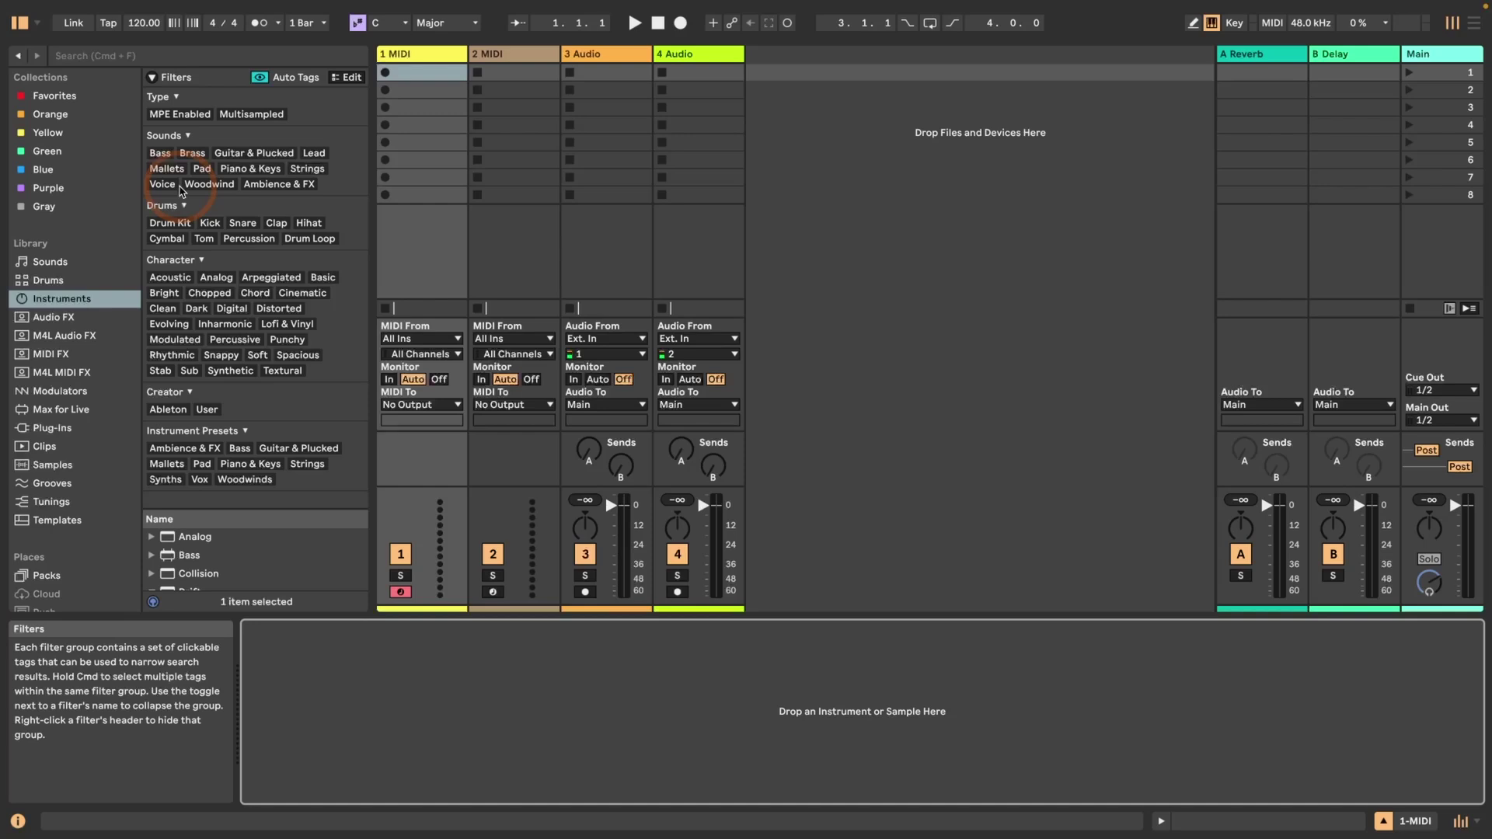
# Expand the Drift presets folder, then collapse the Detail View and bring it back
pyautogui.click(199, 557)
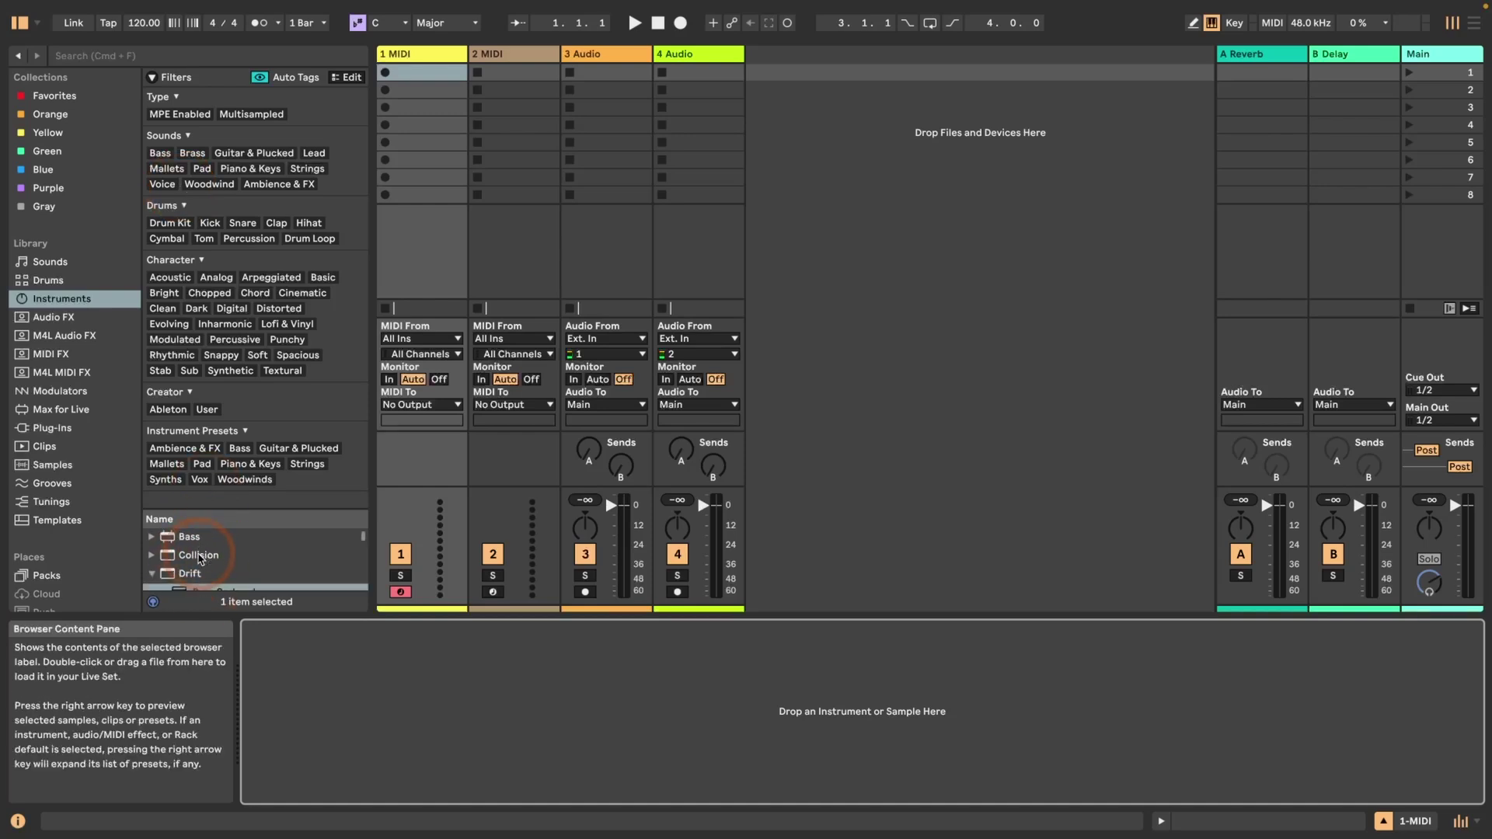
pyautogui.scroll(-4, 200, 557)
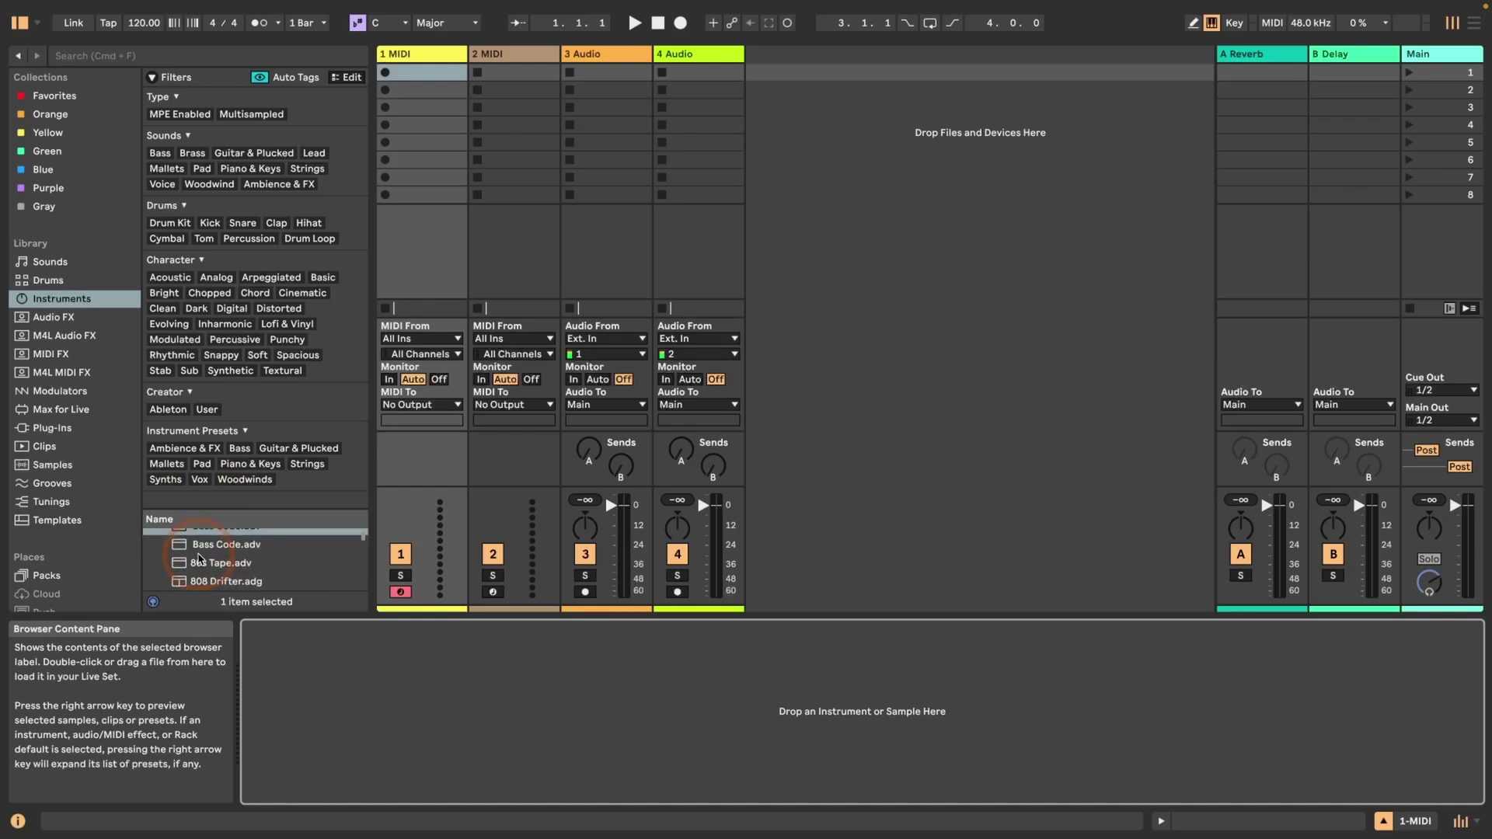
pyautogui.scroll(1, 200, 557)
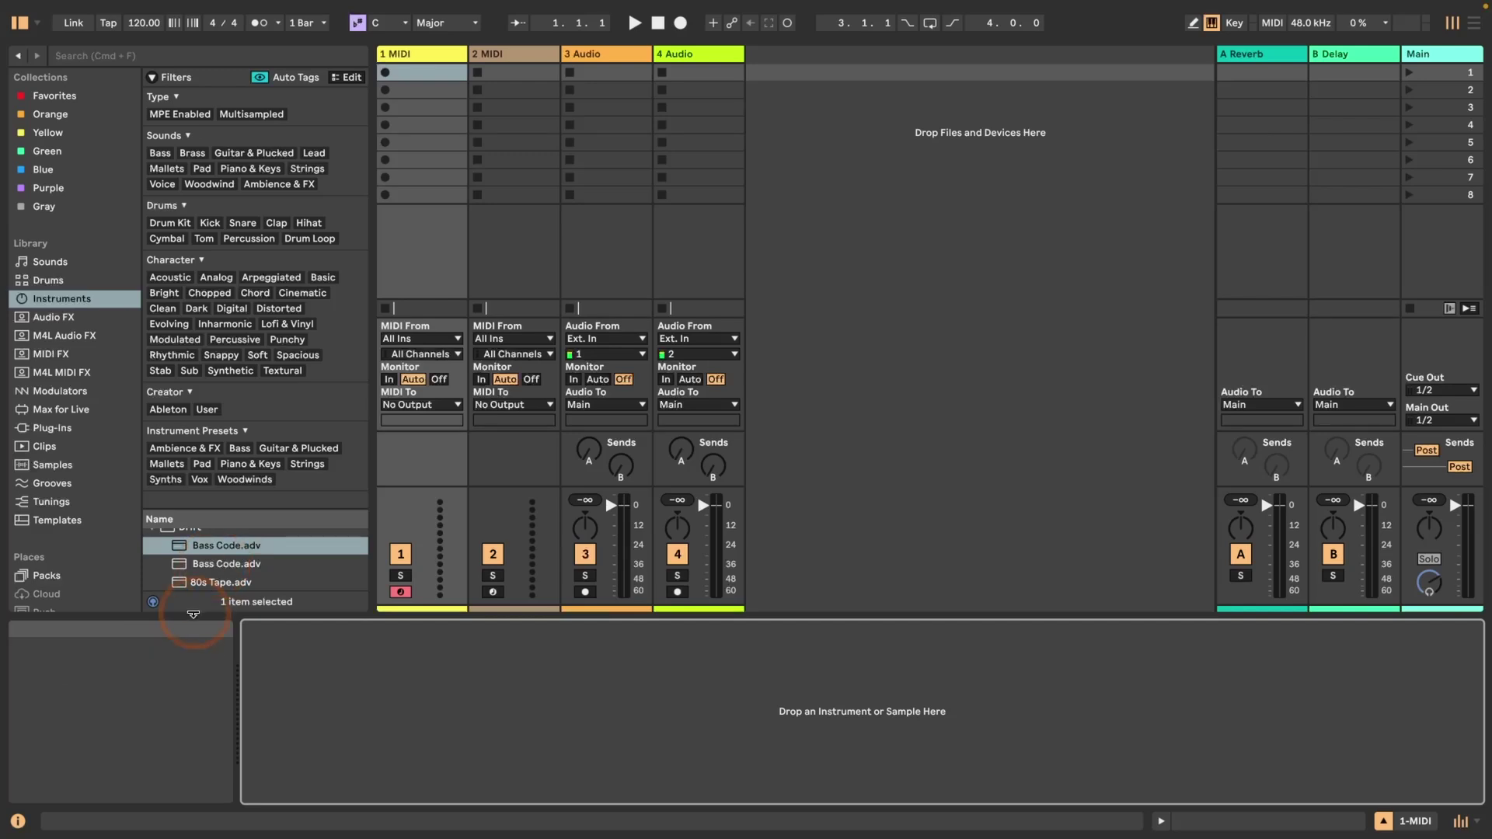
pyautogui.moveTo(193, 613); pyautogui.dragTo(198, 804)
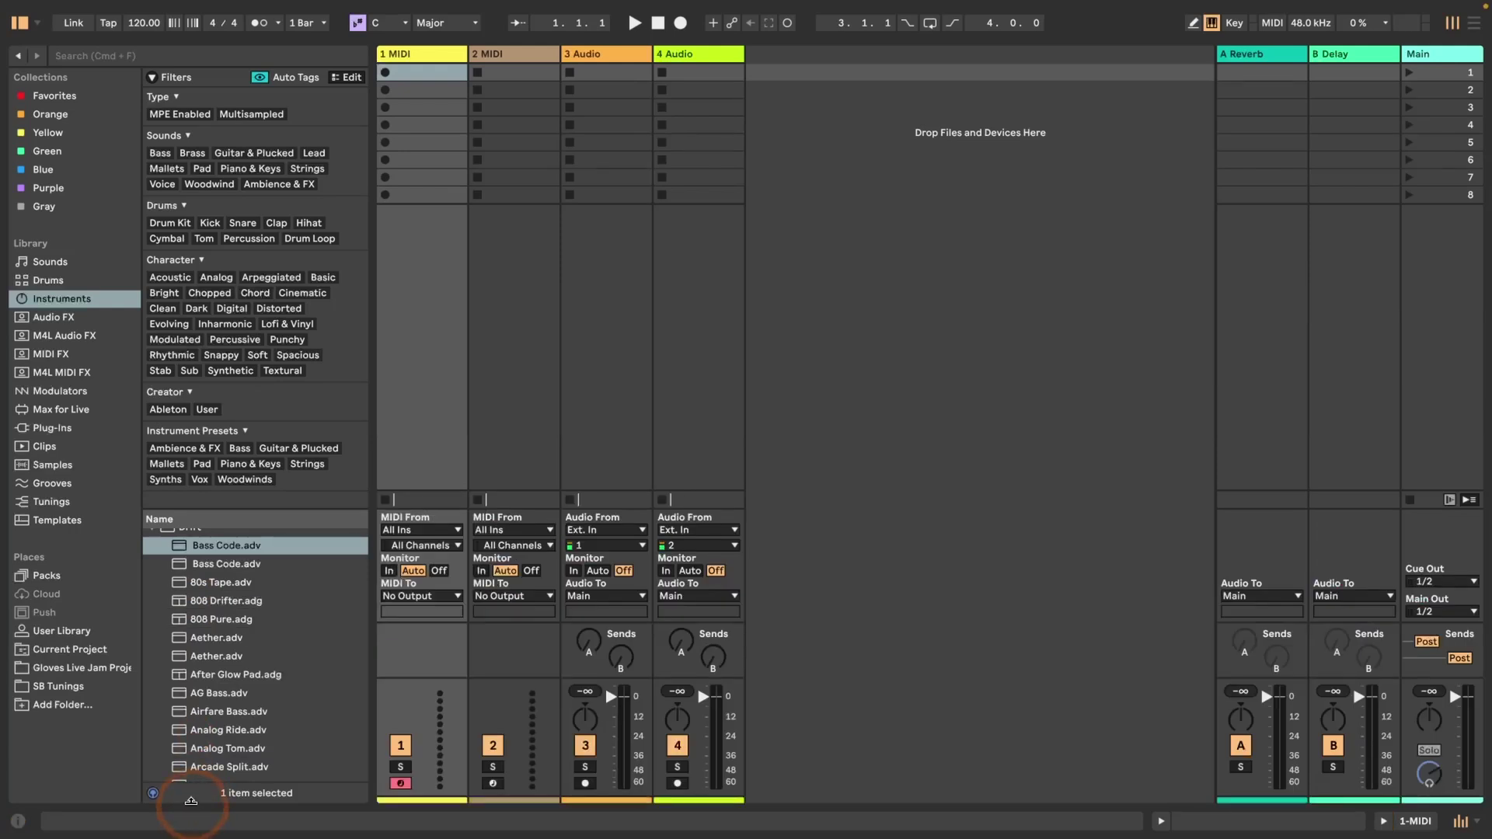
pyautogui.click(191, 801)
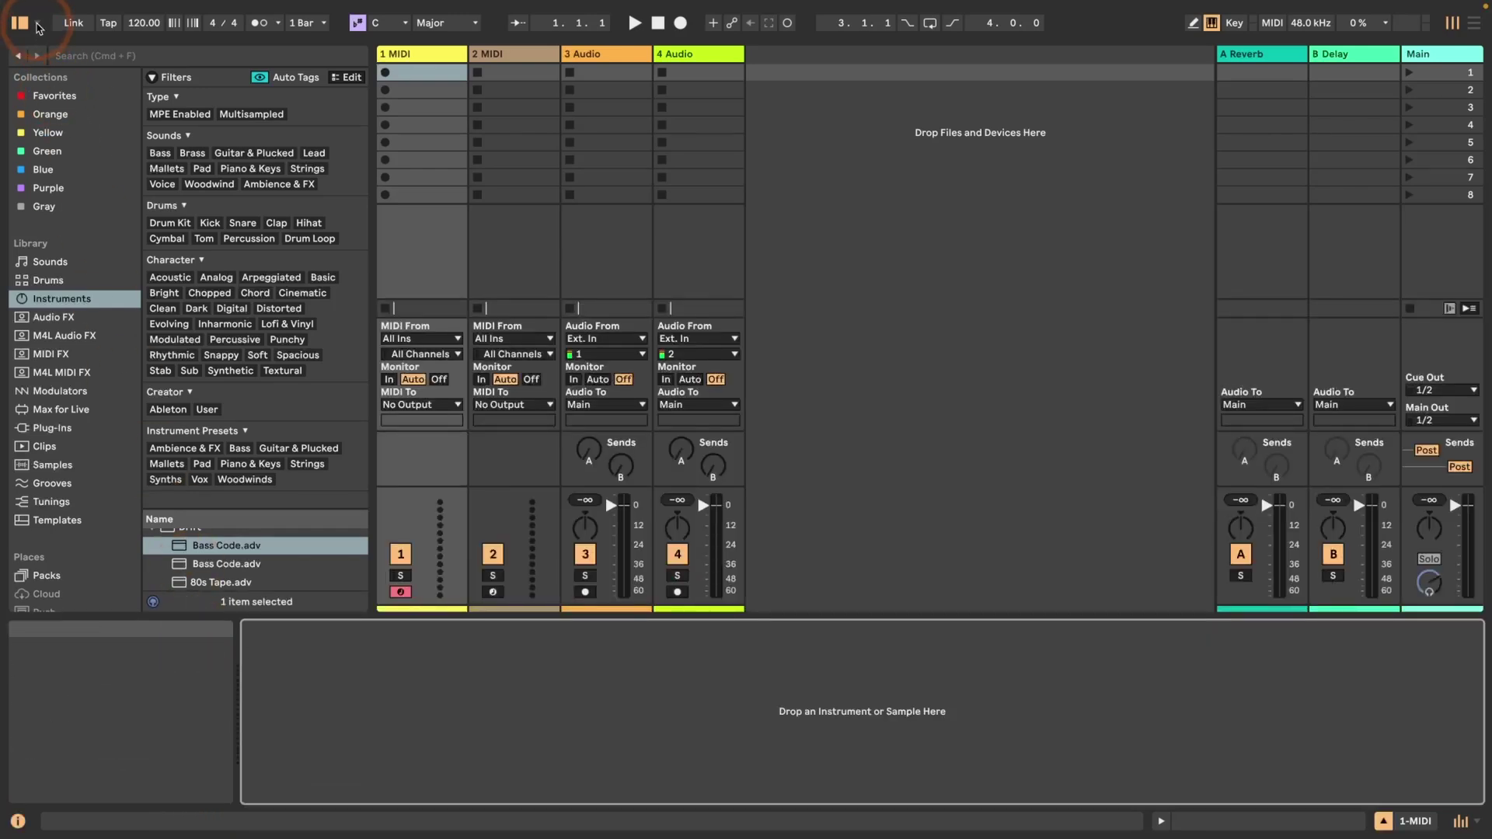
# Enable Full-Height Browser from the browser layout dropdown, then use the View menu to undo it
pyautogui.click(38, 27)
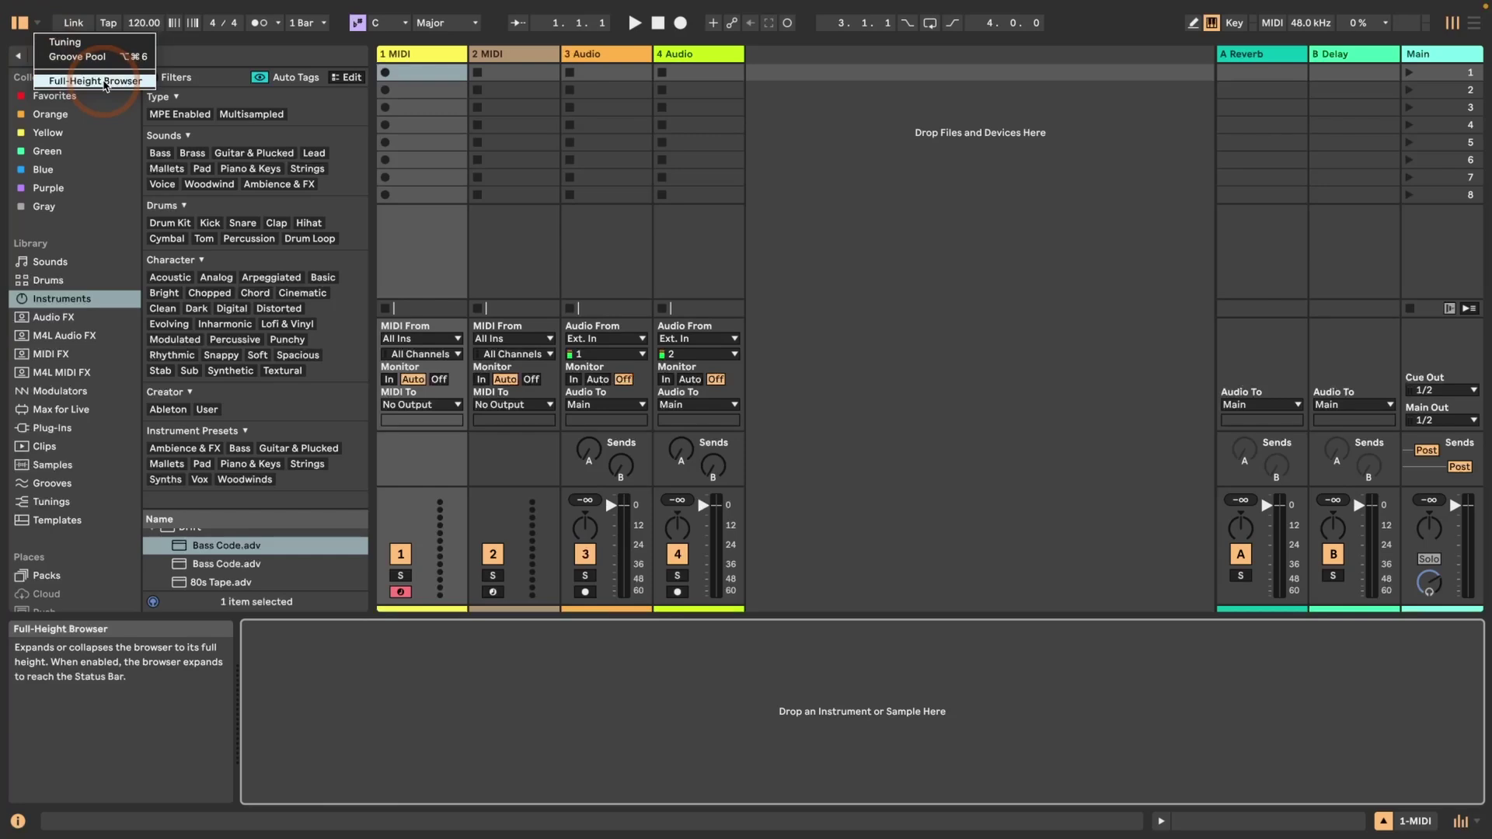
pyautogui.click(105, 82)
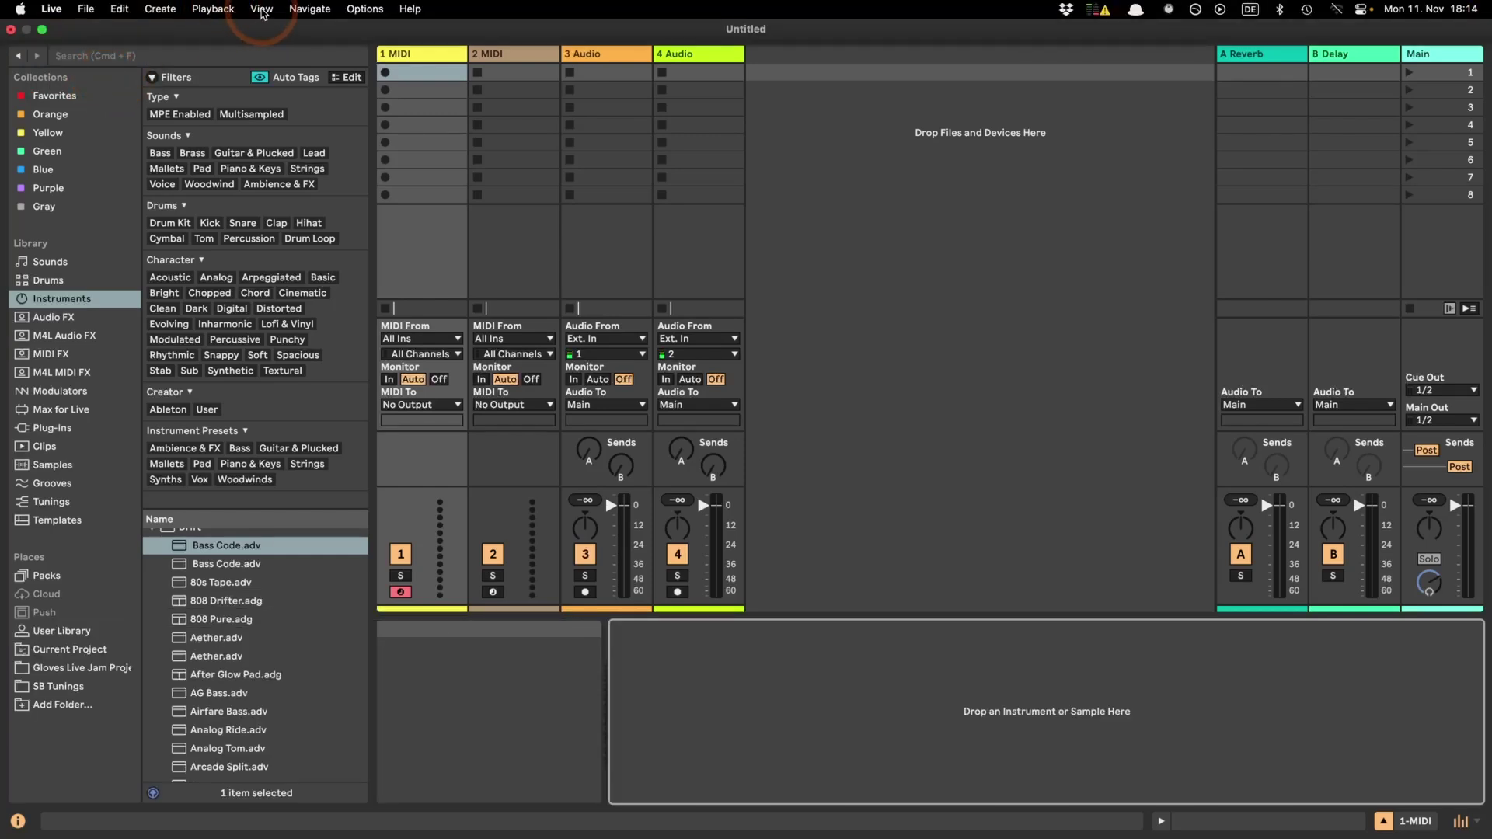
pyautogui.click(262, 10)
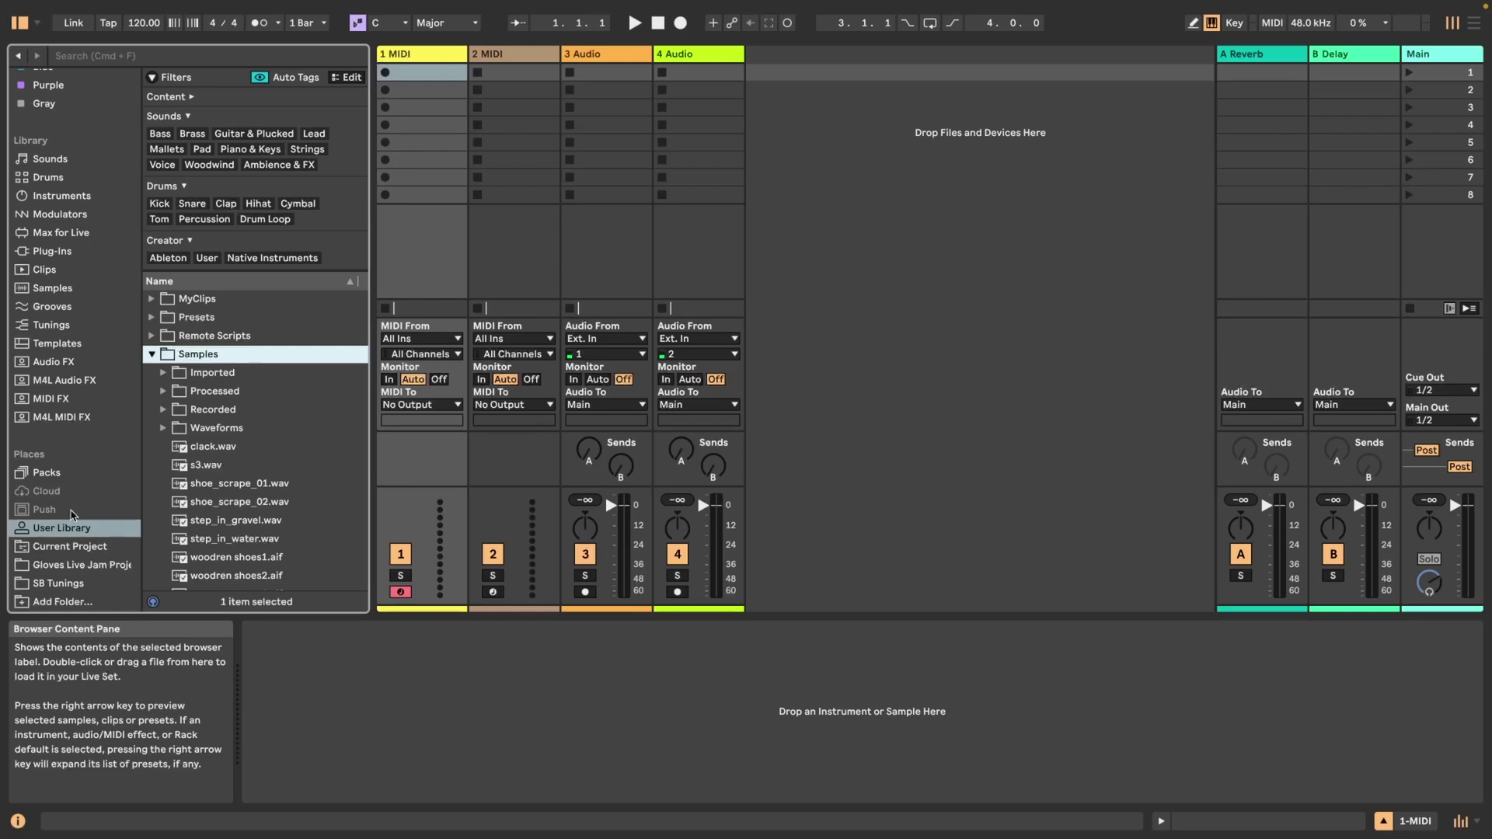
# Show the User Library contents, open the Tags Editor, and inspect the tags of s3.wav
pyautogui.click(52, 535)
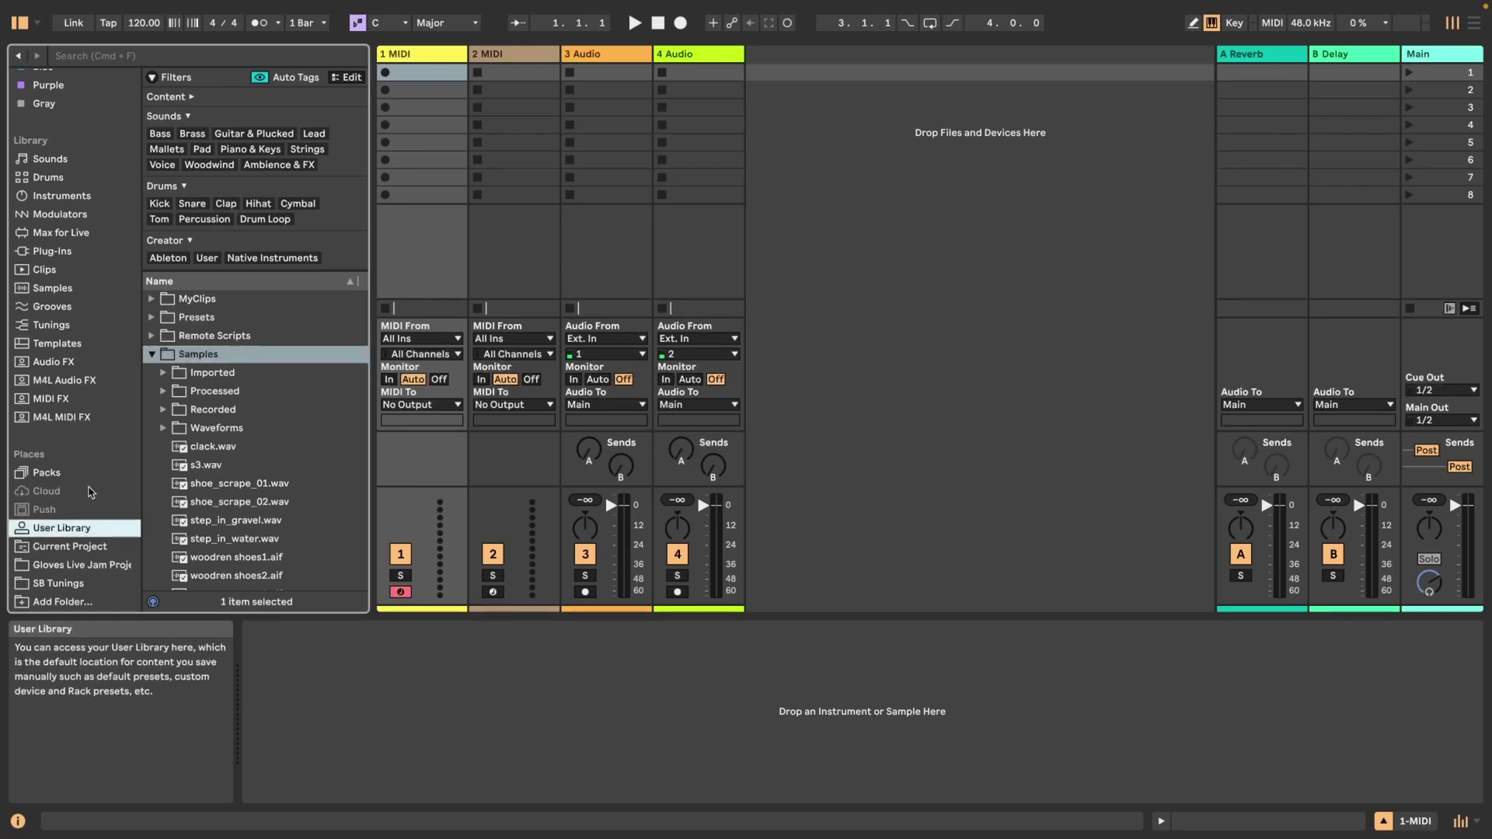
pyautogui.click(207, 359)
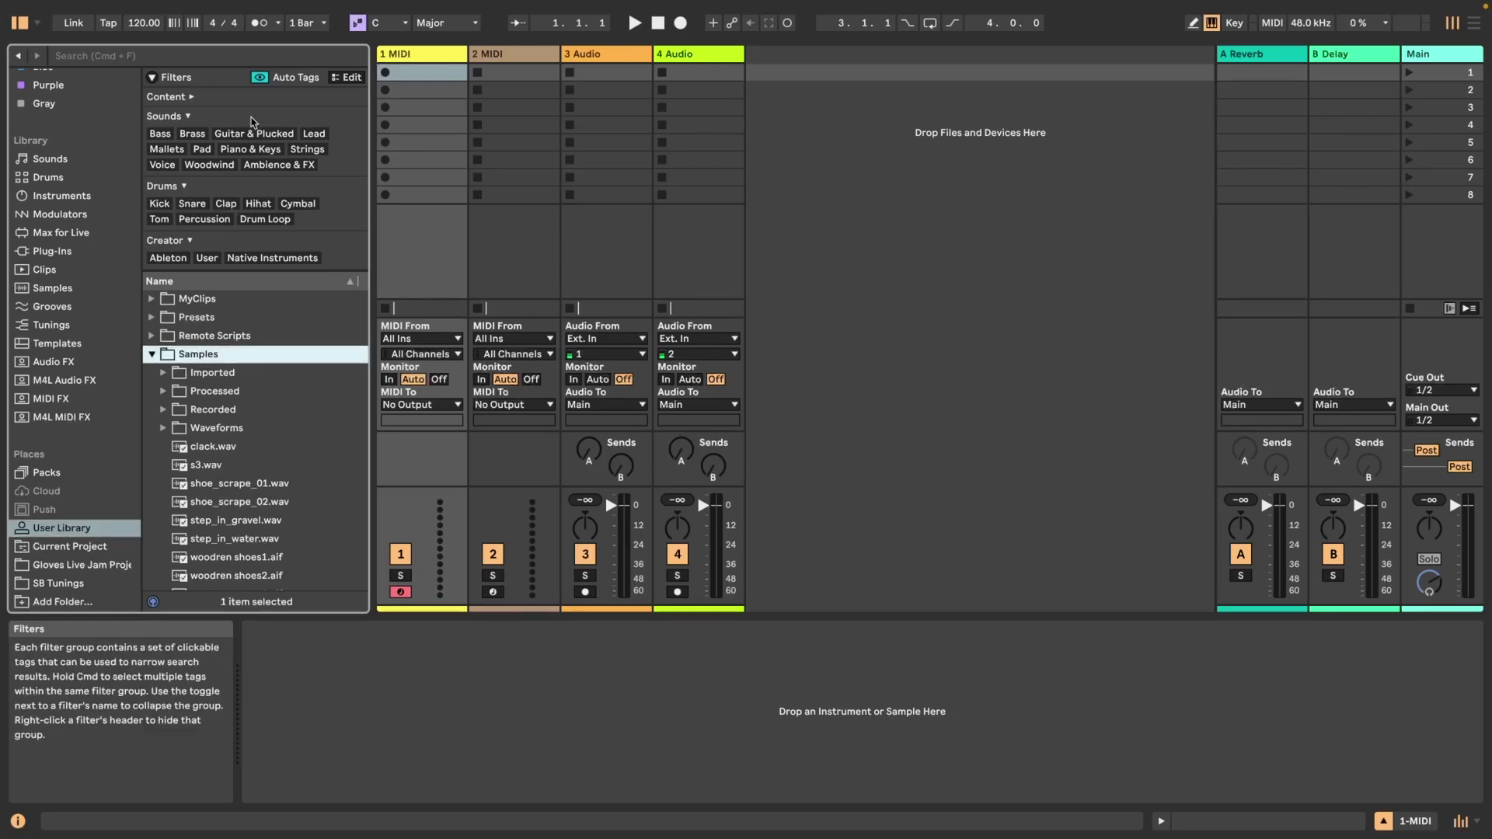
pyautogui.click(348, 78)
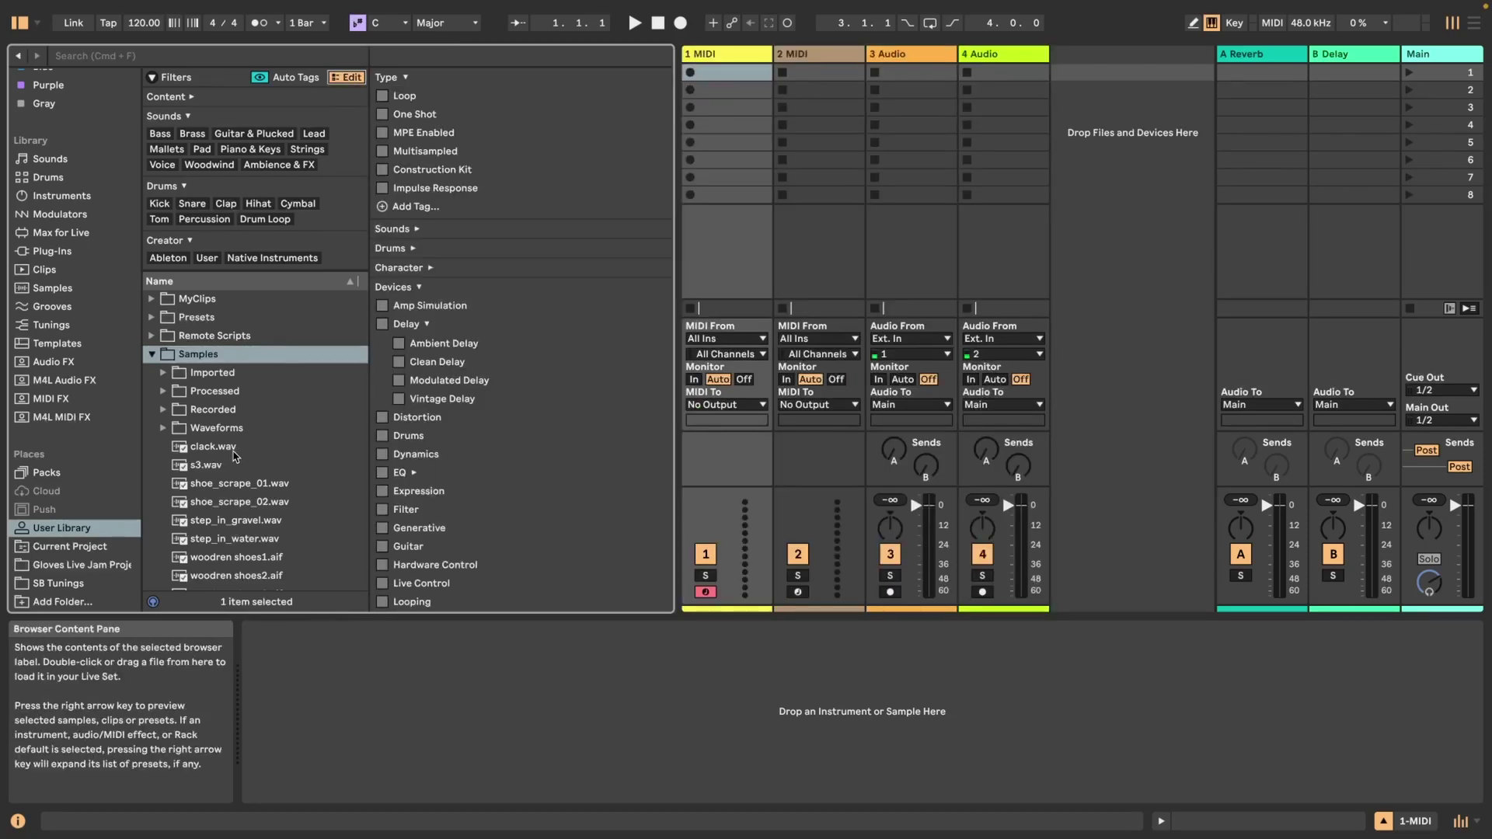
pyautogui.click(207, 466)
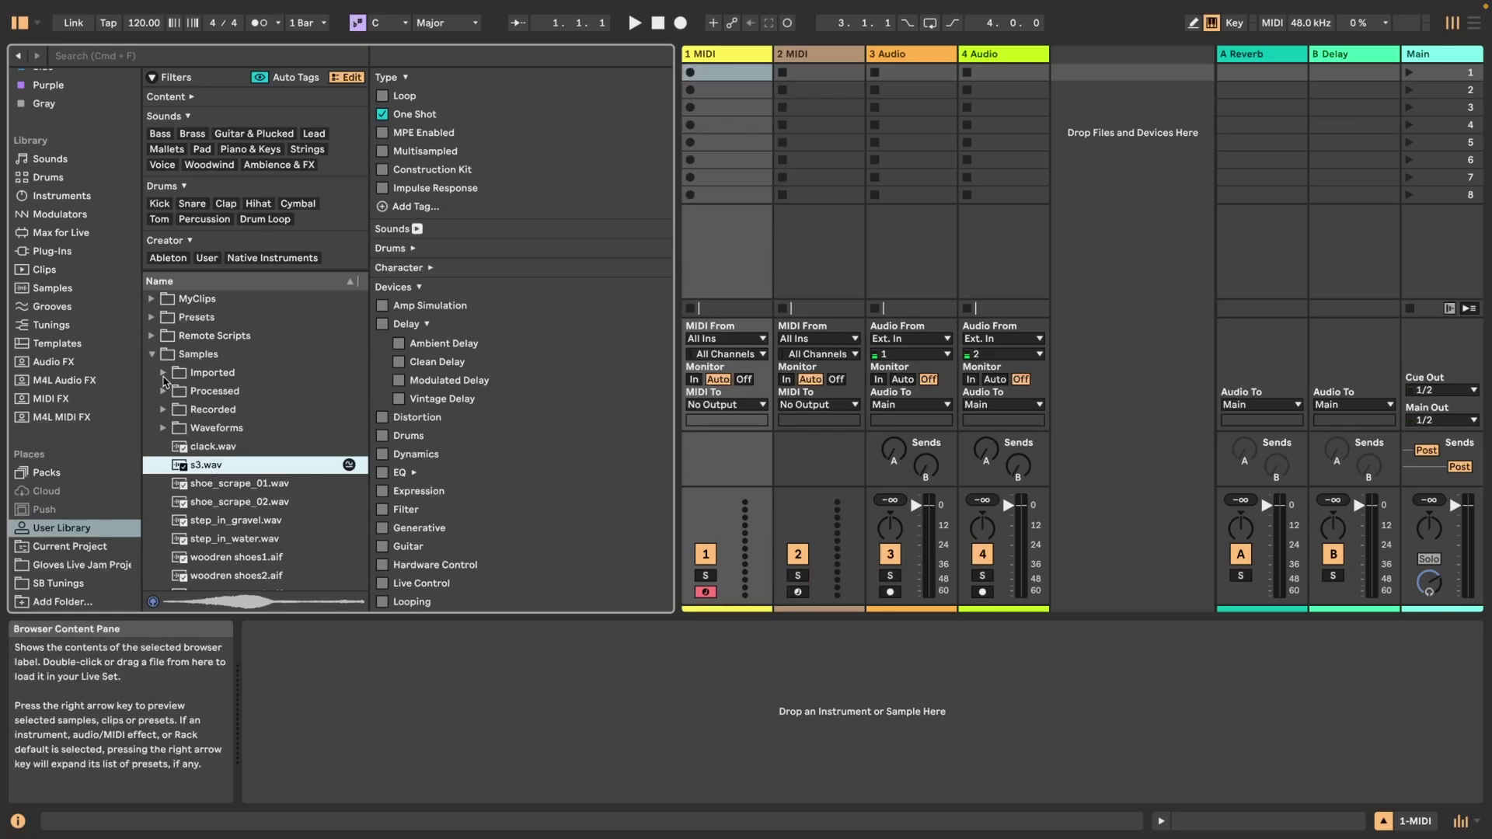
# Check the tags of 1-1.wav in Imported and 0002 3-Audio.aif in Recorded
pyautogui.click(164, 374)
pyautogui.click(241, 393)
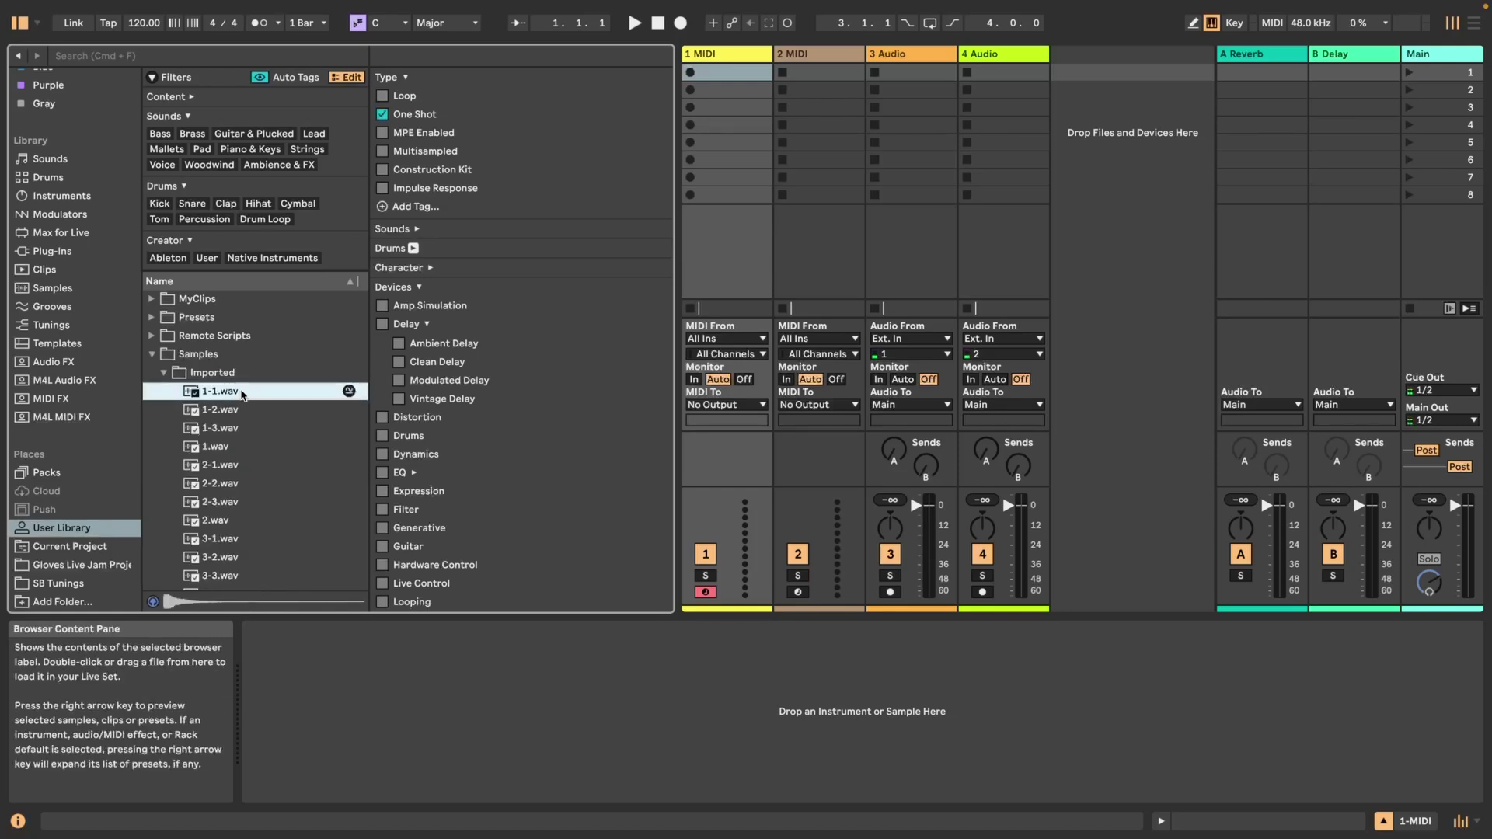
pyautogui.click(242, 409)
pyautogui.click(163, 373)
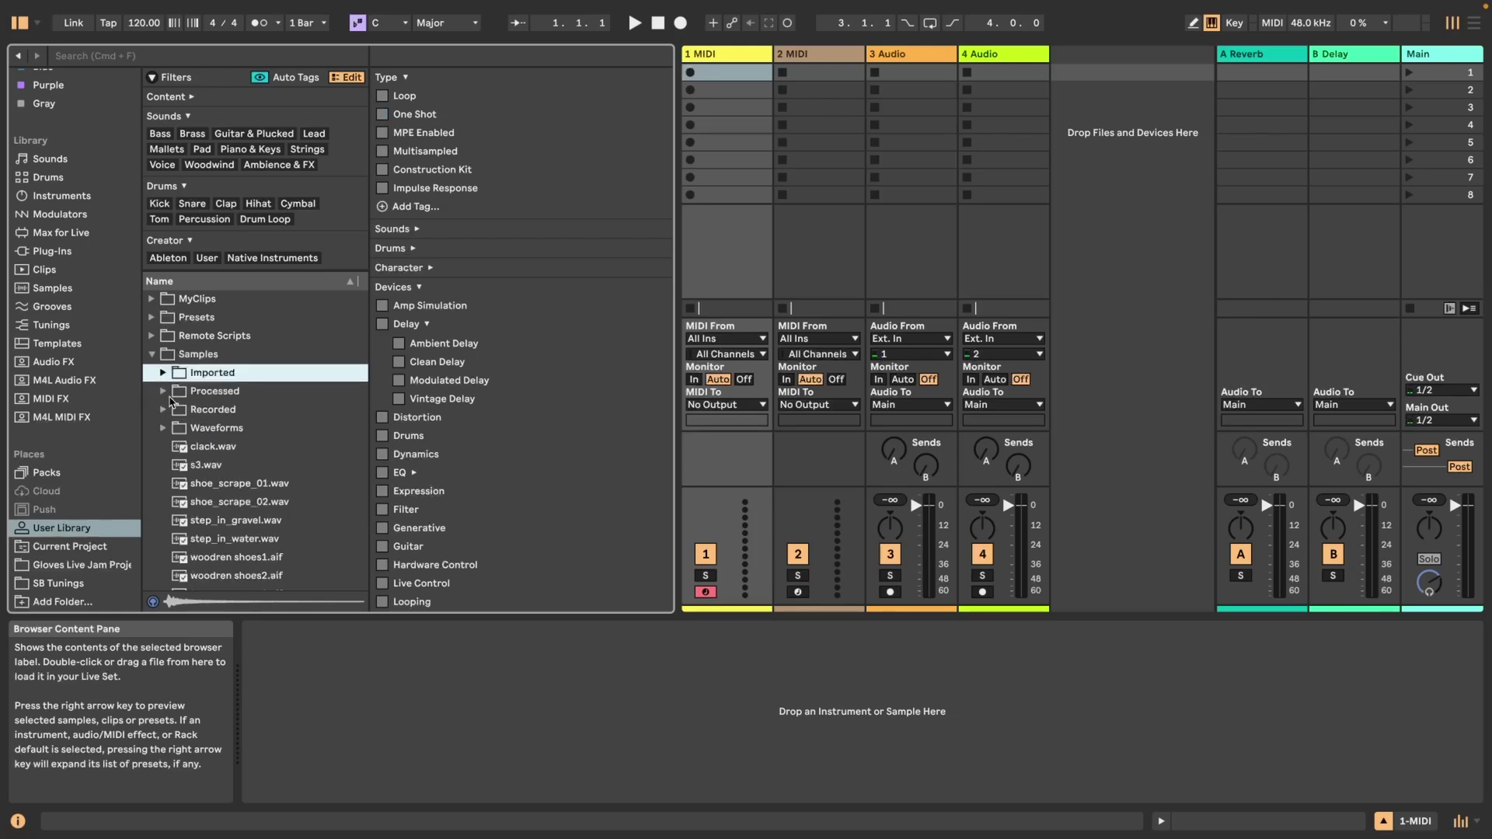
pyautogui.click(163, 410)
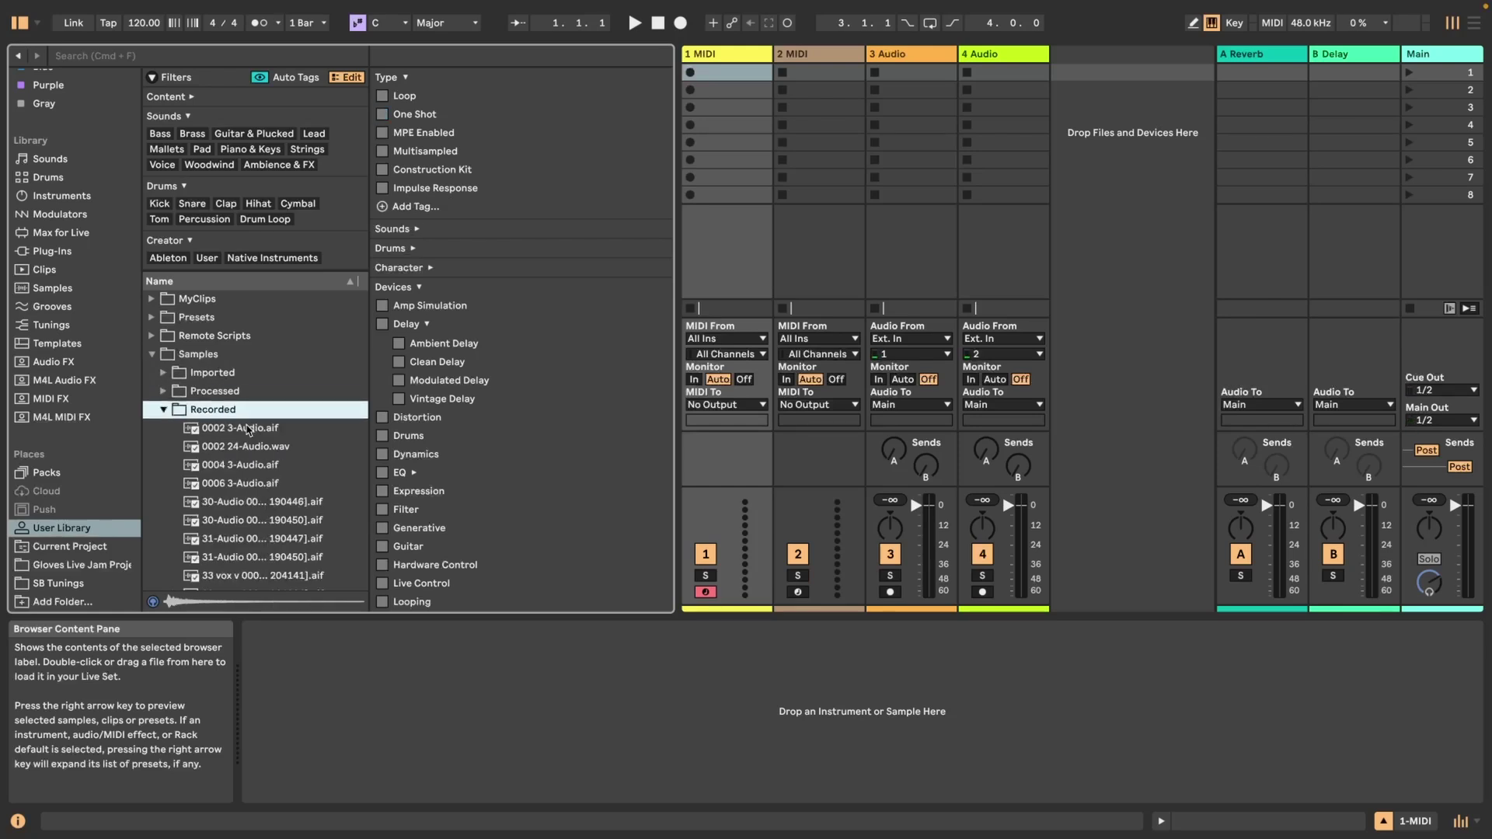
pyautogui.click(249, 429)
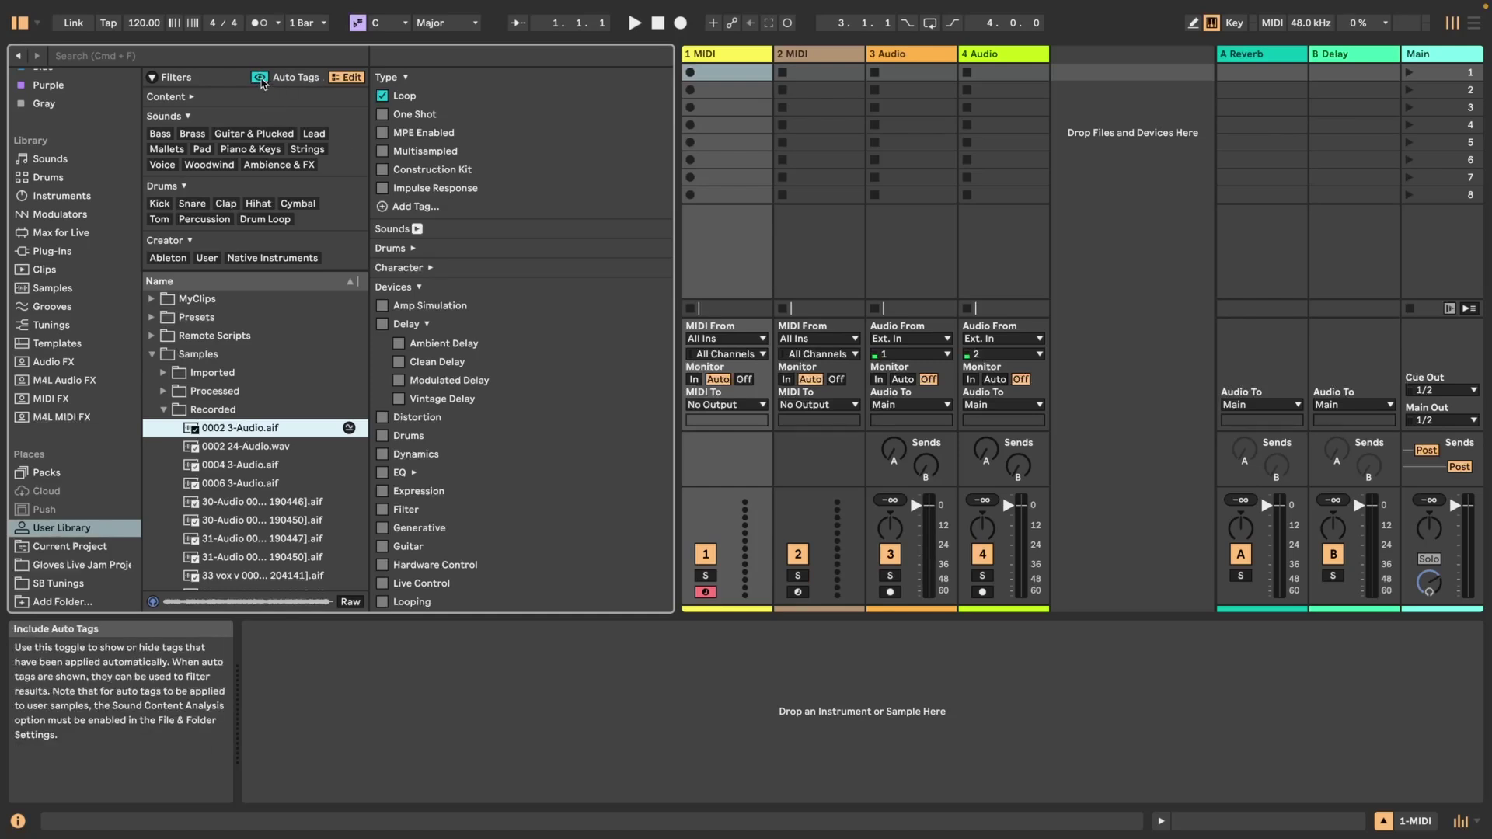
pyautogui.click(261, 80)
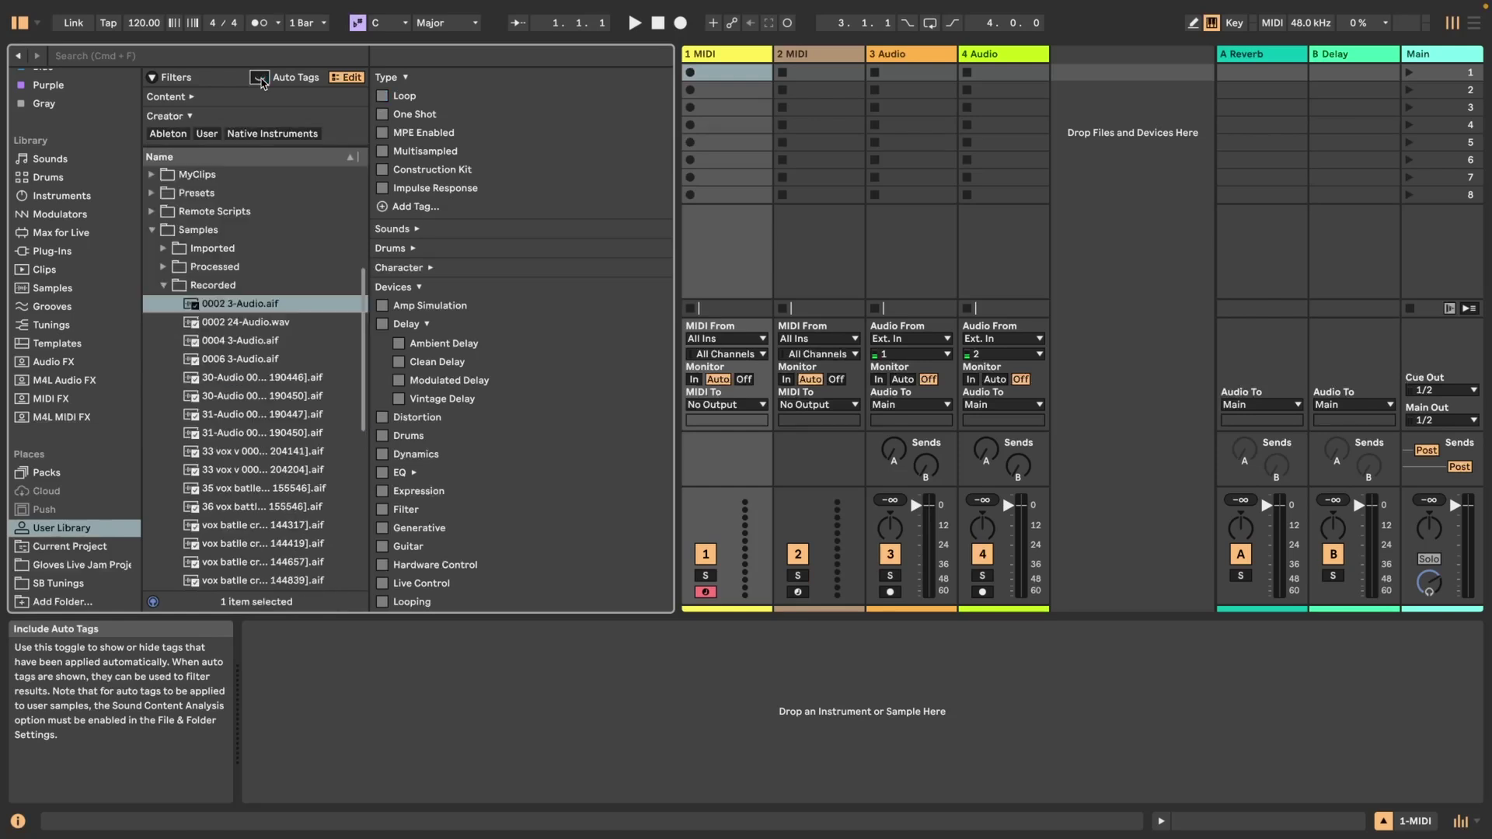
pyautogui.click(261, 80)
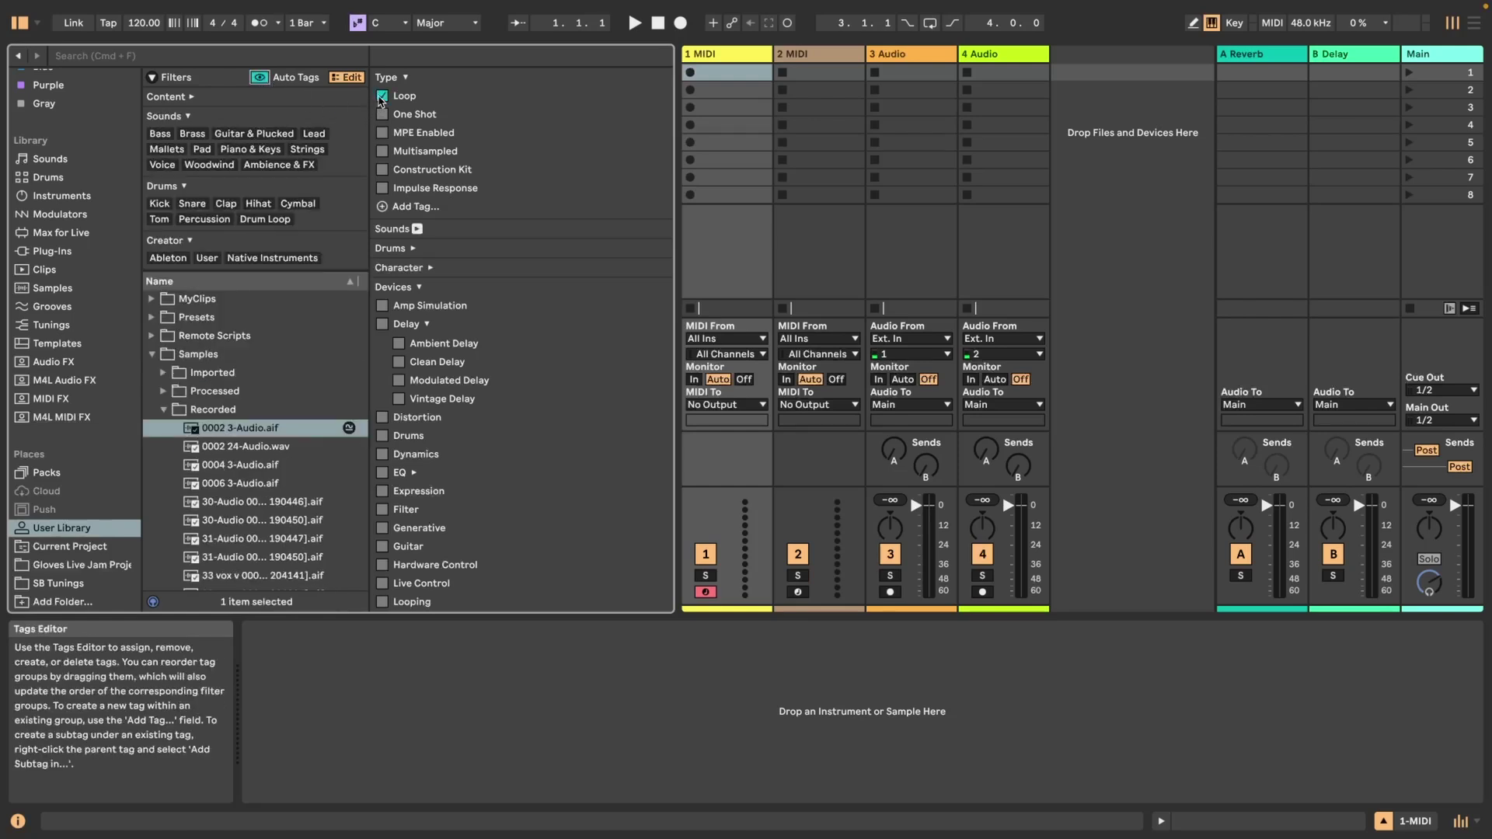
pyautogui.click(382, 96)
pyautogui.click(383, 115)
pyautogui.click(382, 97)
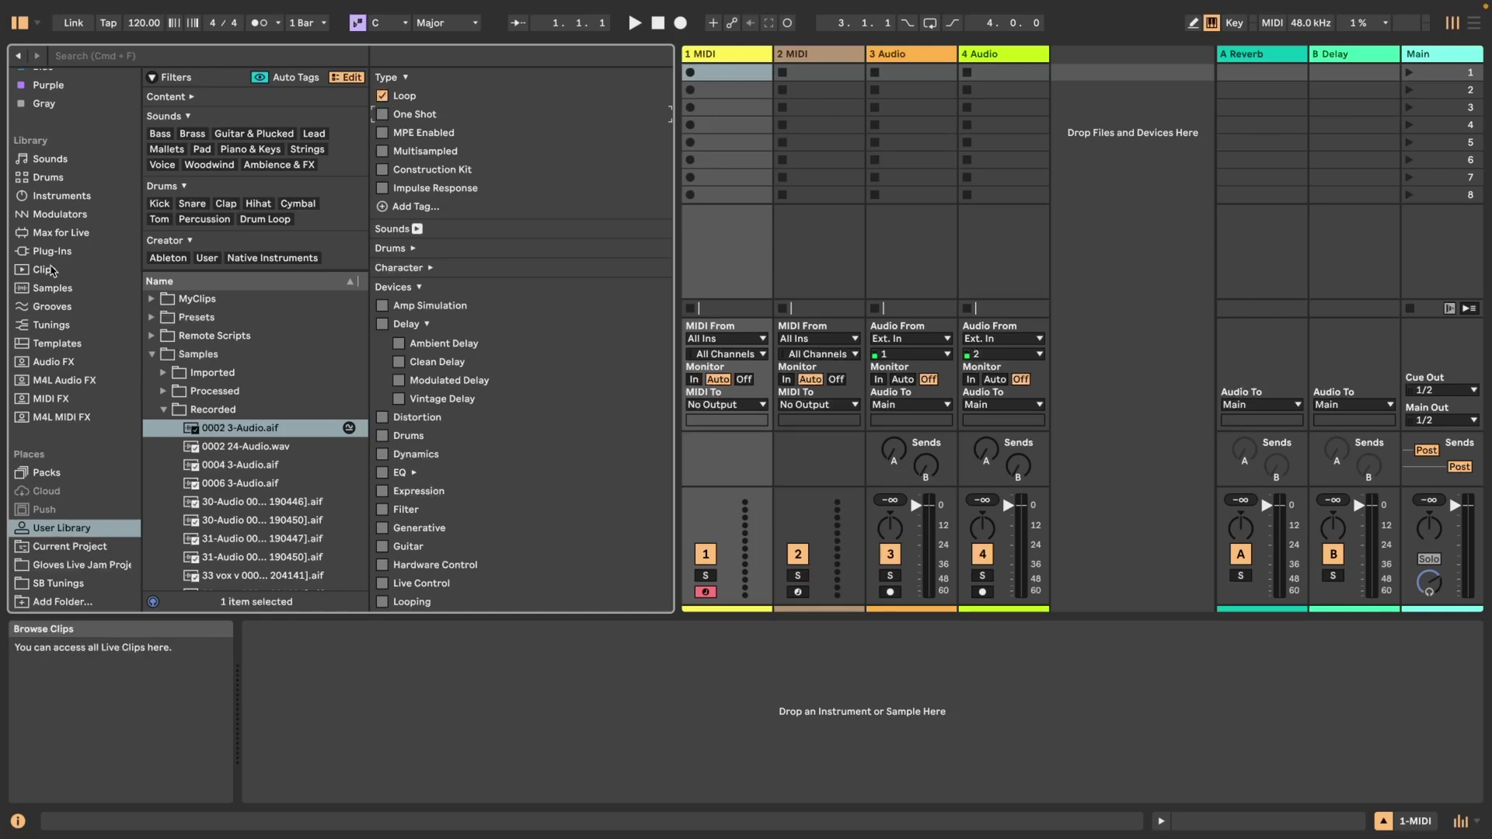
# Browse Plug-Ins filtered to Delay, view the Valhalla DSP results, then clear the Delay filter
pyautogui.click(61, 254)
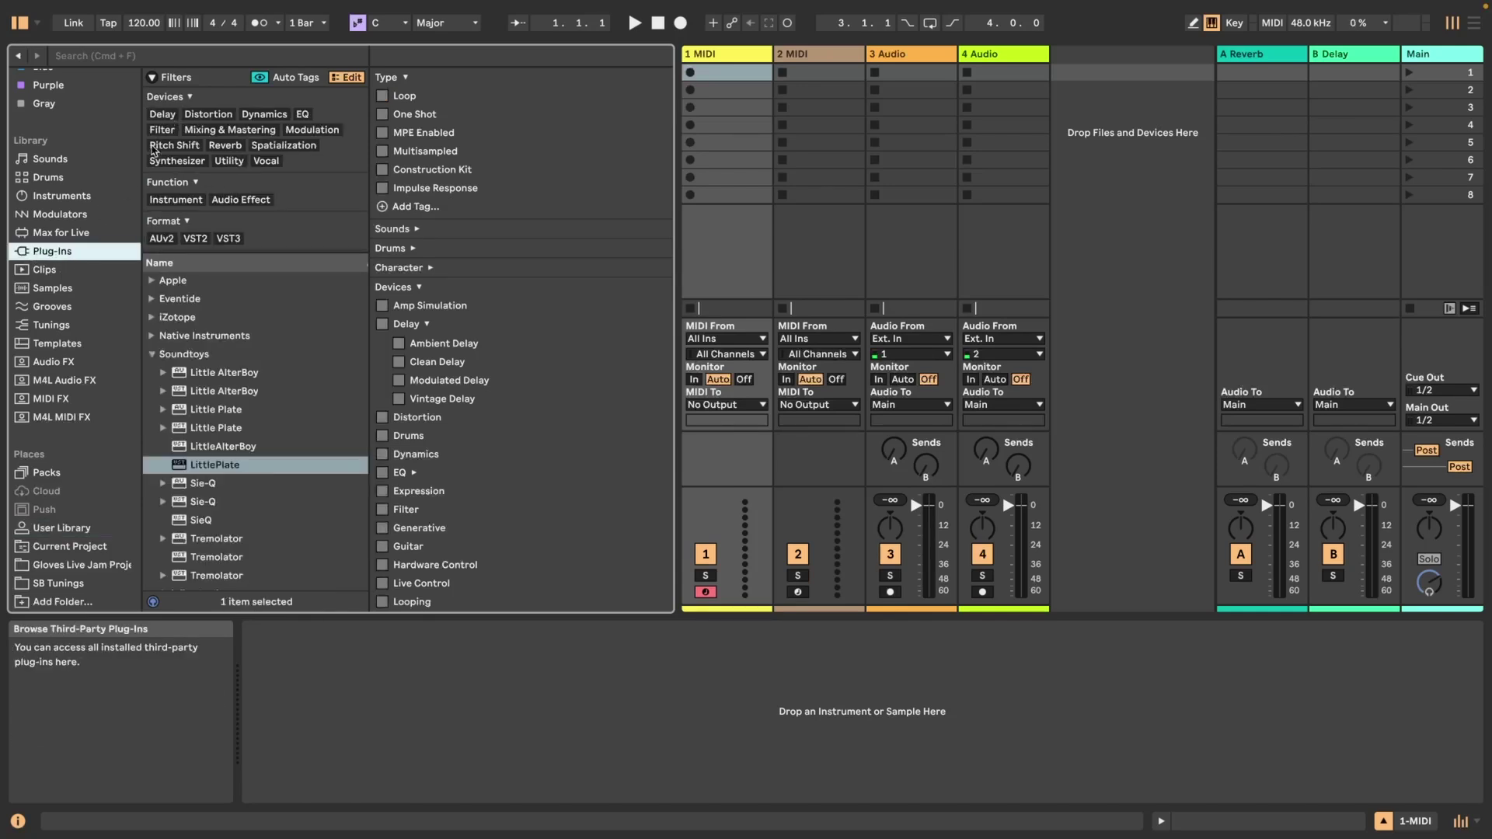
pyautogui.click(161, 116)
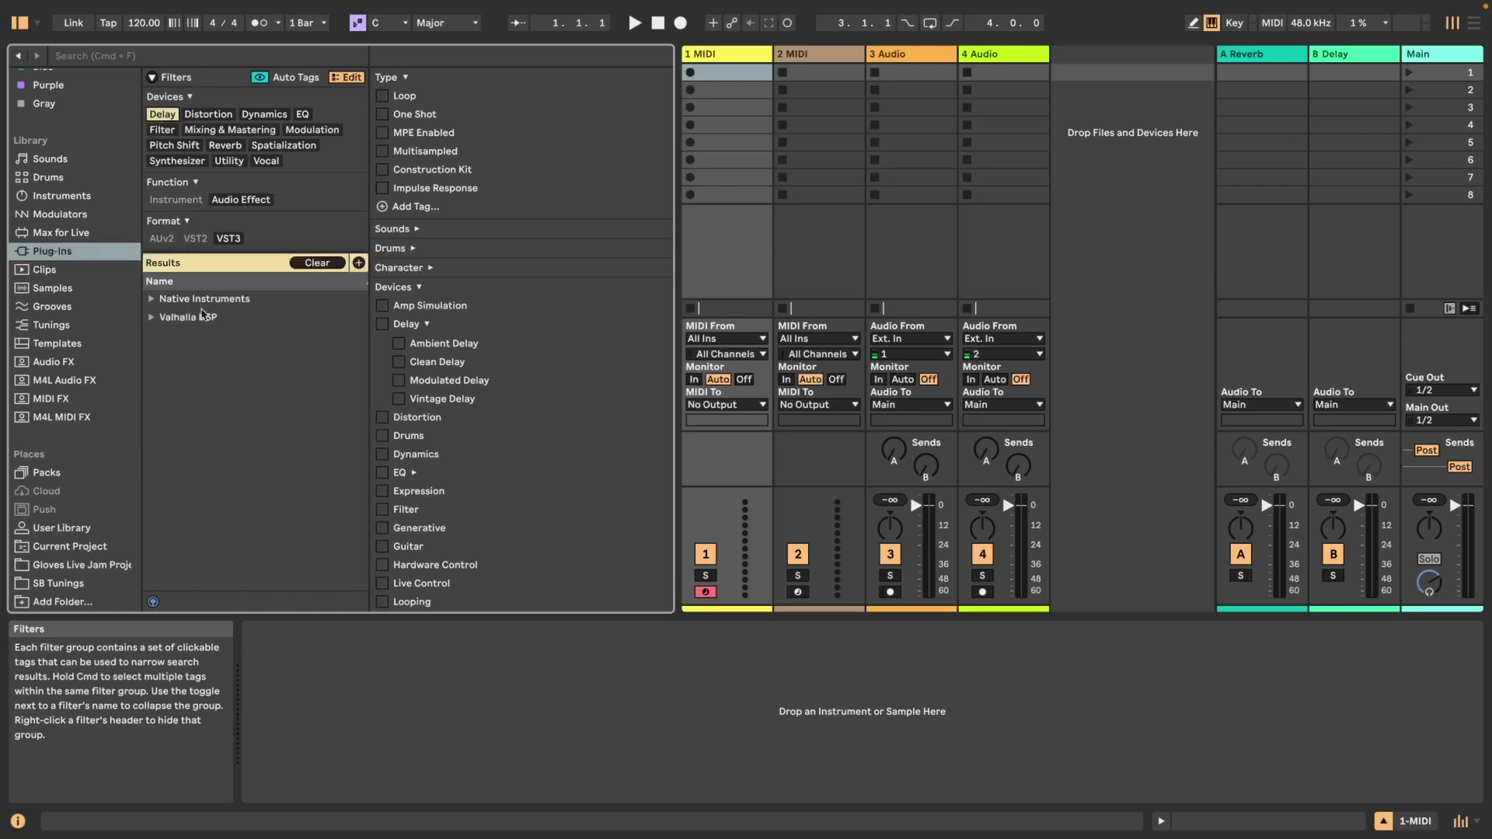
pyautogui.click(151, 303)
pyautogui.click(153, 318)
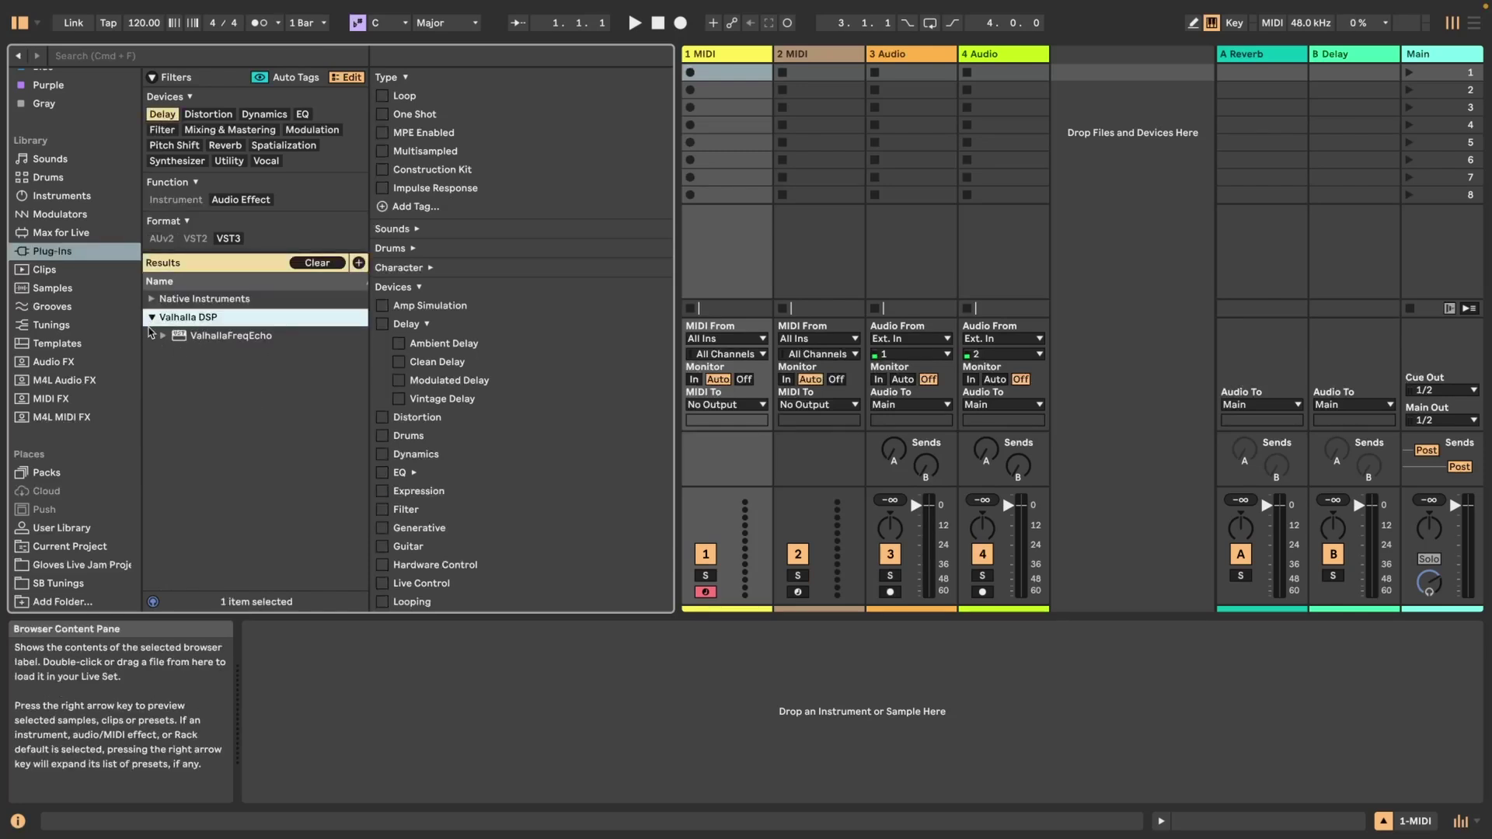
pyautogui.click(152, 318)
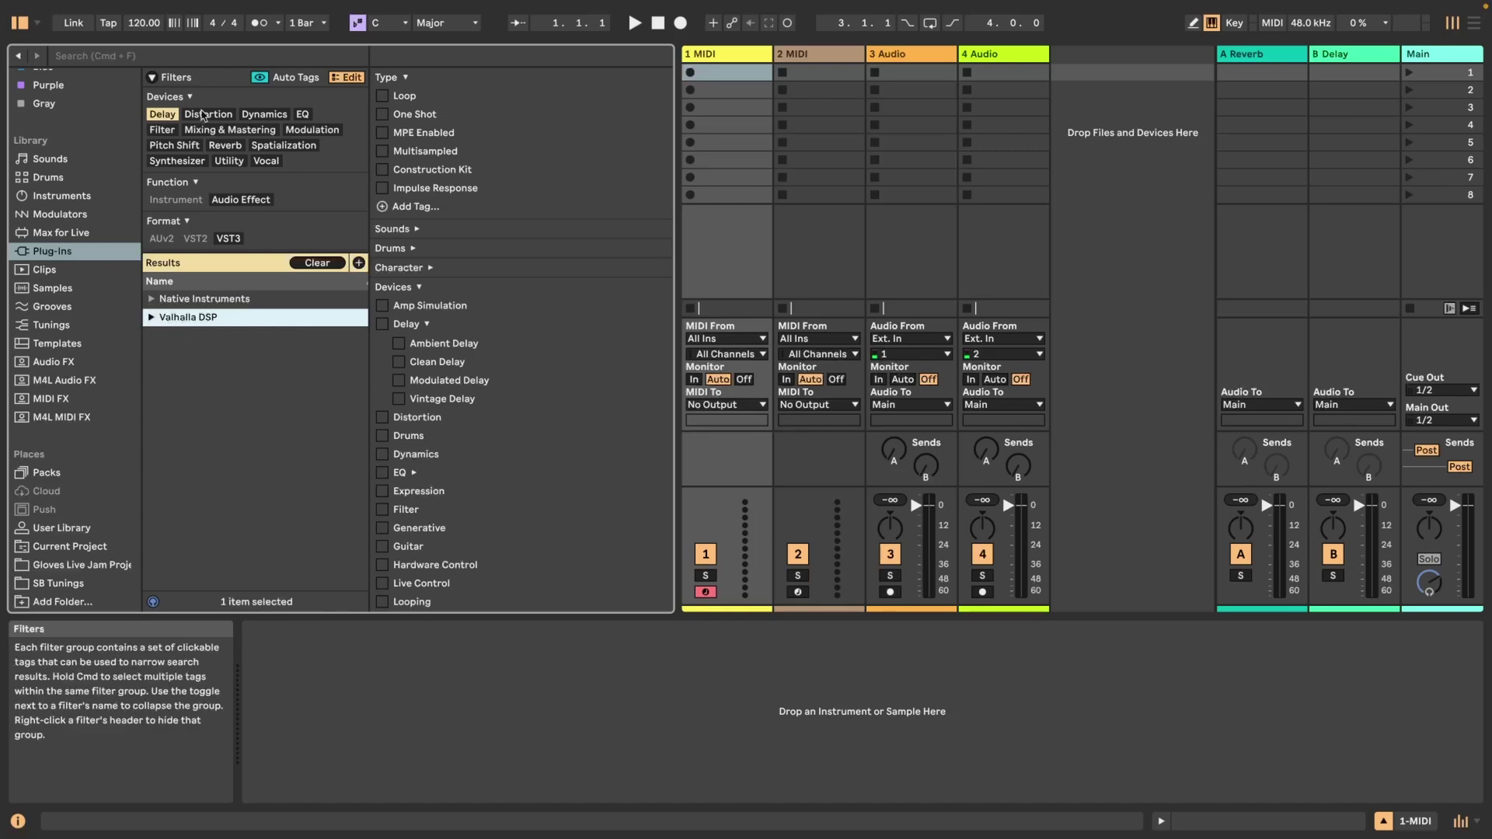
pyautogui.click(162, 114)
# Filter plug-ins by Distortion, Dynamics, EQ and Utility, viewing the iZotope results
pyautogui.click(218, 117)
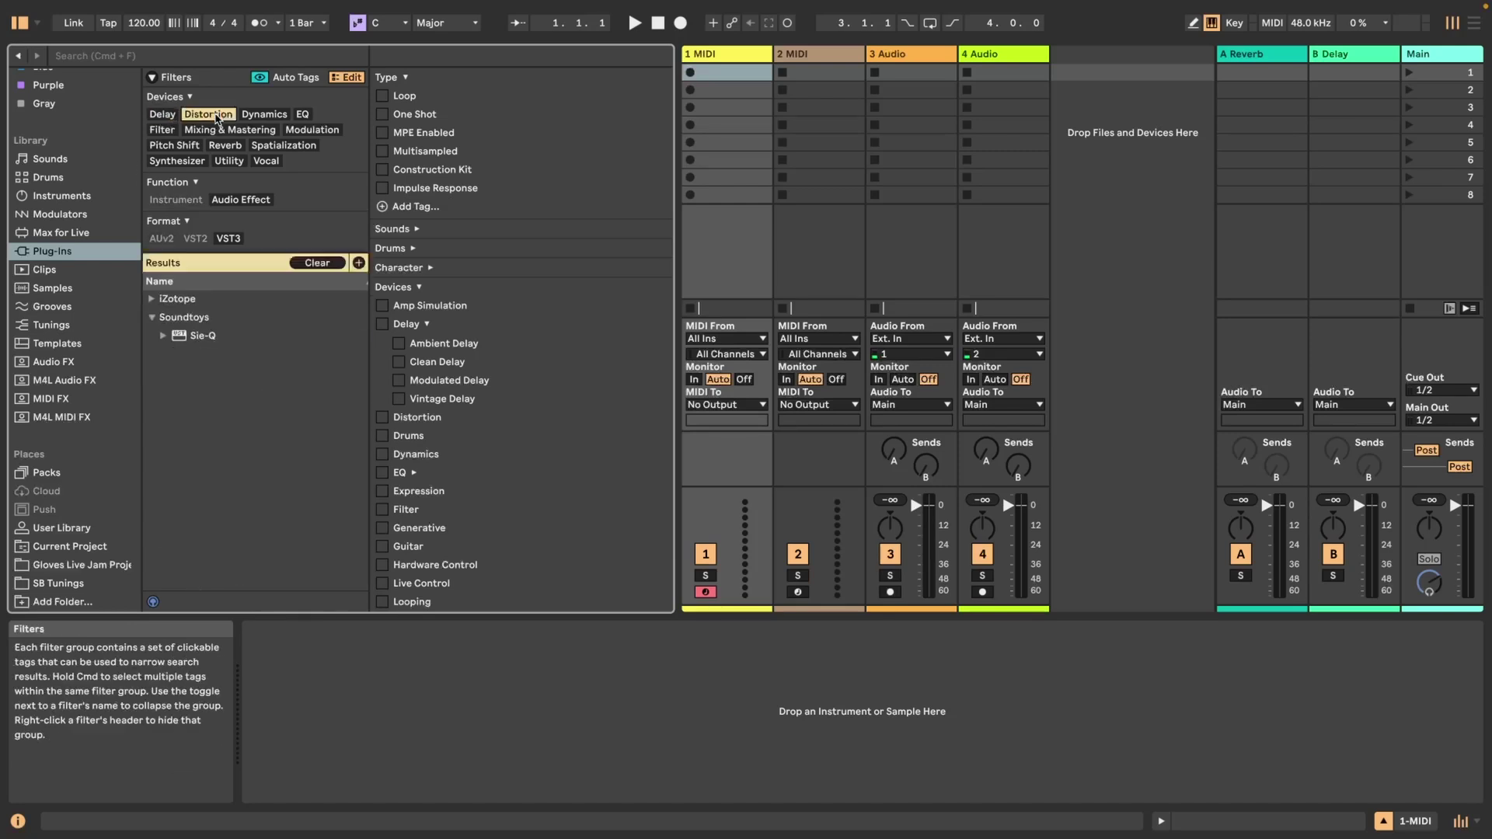
pyautogui.click(153, 299)
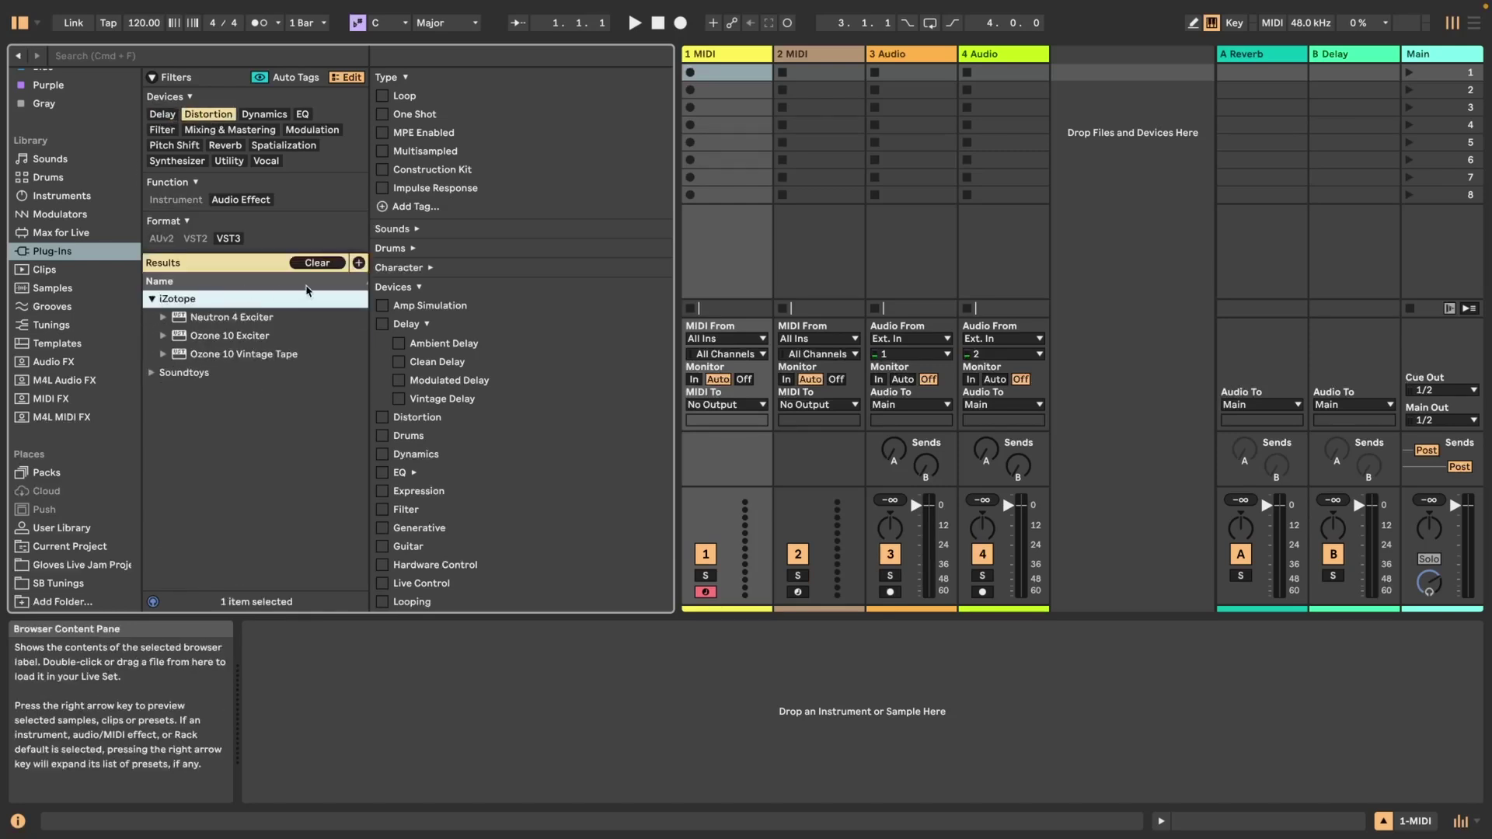
pyautogui.click(263, 117)
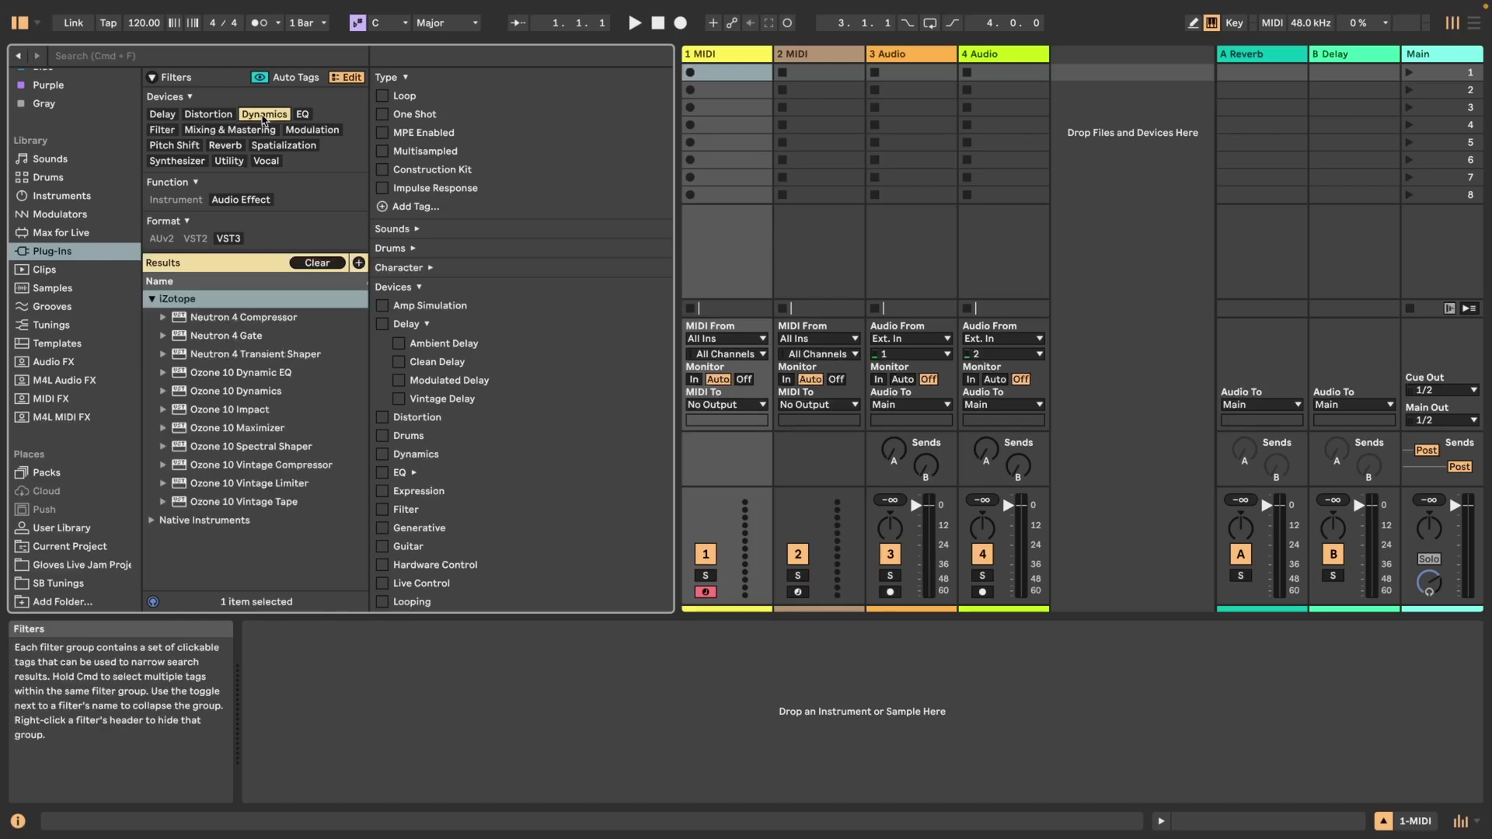
pyautogui.click(304, 115)
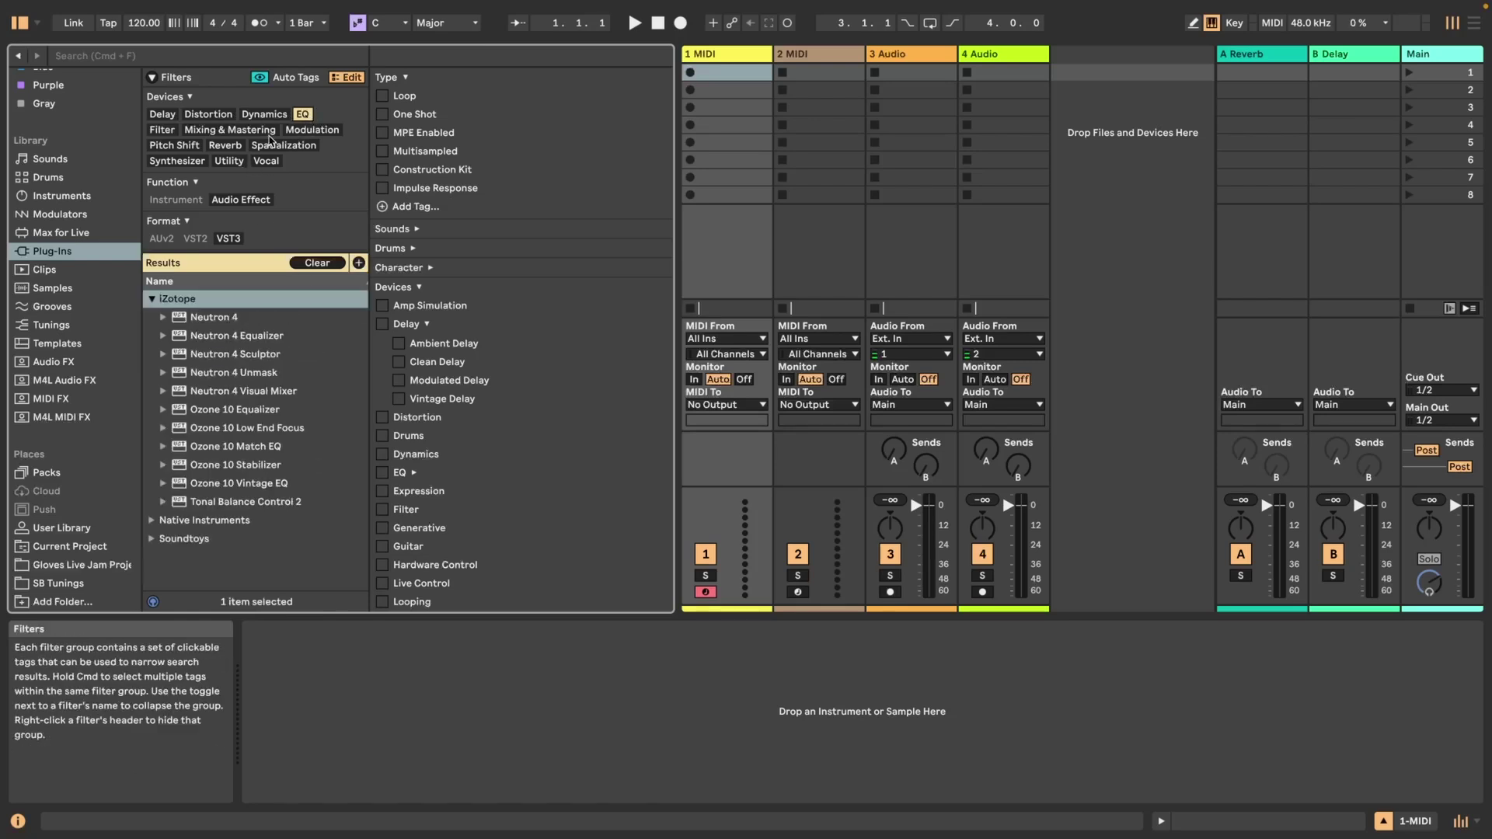
pyautogui.click(229, 162)
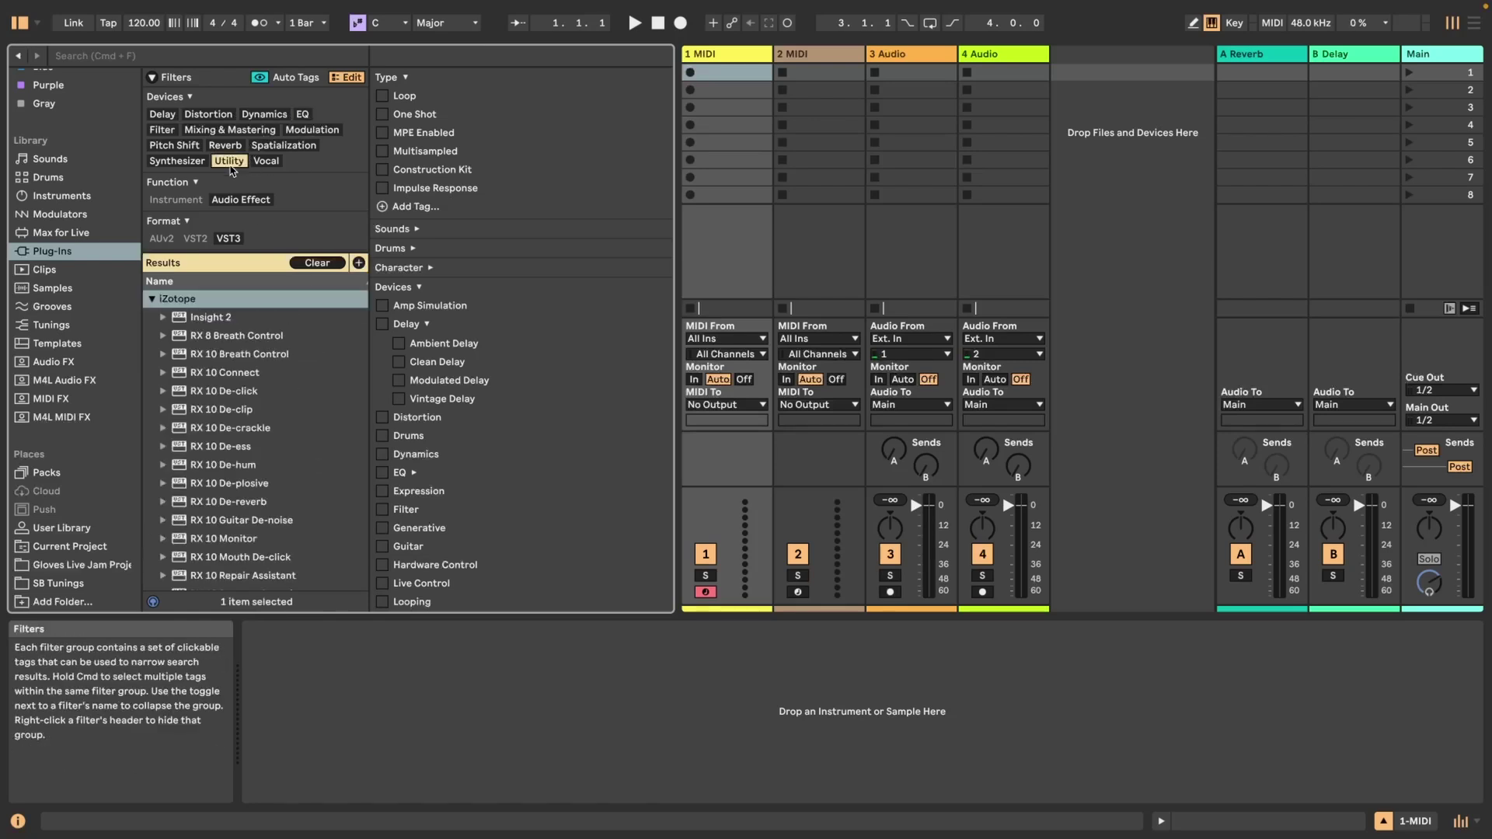
# Filter to Vocal plug-ins, inspect the iZotope results, then deselect the Vocal tag
pyautogui.click(152, 300)
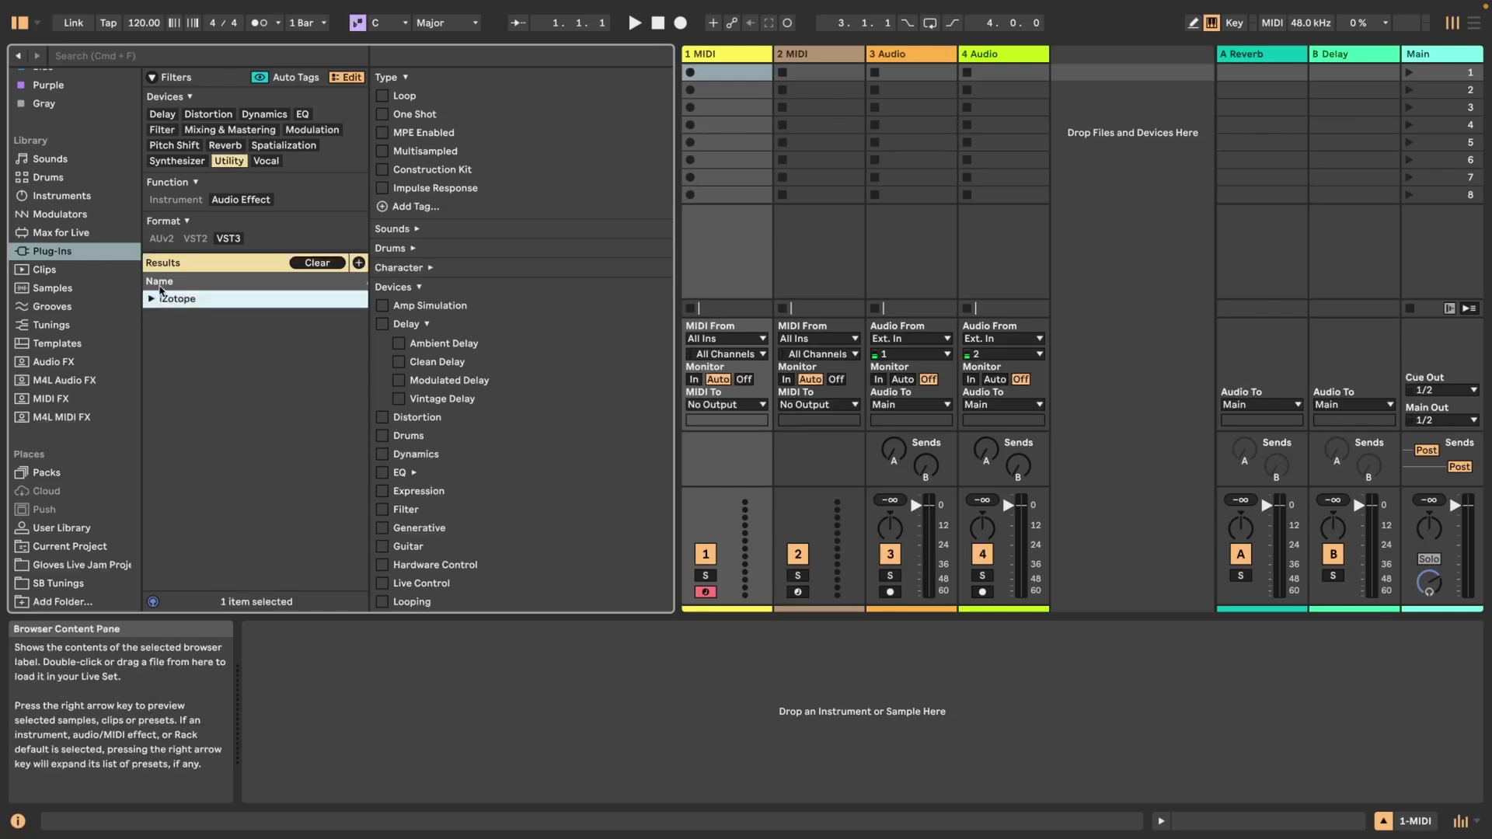
pyautogui.click(268, 163)
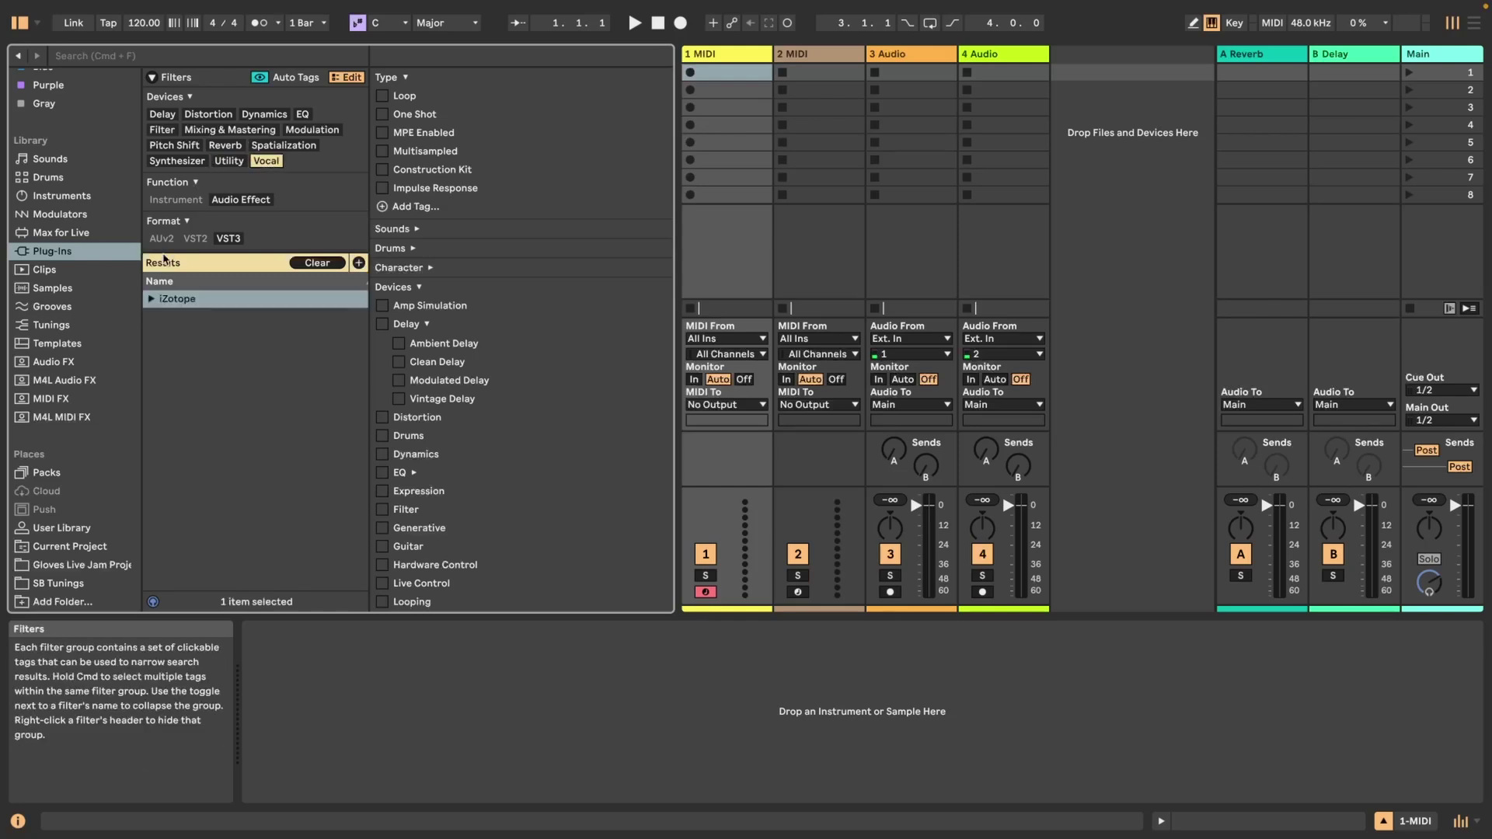
pyautogui.click(151, 300)
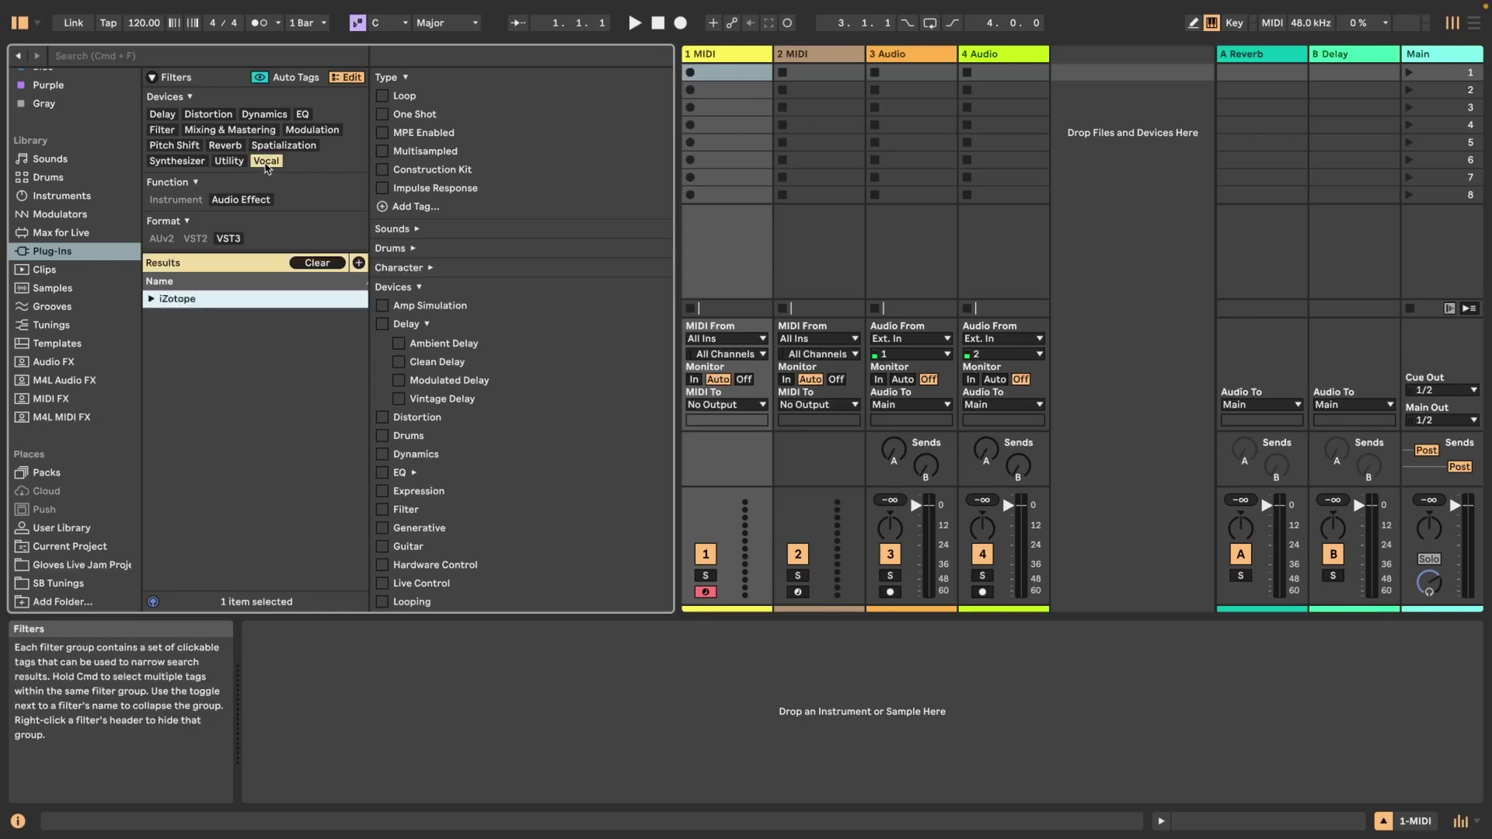
pyautogui.click(267, 161)
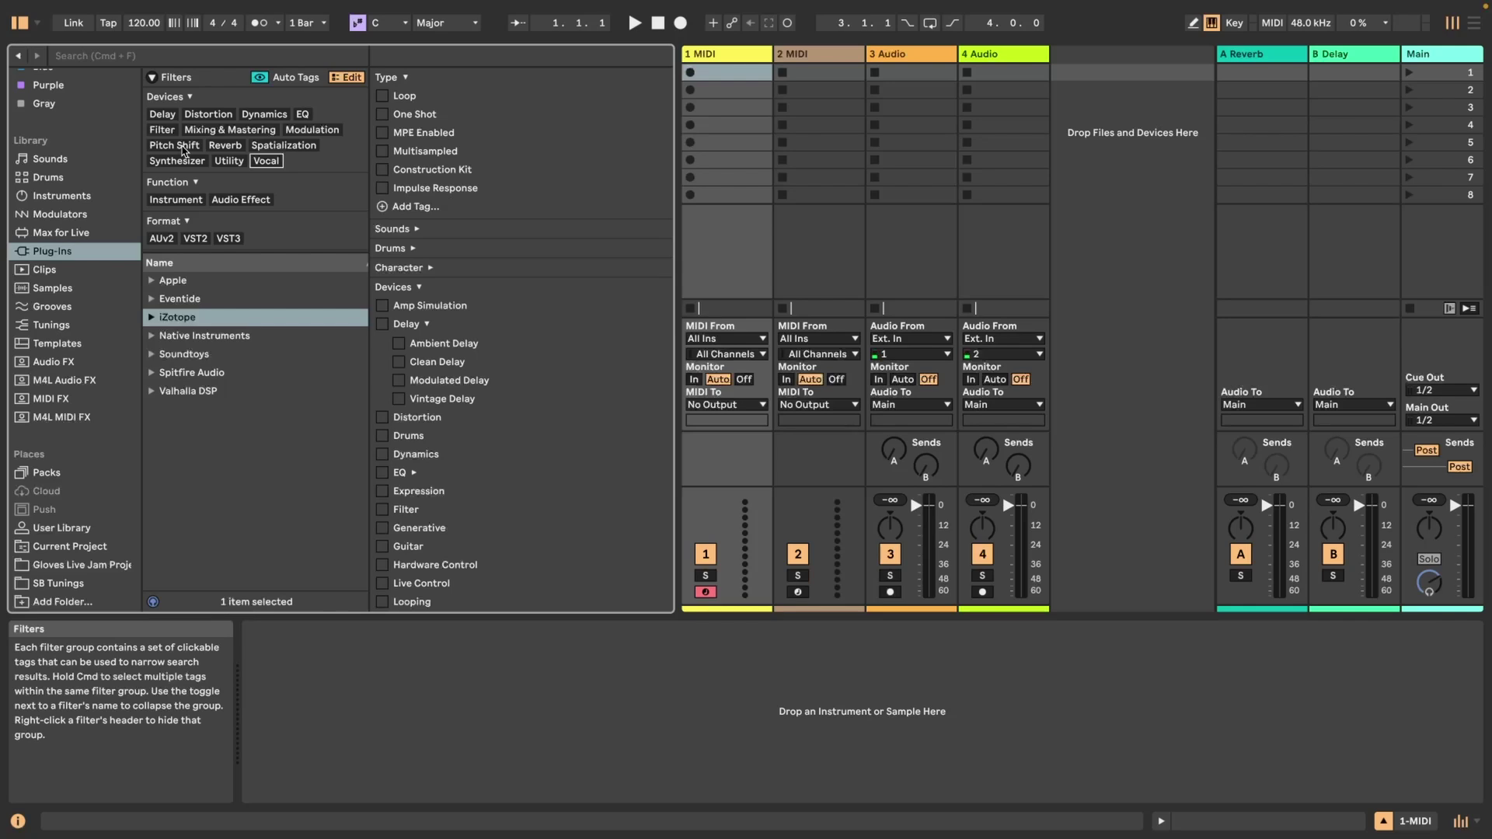
# Drag Construction Kit to the top of the Type tags and move MPE Enabled up after Loop
pyautogui.scroll(-10, 546, 270)
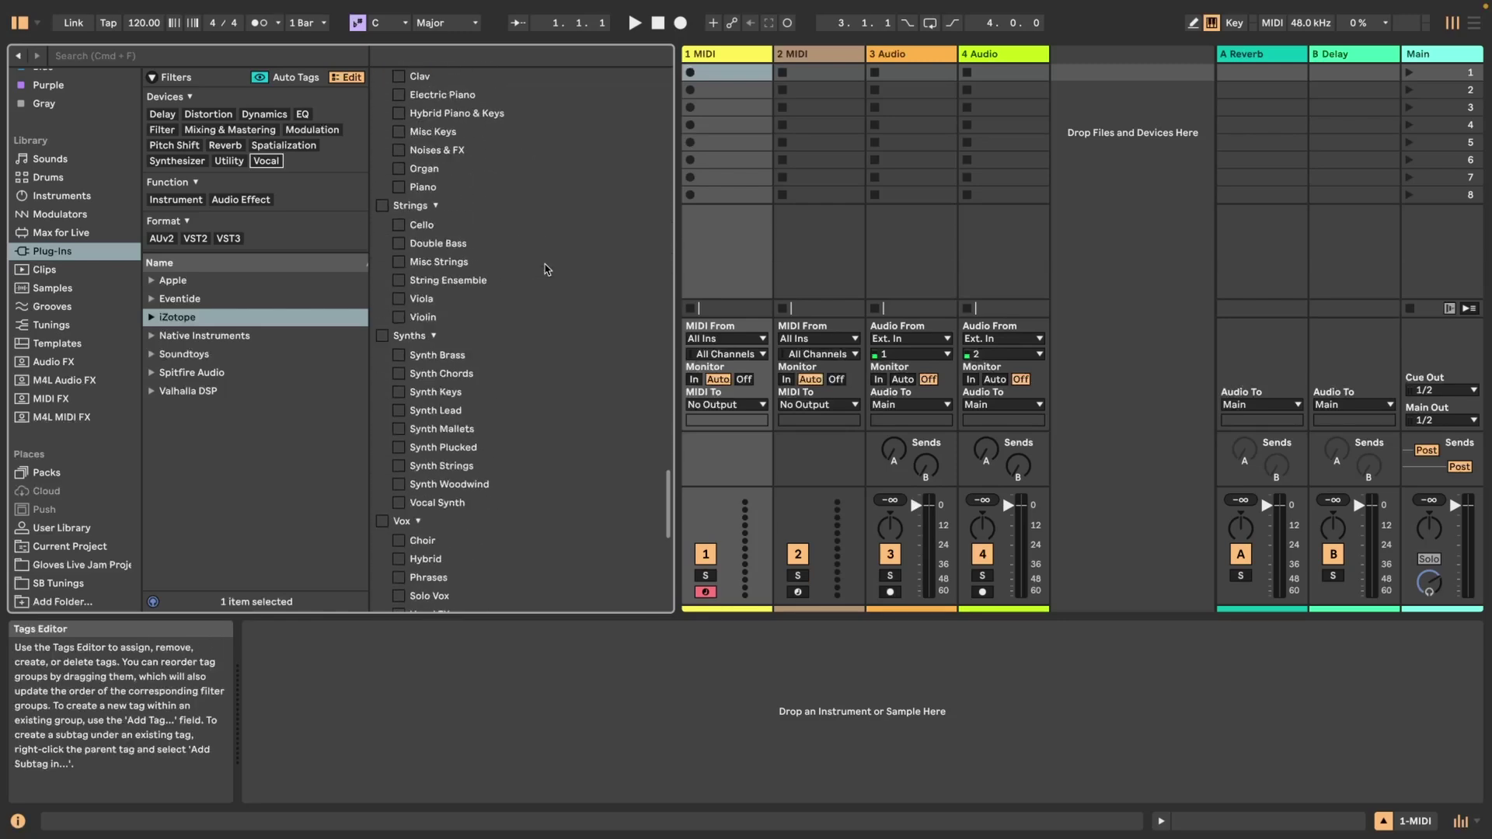
pyautogui.scroll(-5, 548, 270)
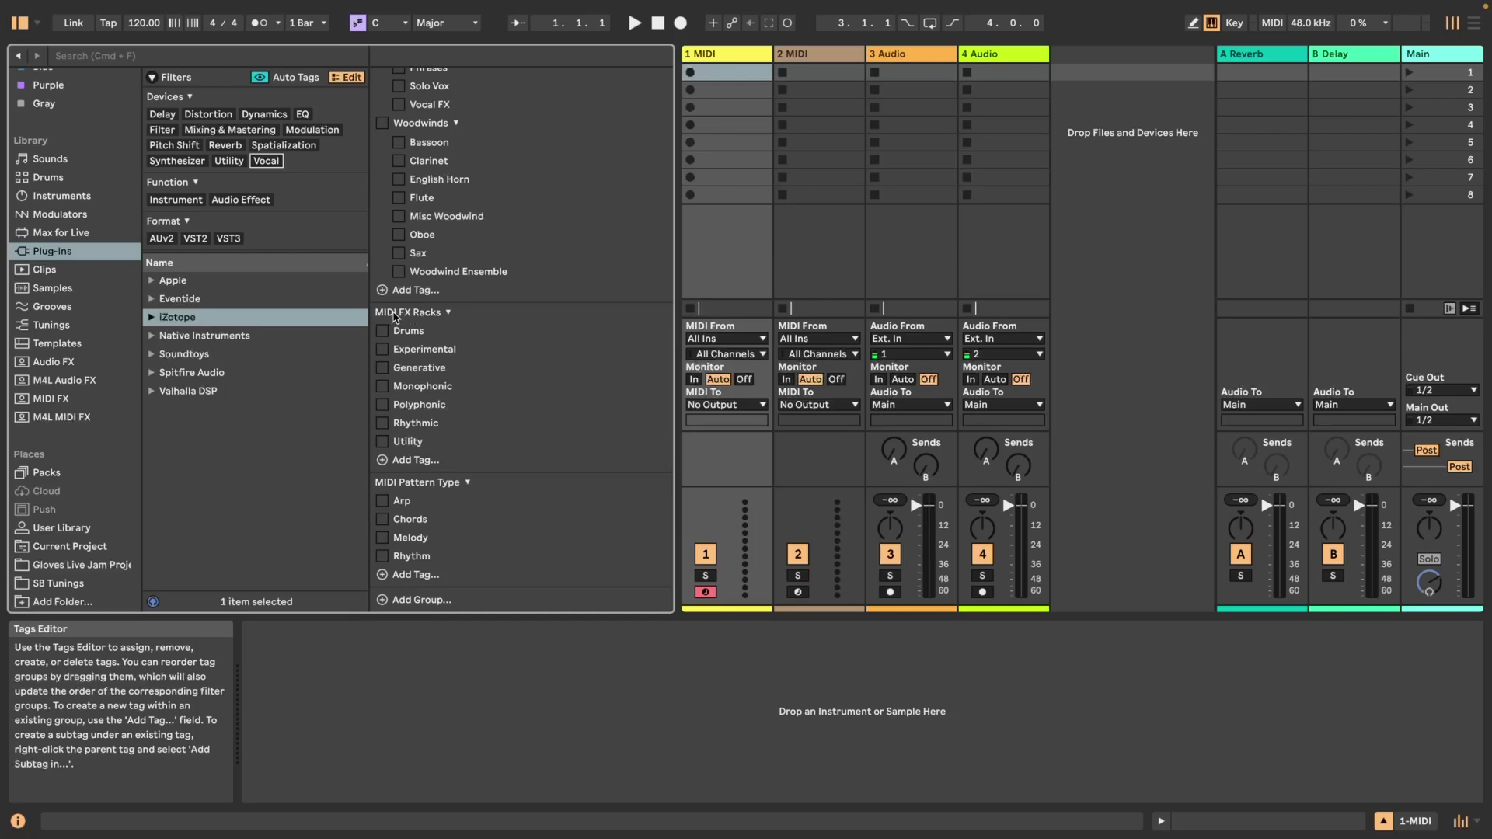
pyautogui.scroll(20, 395, 315)
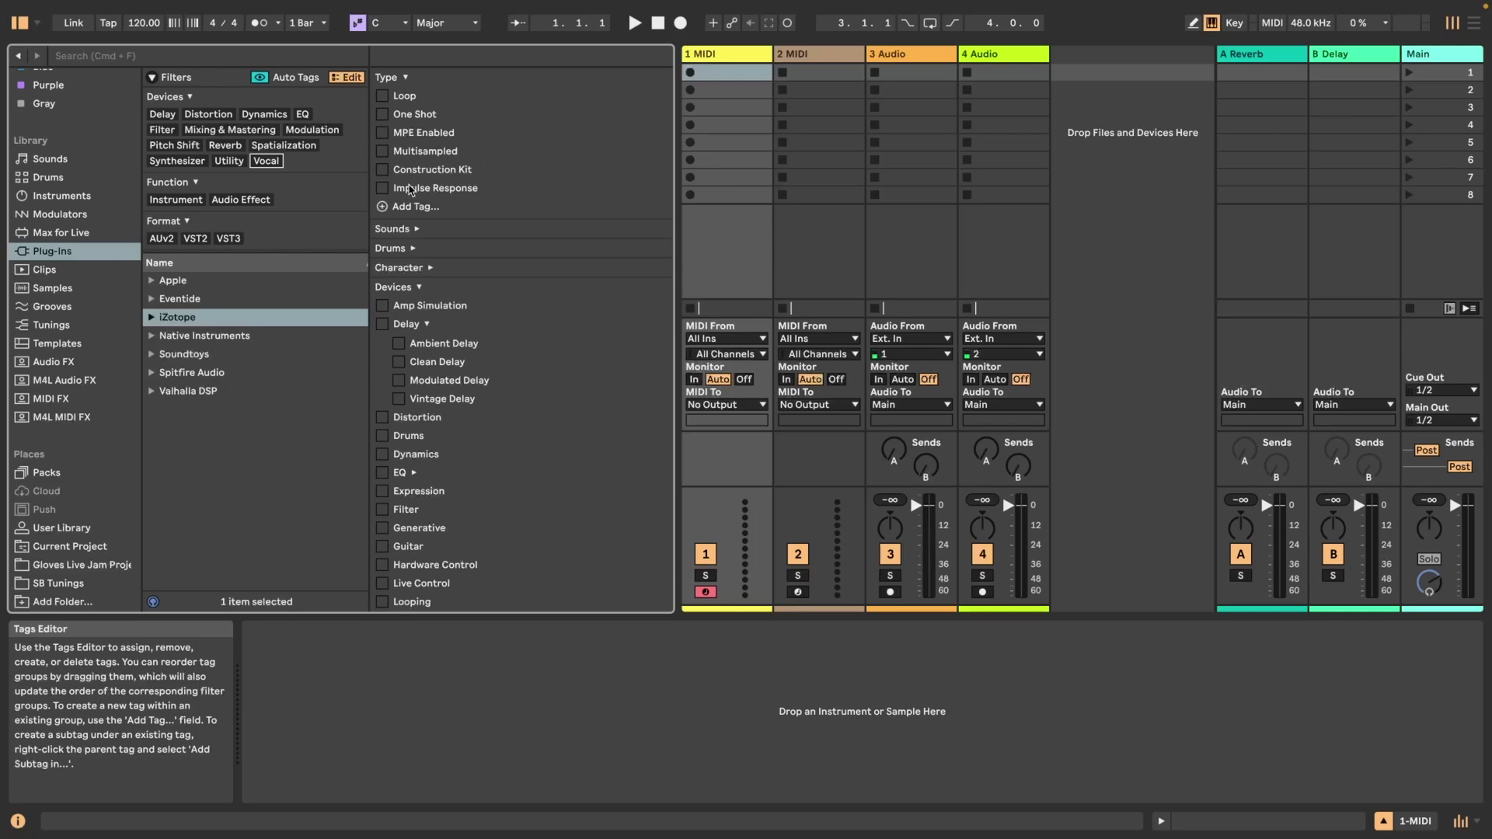
pyautogui.moveTo(409, 186); pyautogui.dragTo(398, 92)
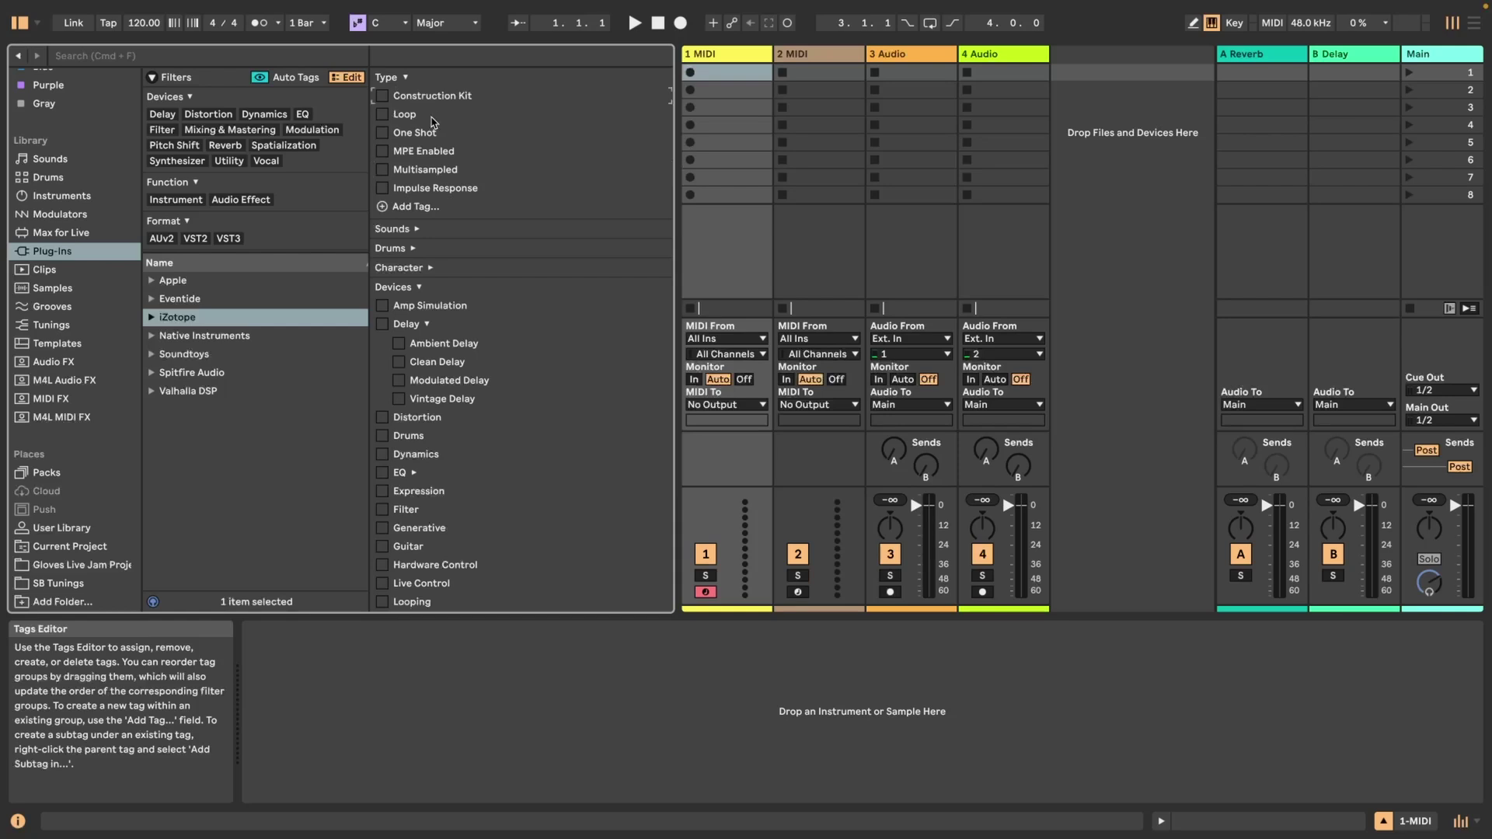
pyautogui.moveTo(411, 154); pyautogui.dragTo(406, 109)
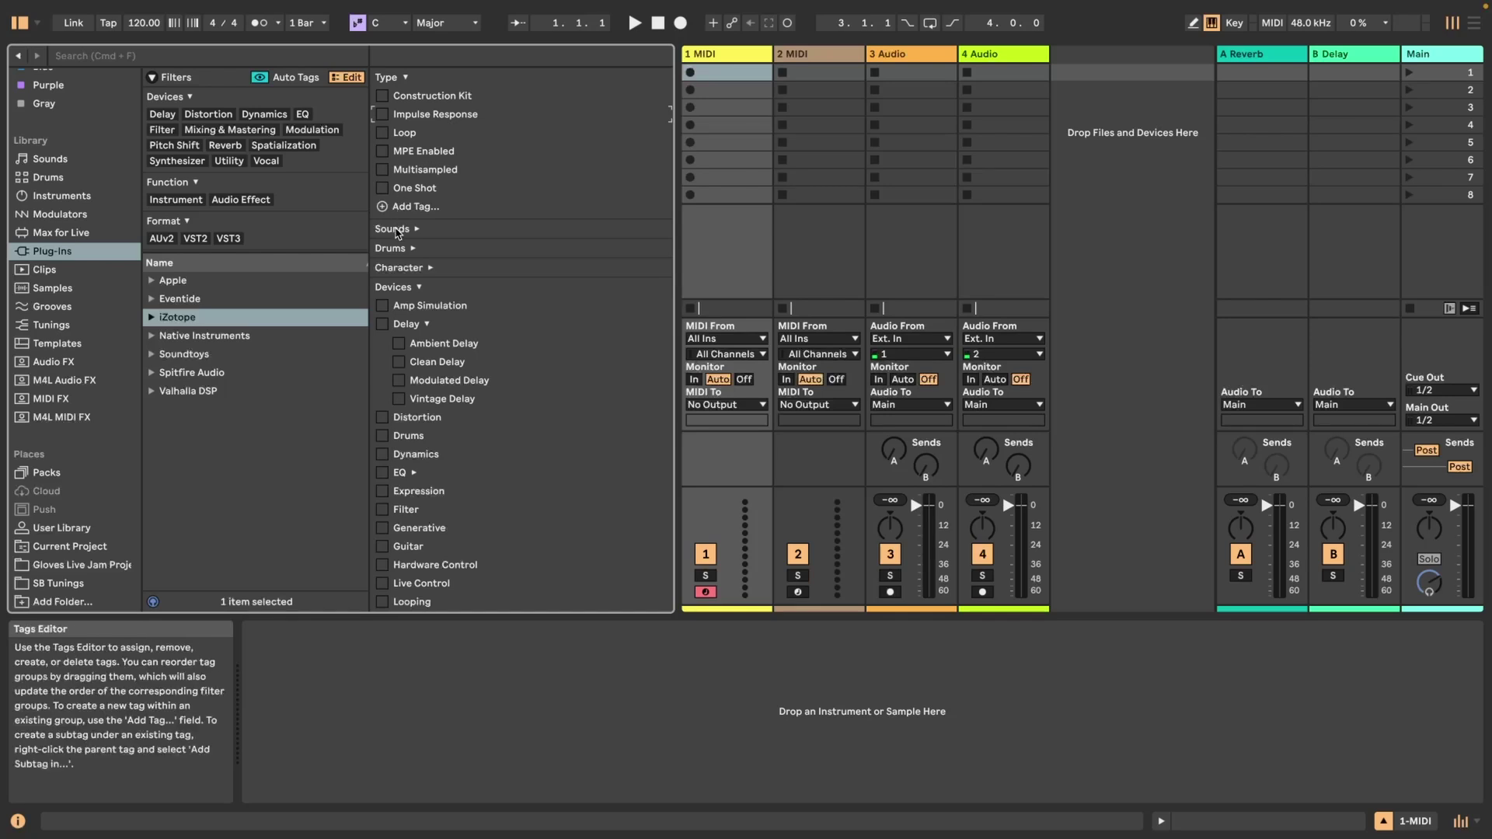
# Move the Sounds group, then Instrument Presets, to the top of the Tags Editor and view the Sounds library
pyautogui.moveTo(396, 200); pyautogui.dragTo(396, 76)
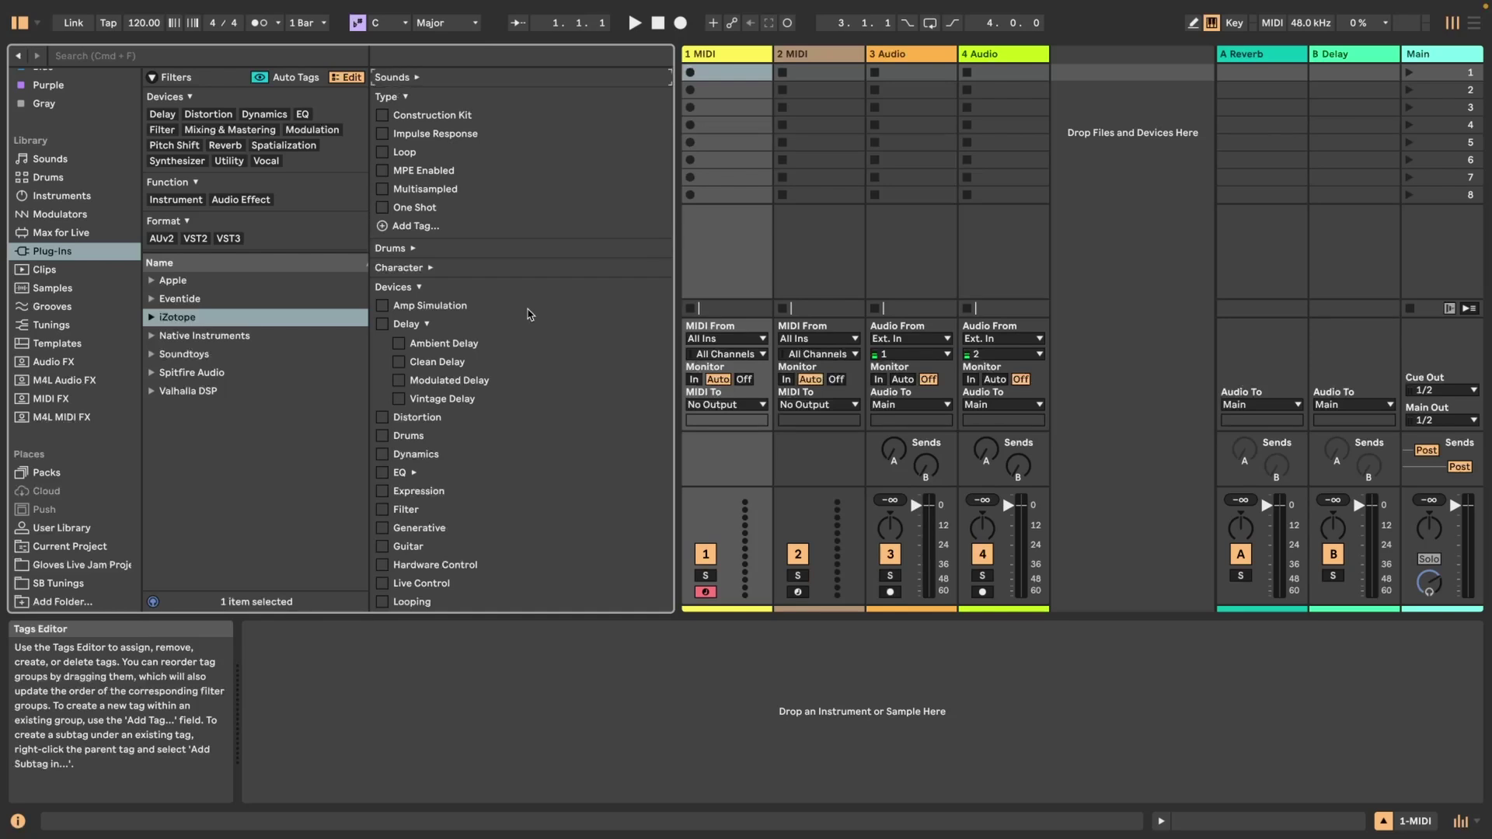
pyautogui.scroll(-15, 561, 172)
pyautogui.scroll(-5, 555, 177)
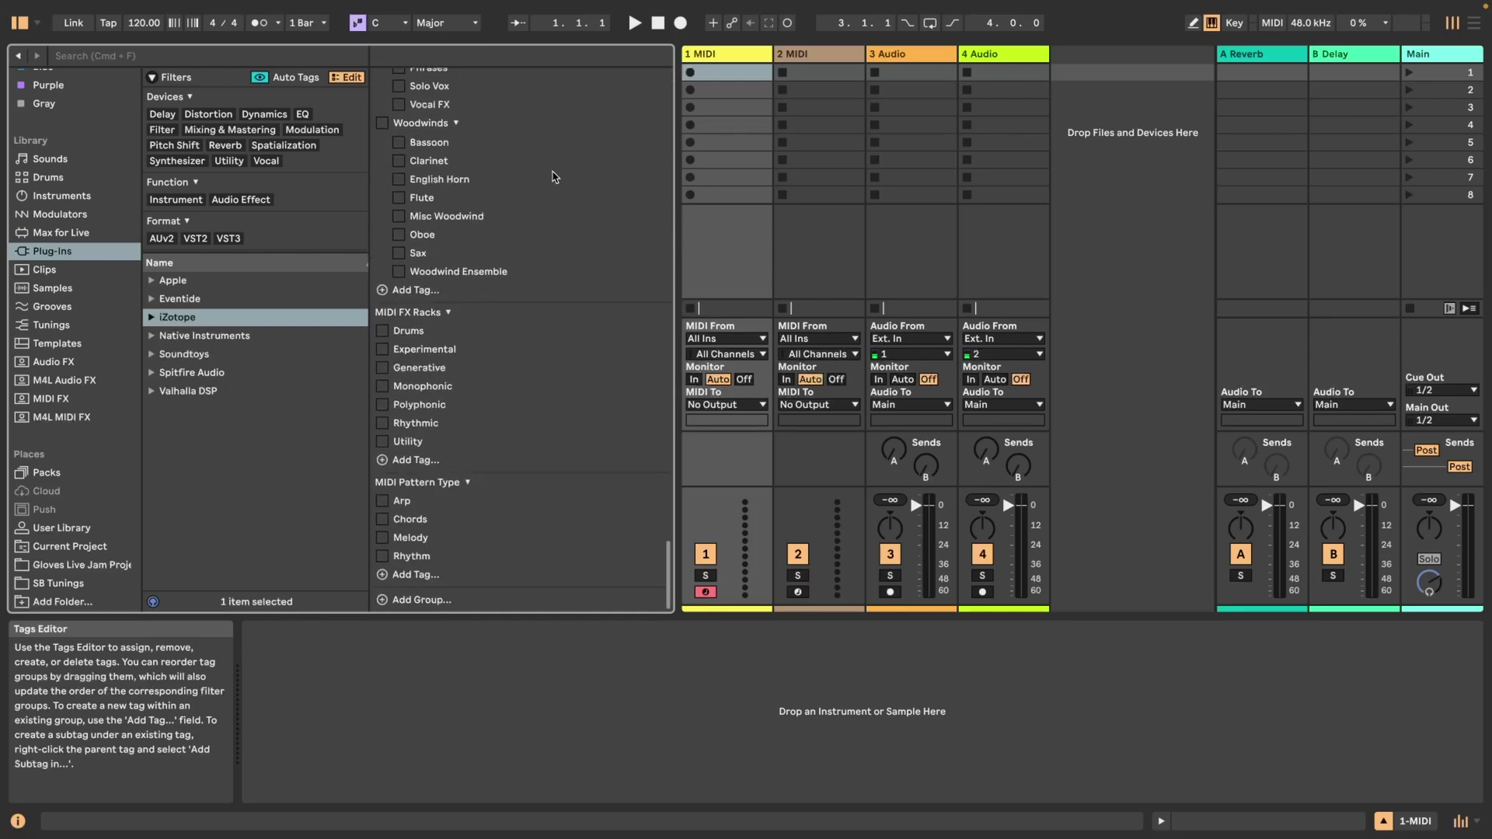
pyautogui.scroll(8, 403, 495)
pyautogui.scroll(12, 403, 495)
pyautogui.scroll(5, 402, 495)
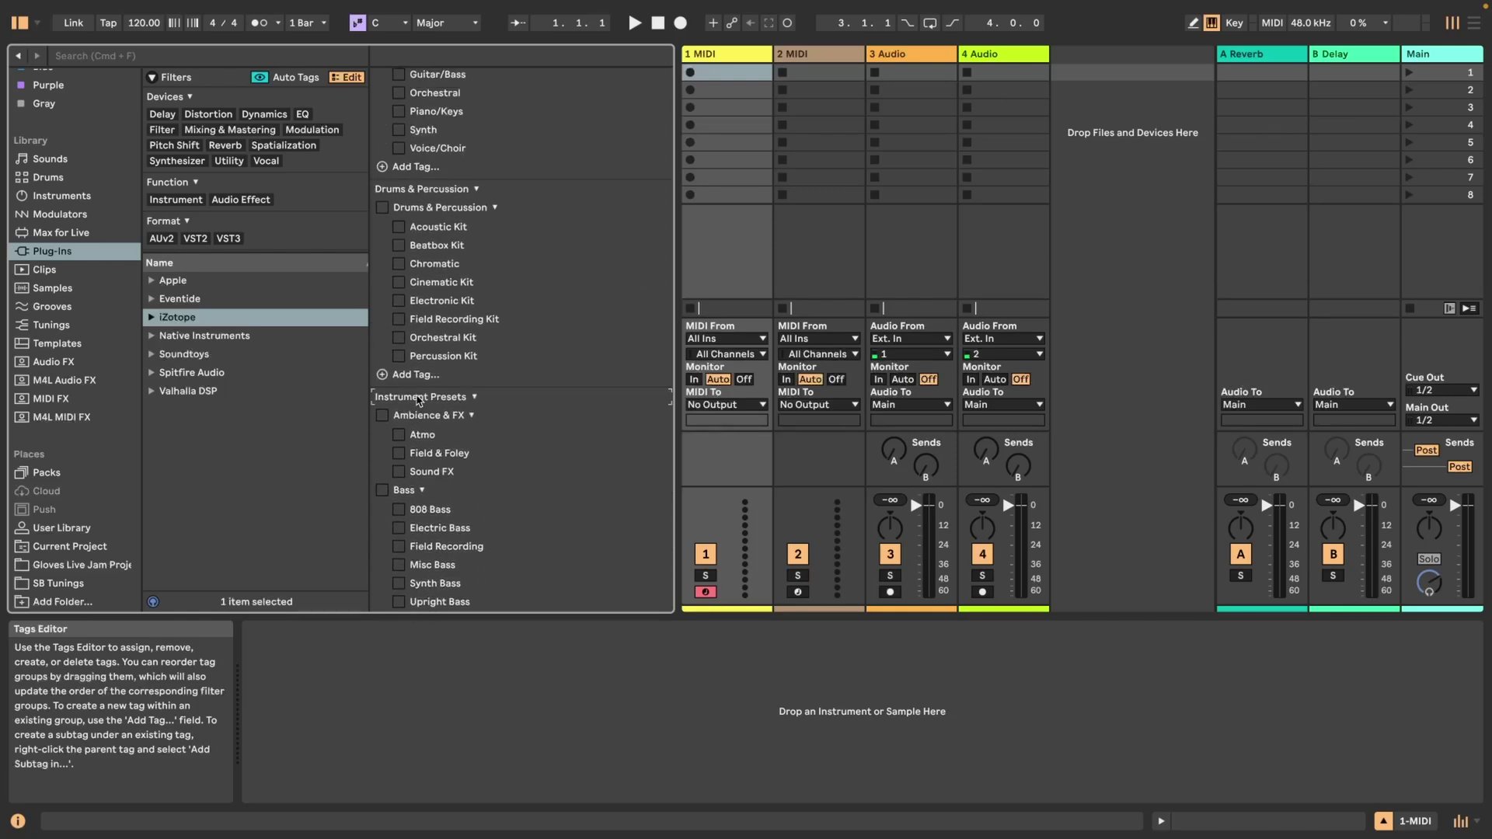
pyautogui.moveTo(418, 400); pyautogui.dragTo(424, 77)
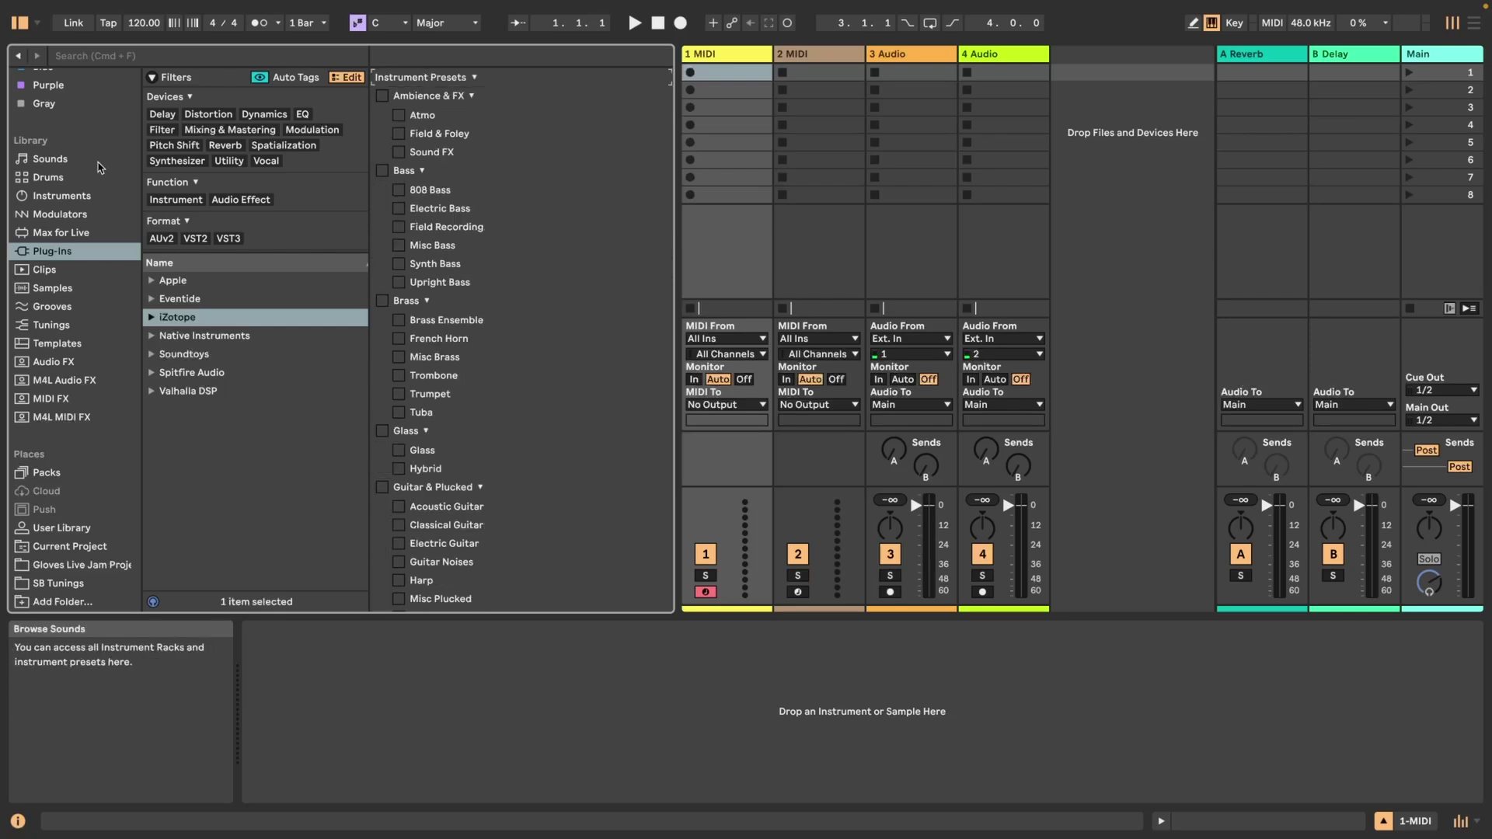
pyautogui.click(35, 164)
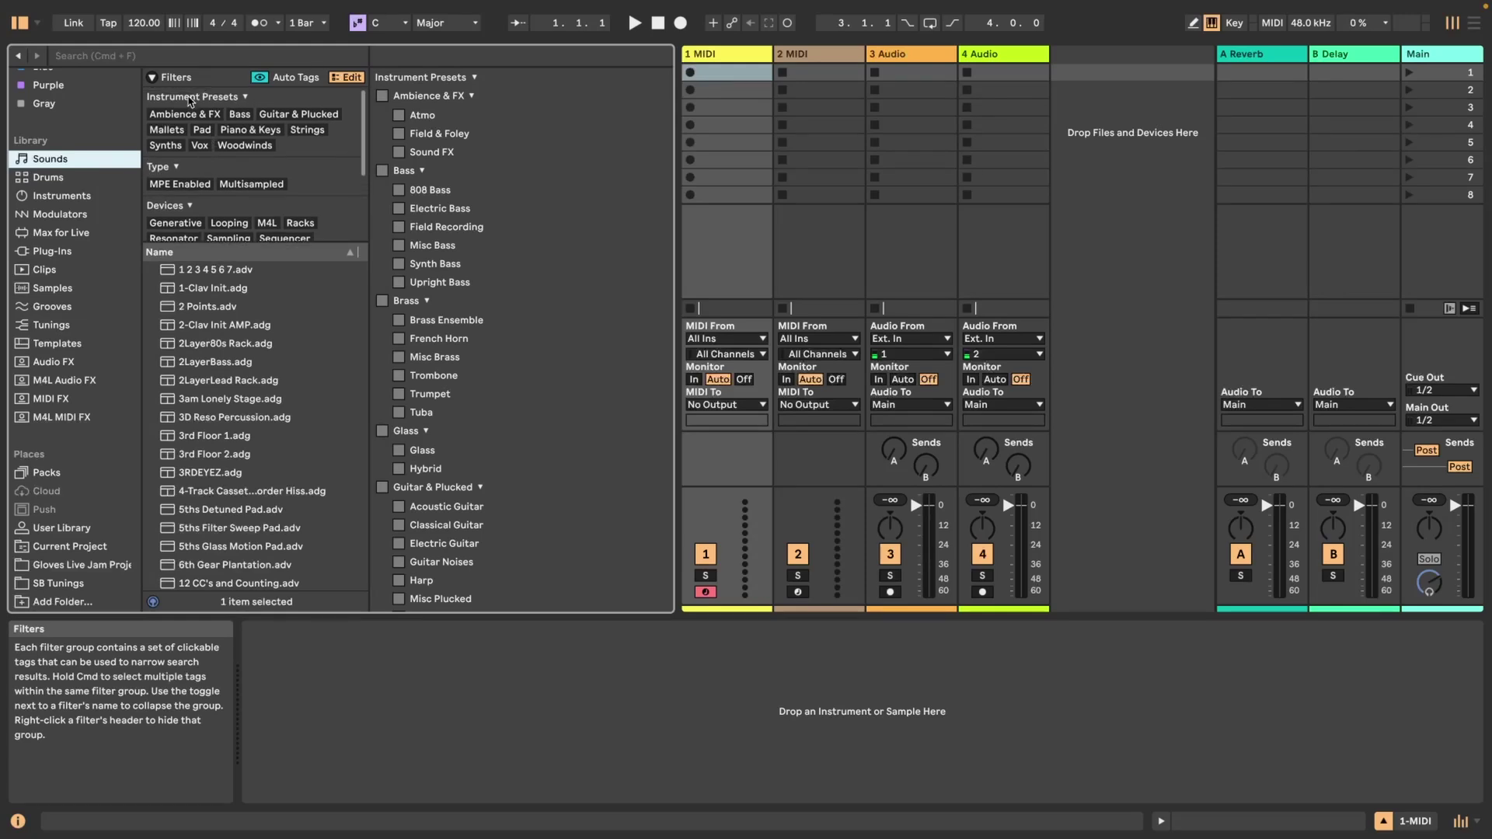
# Choose Reset Tag Order from the Instrument Presets header's context menu and confirm with OK
pyautogui.rightClick(404, 82)
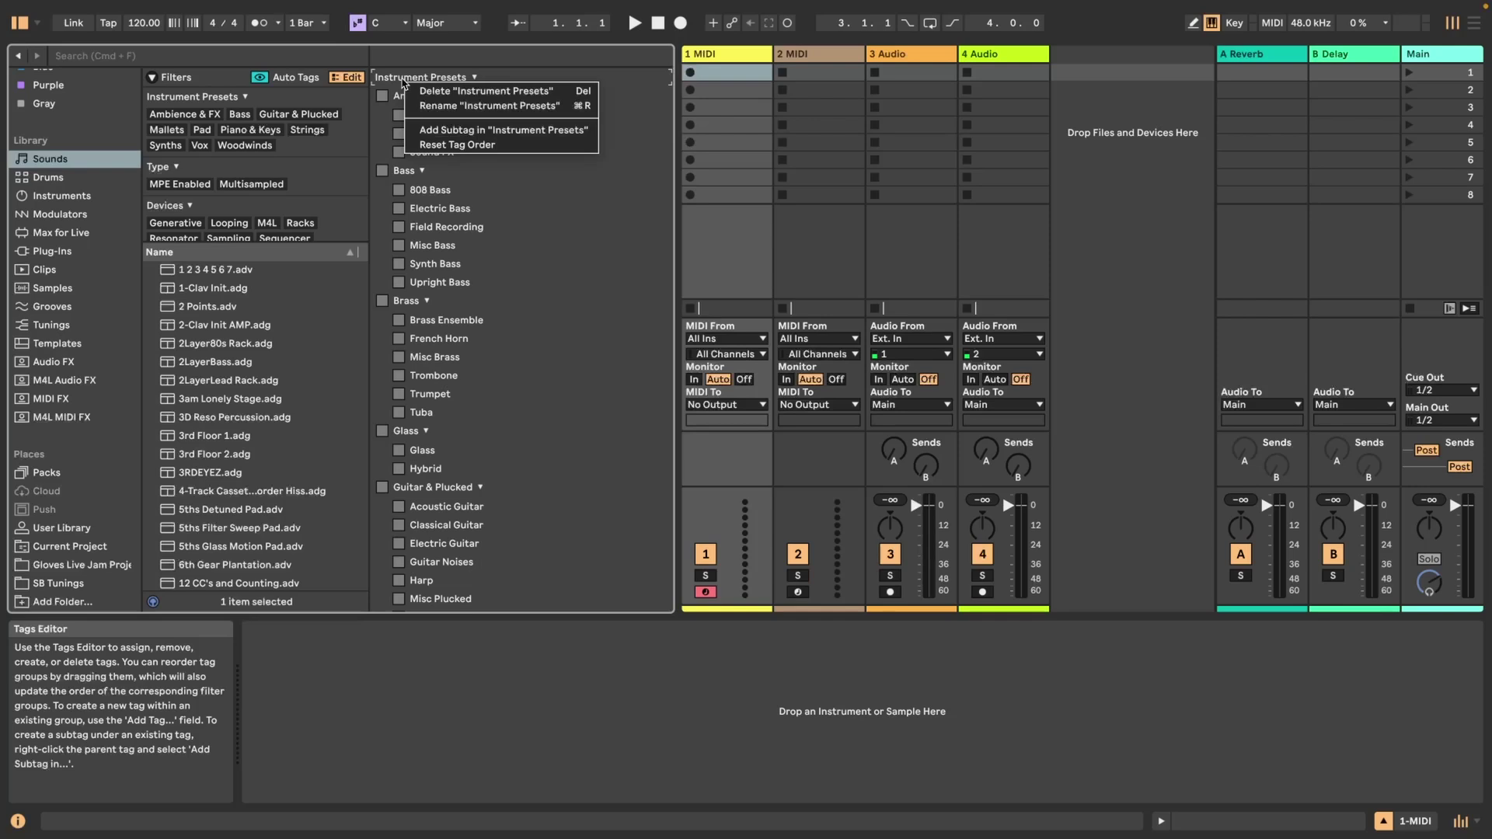
pyautogui.click(464, 145)
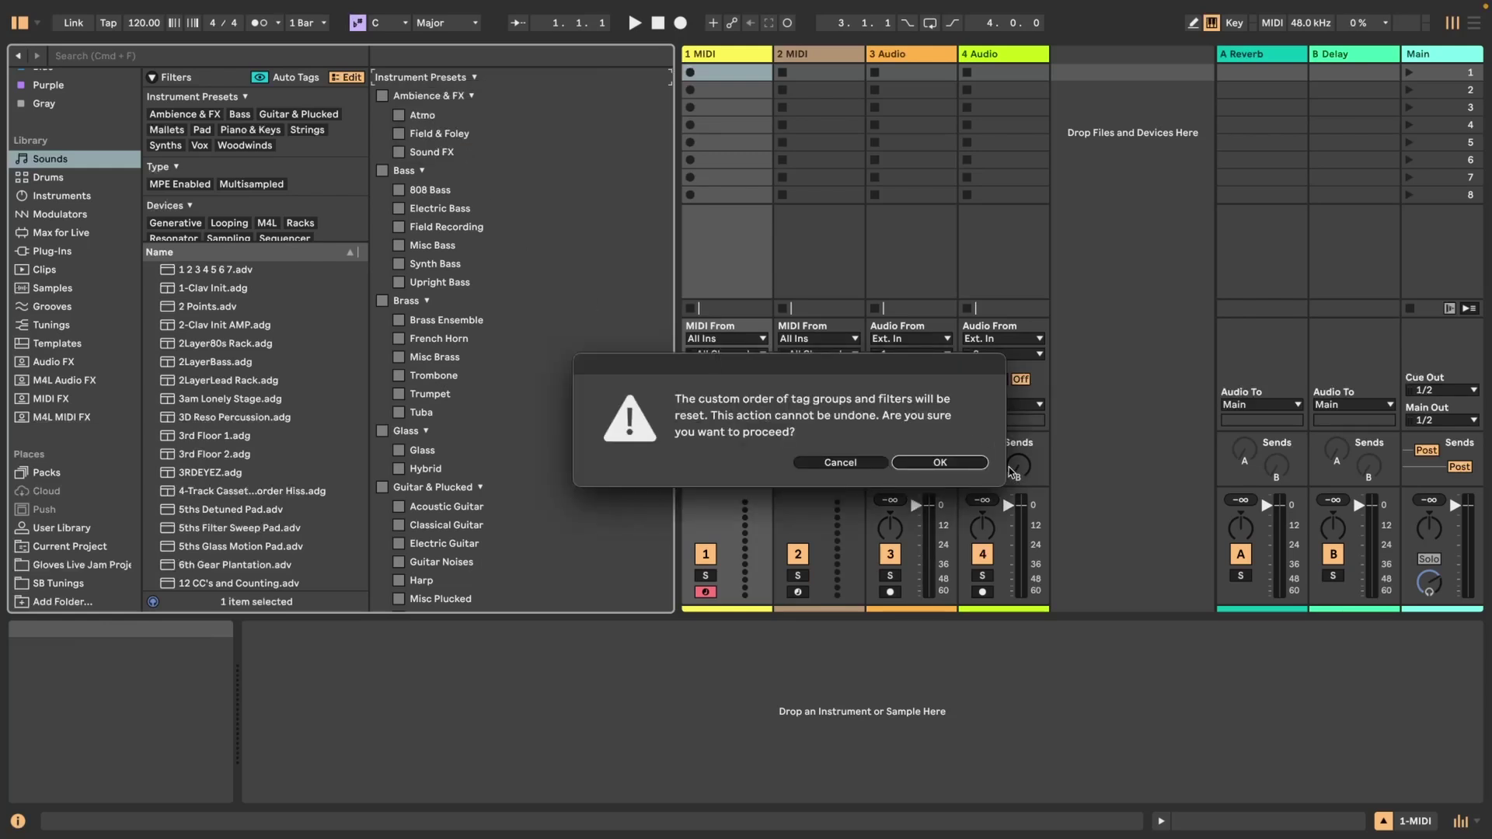
pyautogui.click(939, 462)
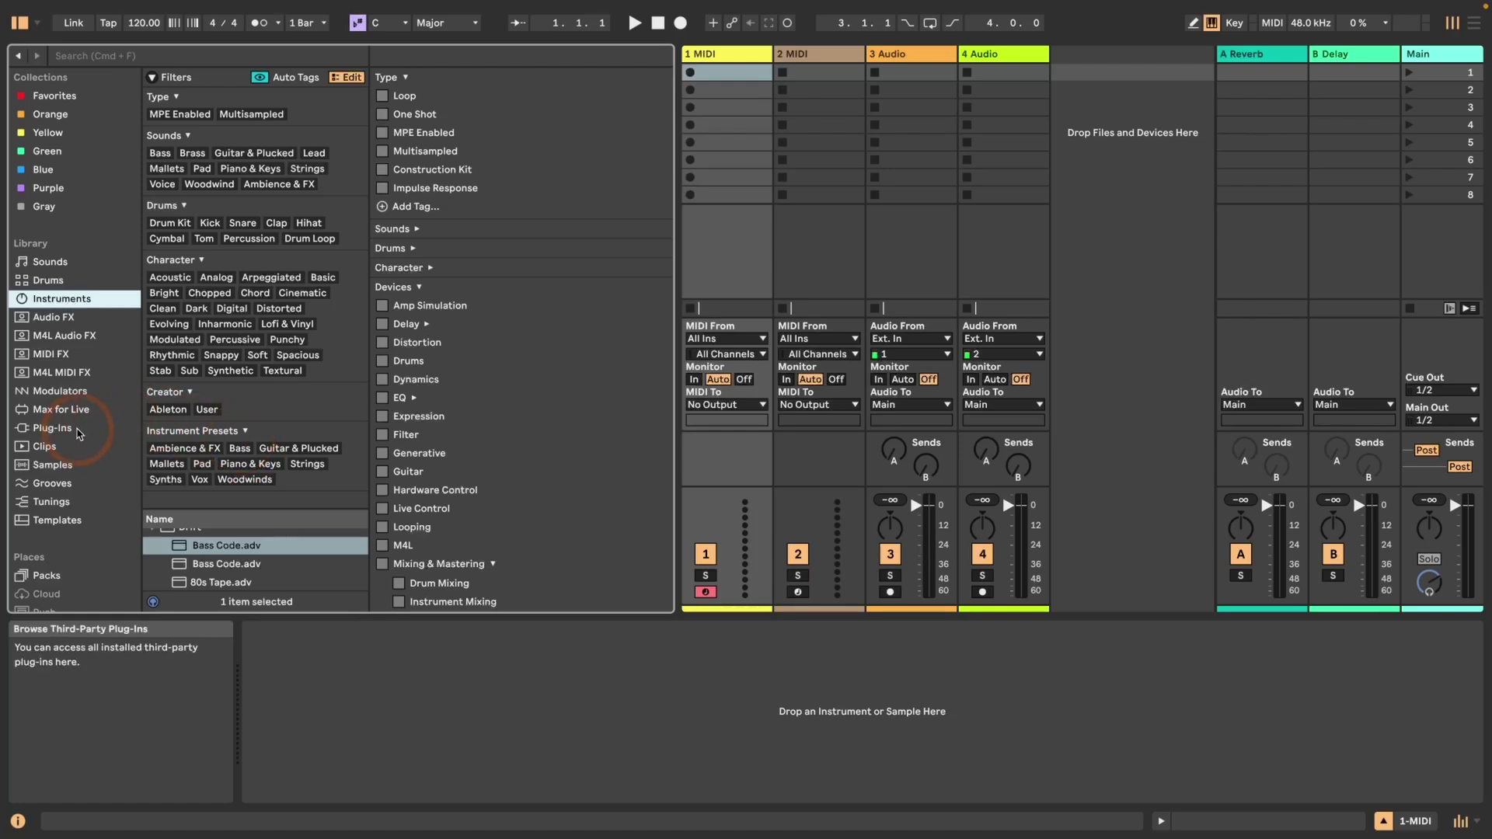
# Browse the added project folder under Places and expand, then collapse, its Imported folder
pyautogui.scroll(-3, 78, 433)
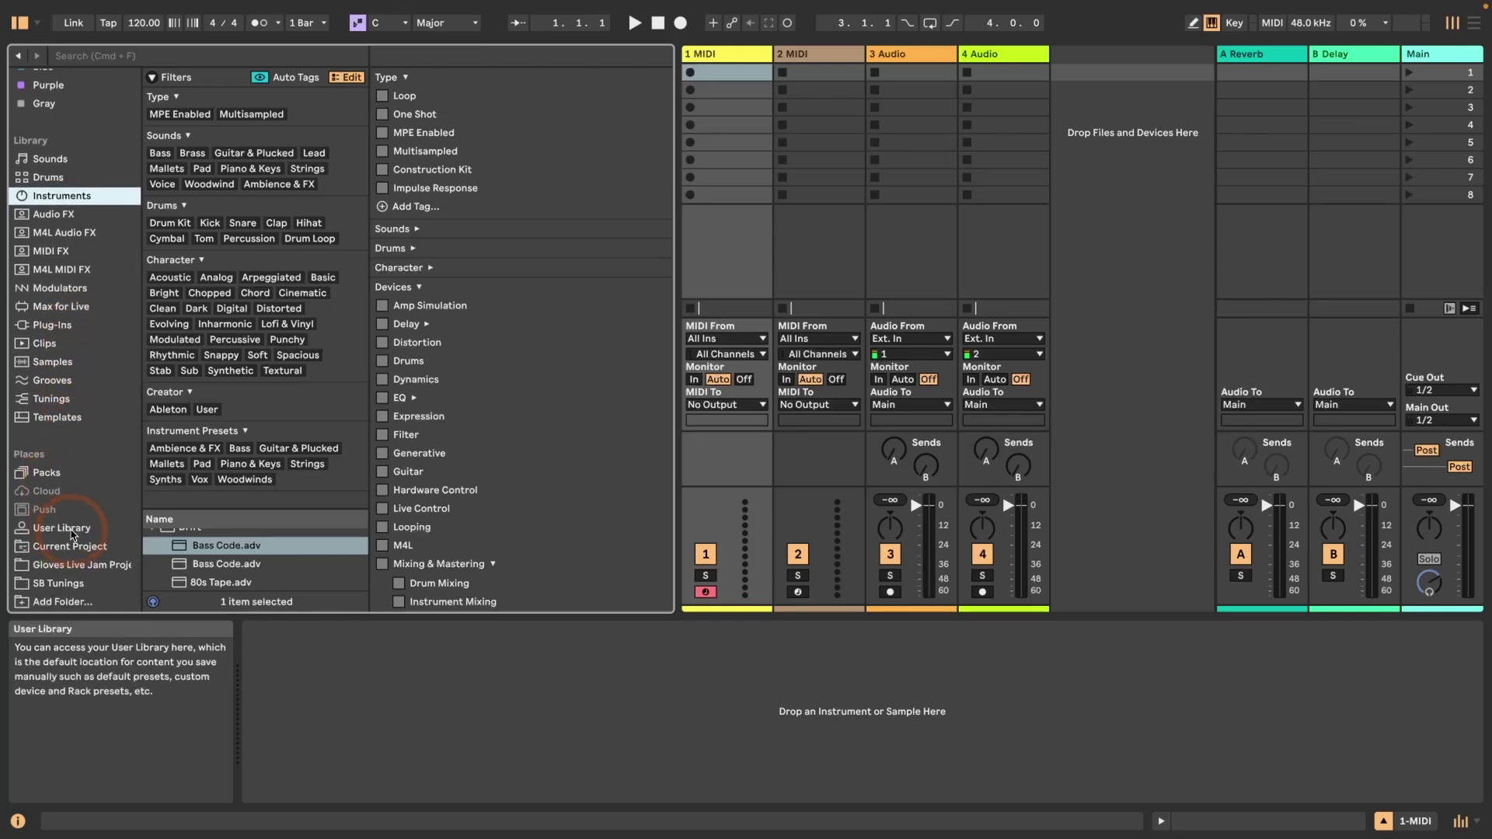
pyautogui.click(66, 564)
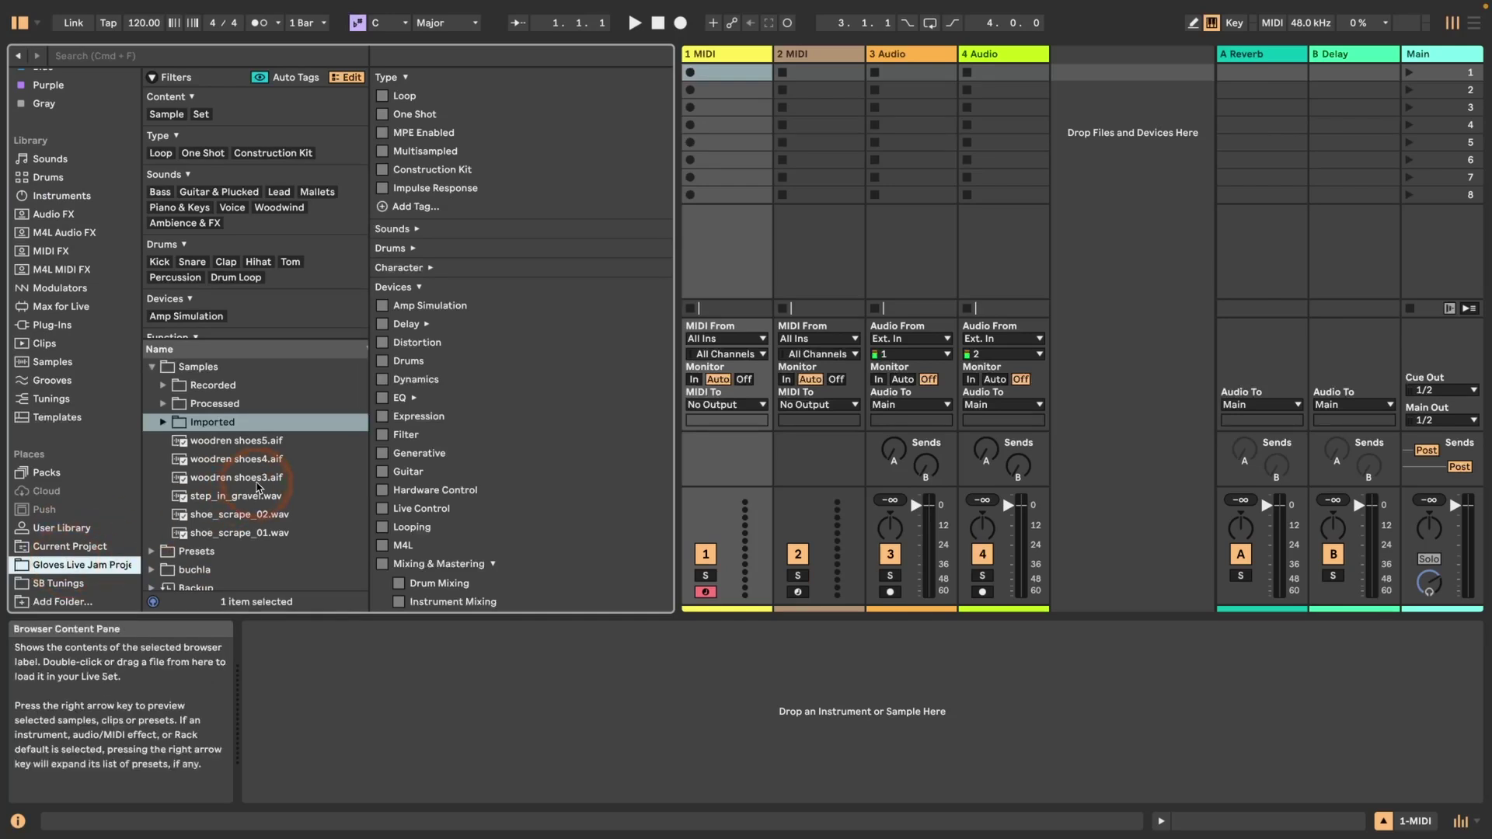
pyautogui.click(163, 422)
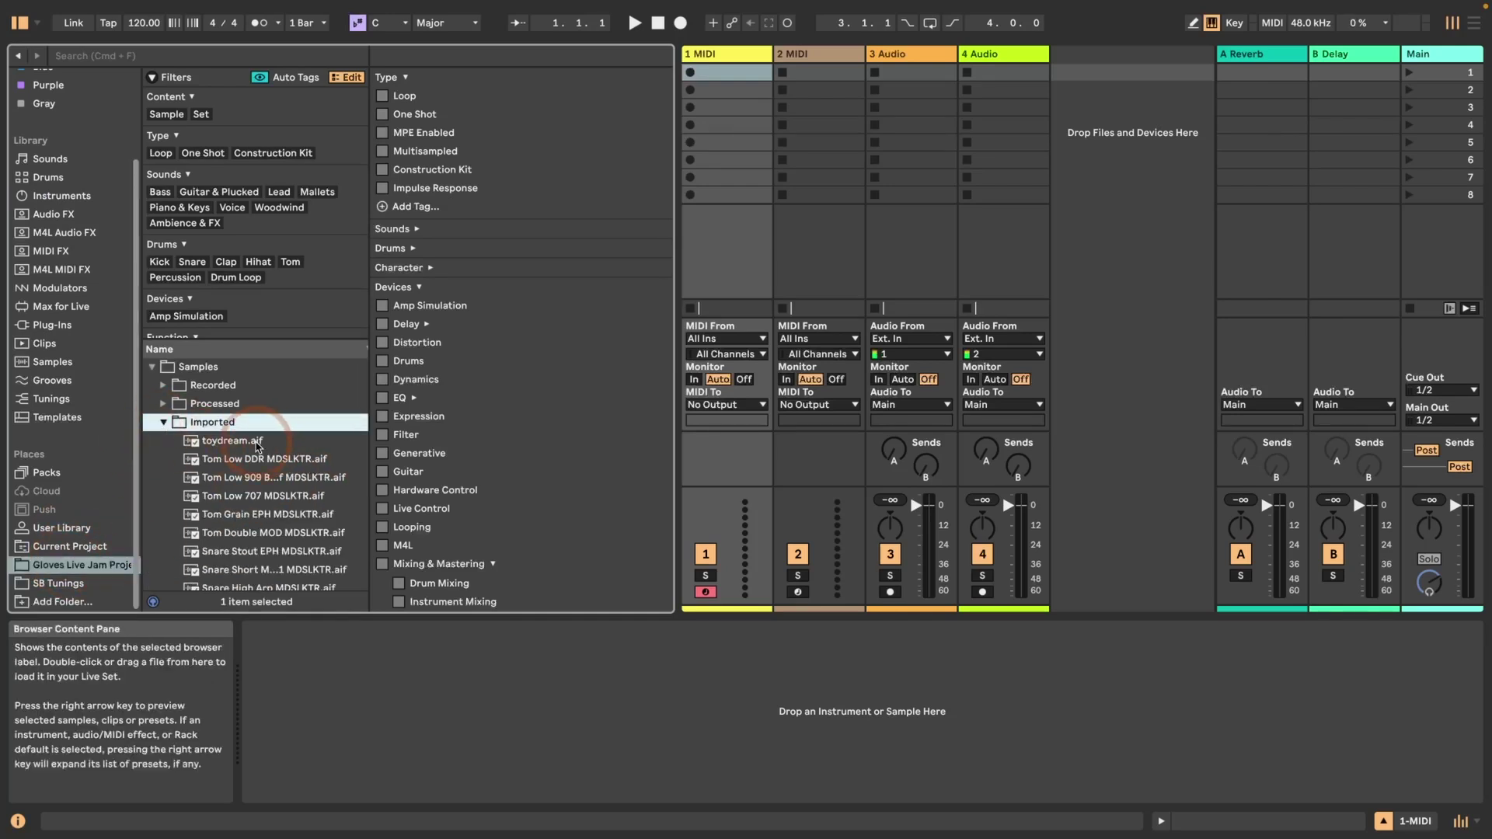
pyautogui.scroll(-5, 257, 448)
pyautogui.scroll(6, 233, 439)
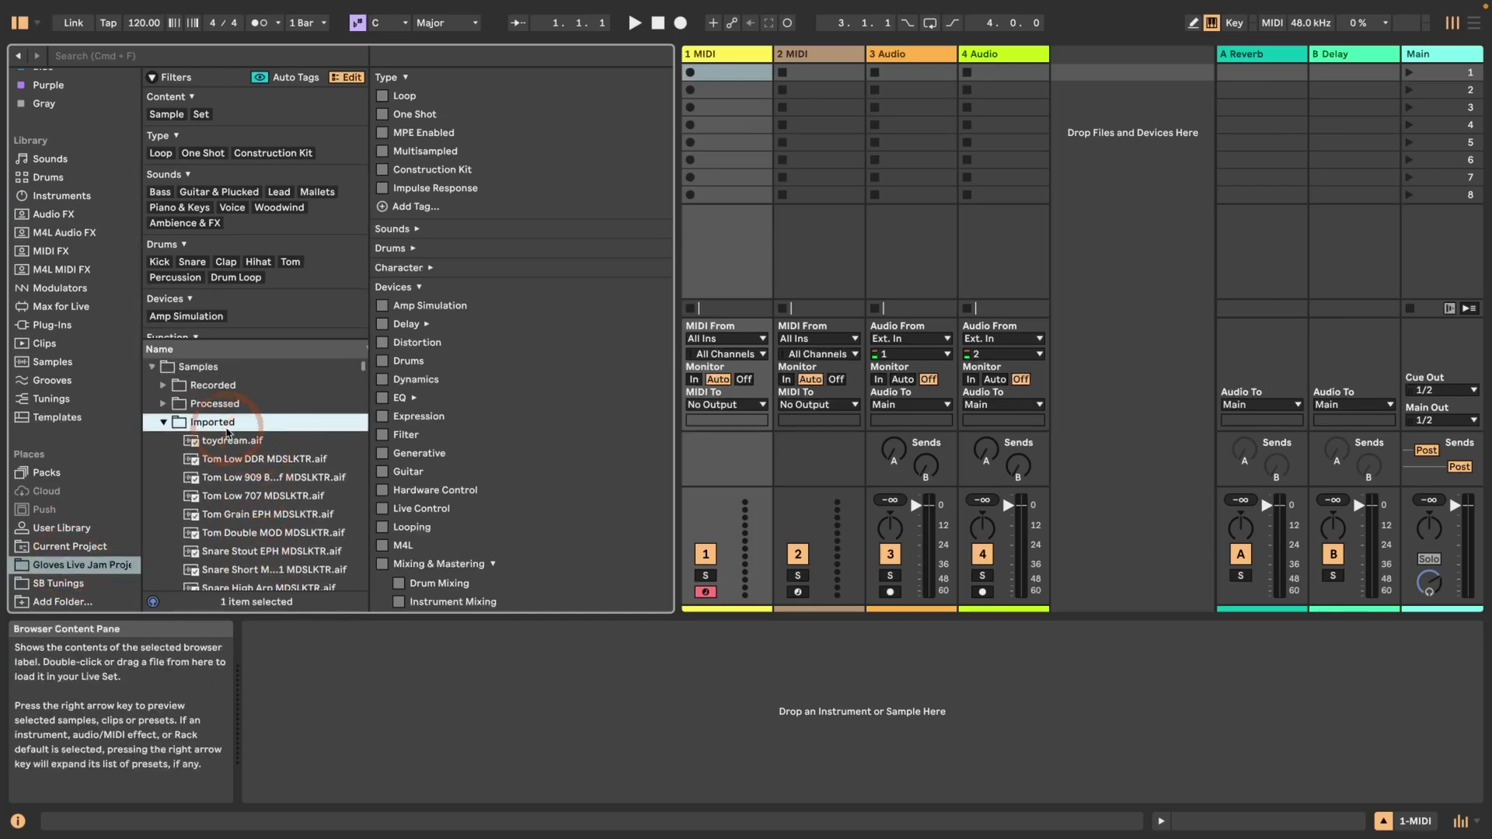
pyautogui.press('Left')
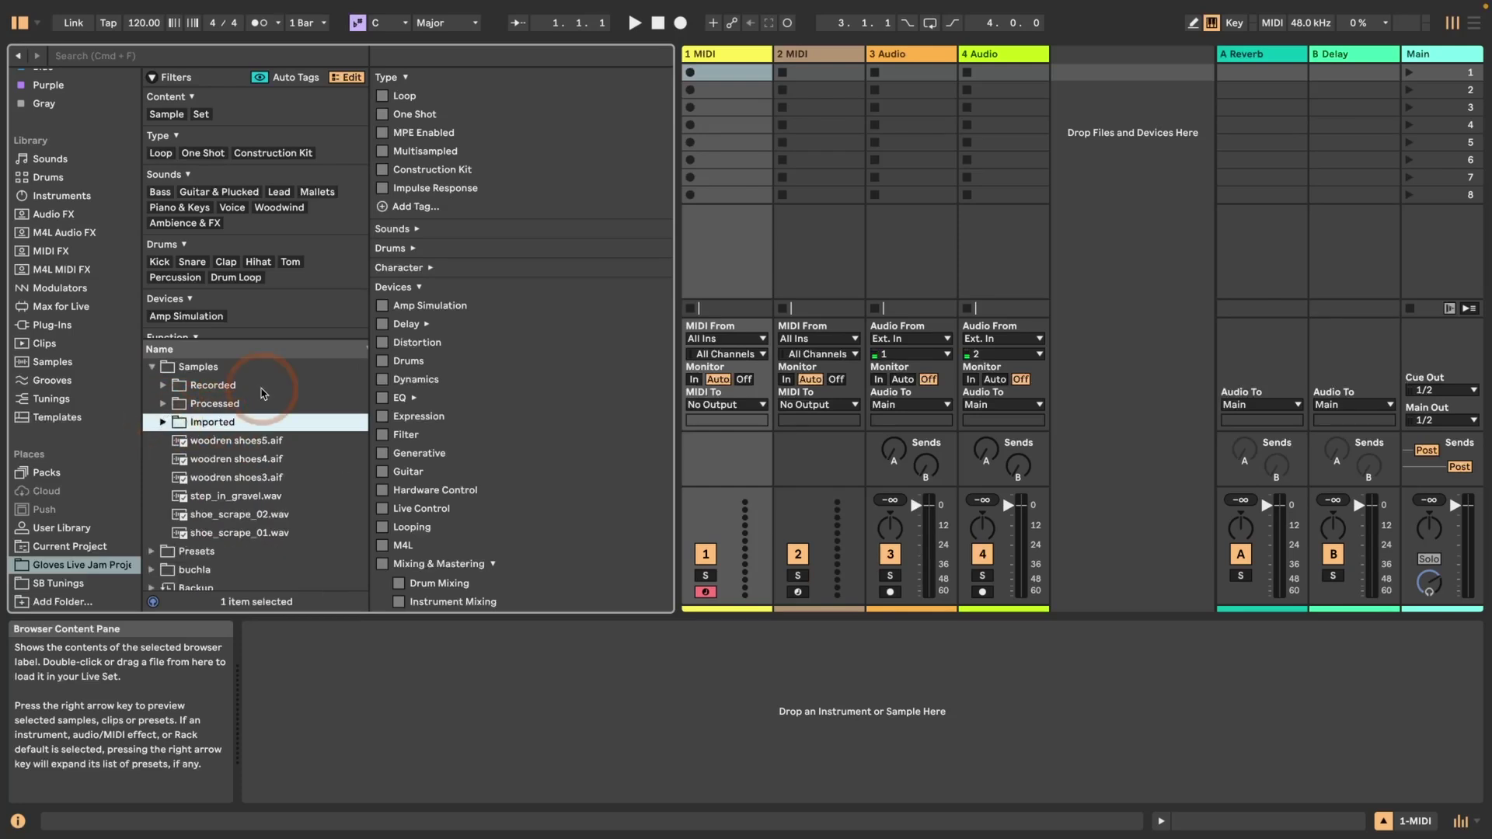
# Turn on the One Shot tag filter and preview toydream.aif, Tom Low DDR, Tom Low 909 and Tom Low 707
pyautogui.click(383, 115)
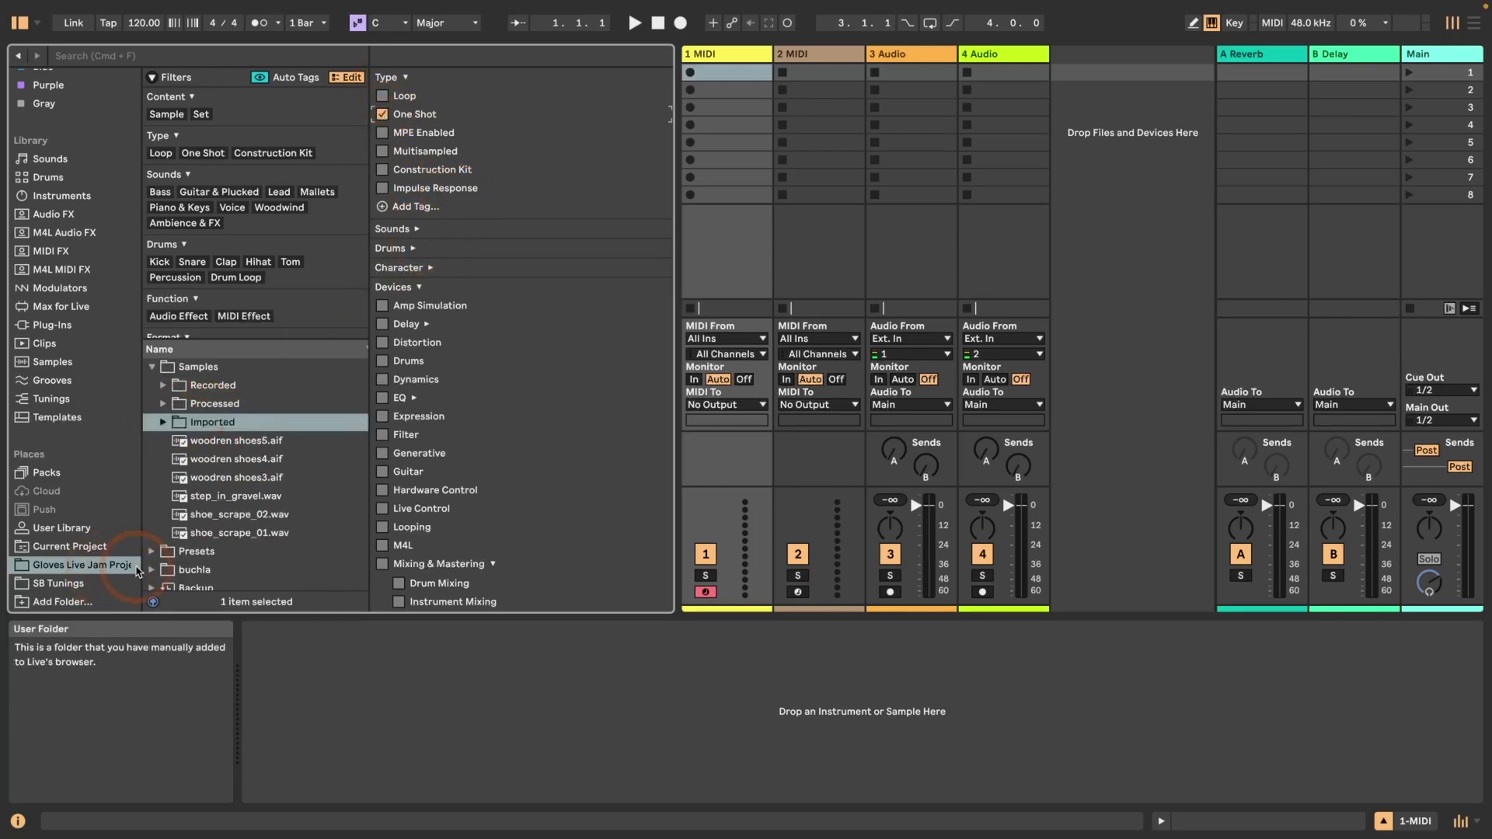
pyautogui.click(164, 423)
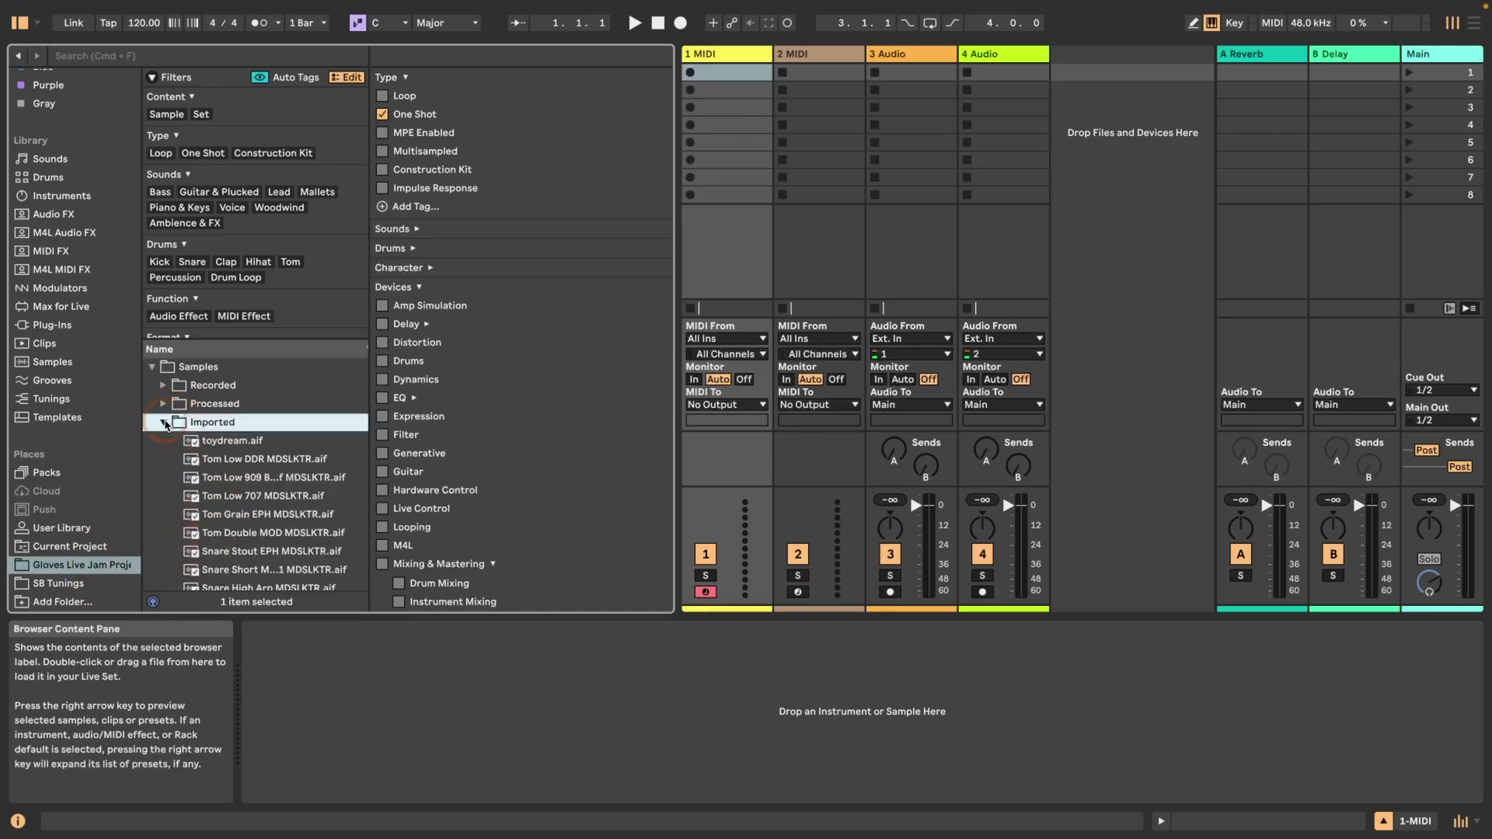
pyautogui.click(233, 441)
pyautogui.click(240, 459)
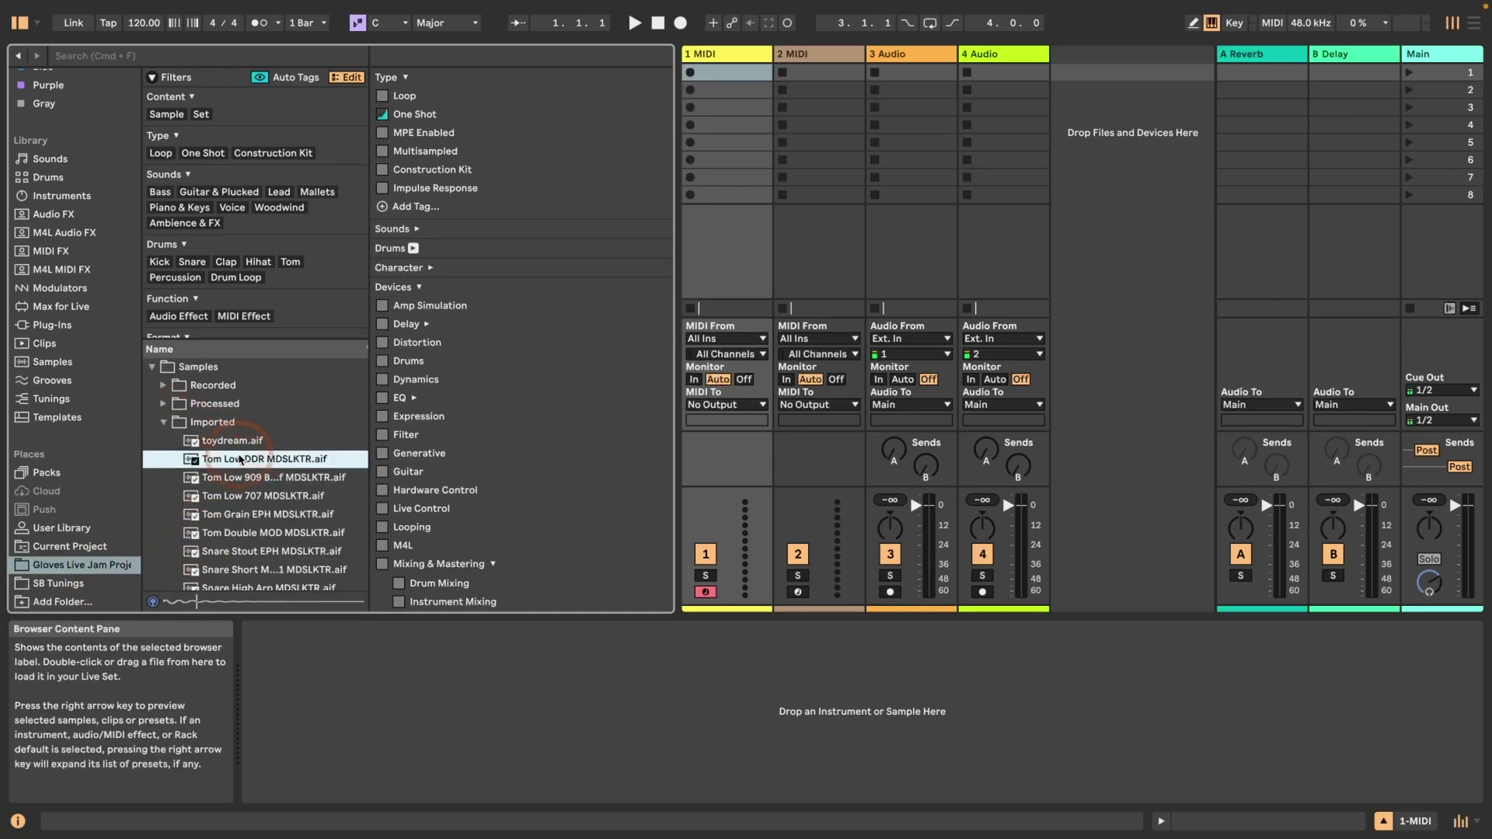
pyautogui.click(237, 479)
pyautogui.click(235, 497)
# Preview sam_vibra_sus_mp_f5 and another vibraphone sample, then select the Imported folder
pyautogui.scroll(-10, 232, 505)
pyautogui.click(228, 509)
pyautogui.scroll(-8, 229, 506)
pyautogui.click(229, 506)
pyautogui.scroll(15, 229, 506)
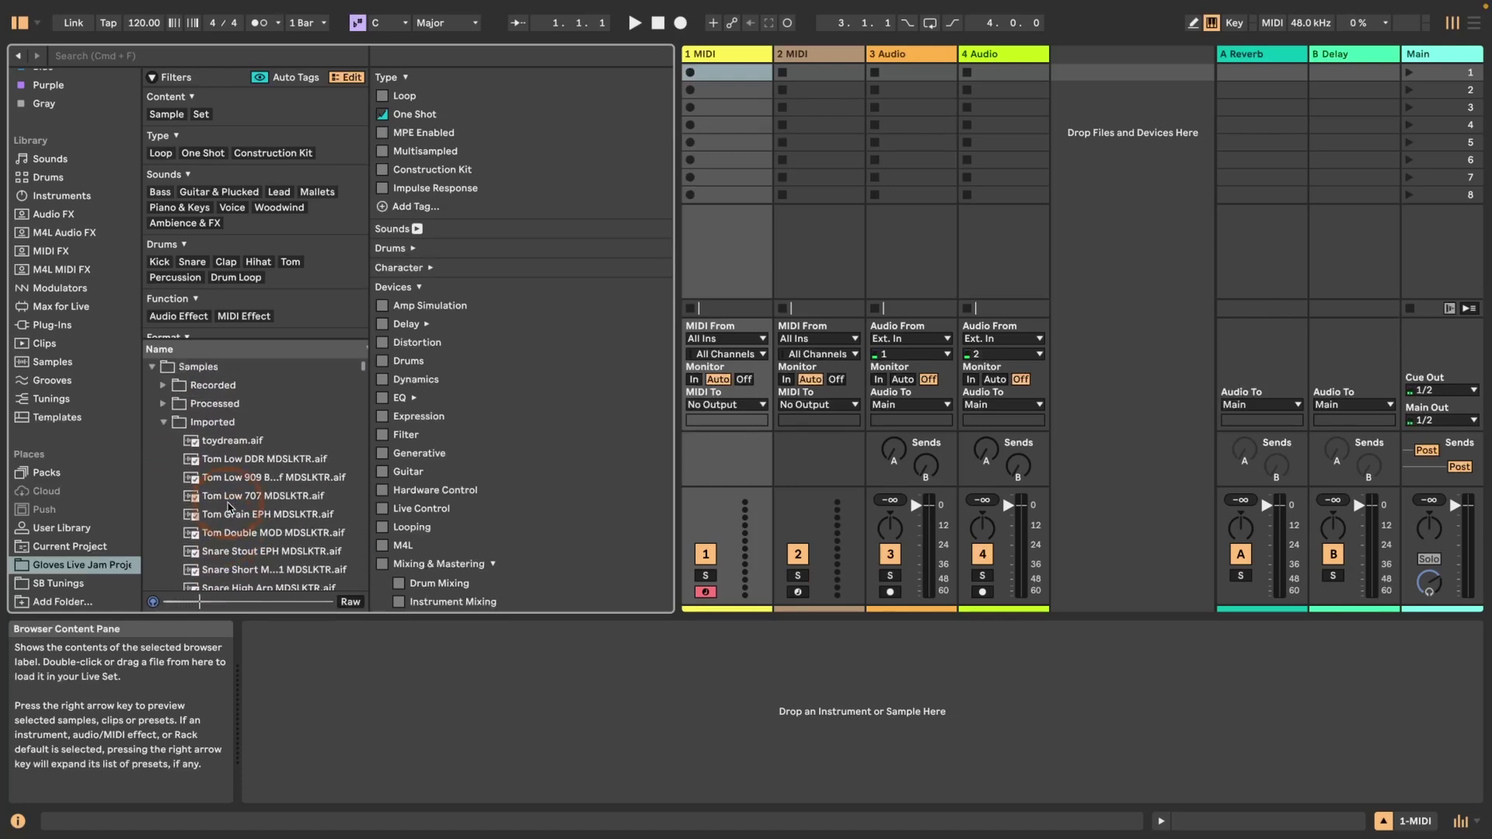
pyautogui.click(166, 424)
pyautogui.press('v')
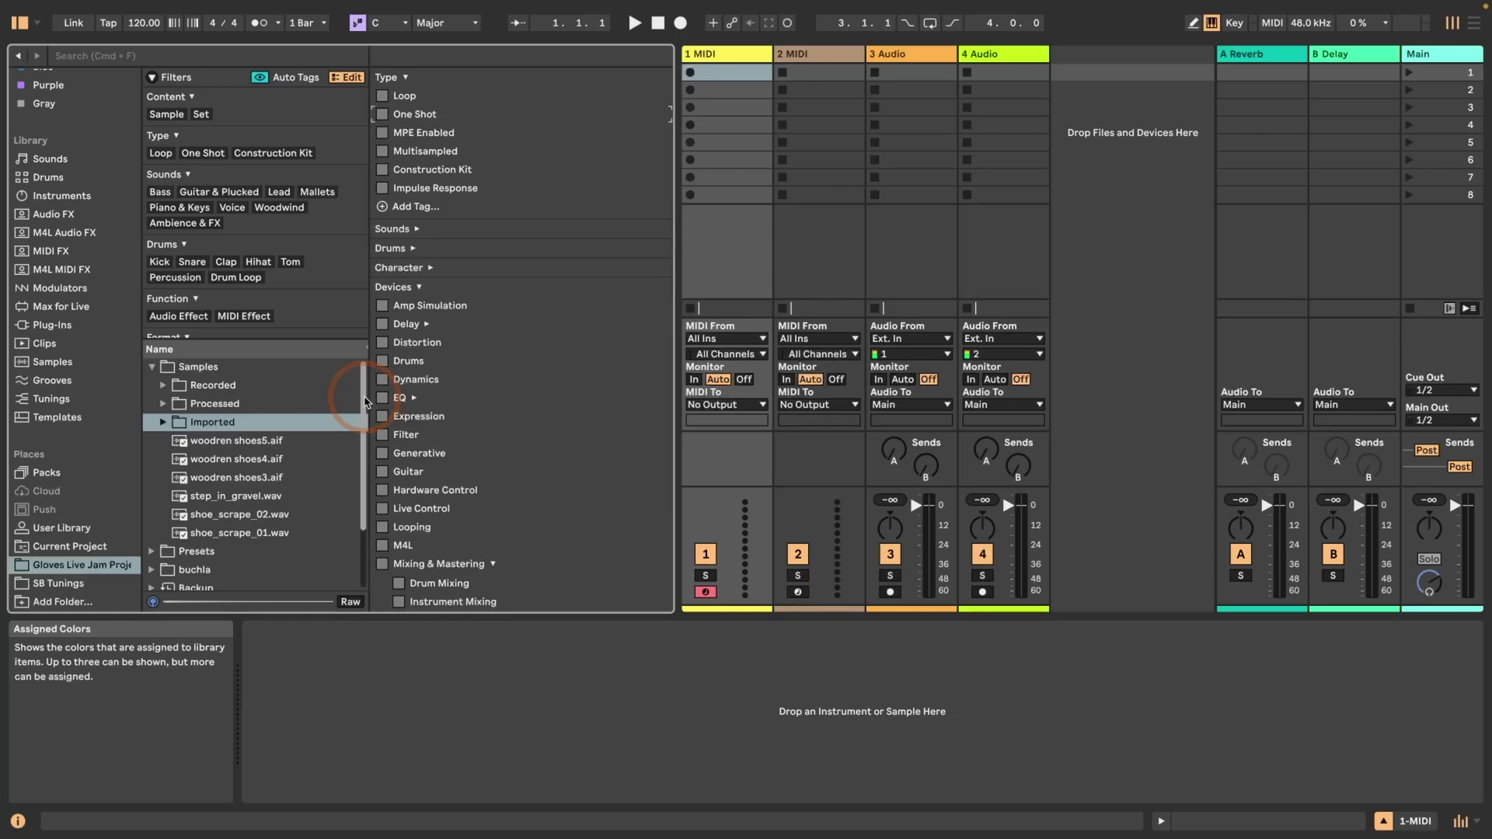
# Toggle the Delay tag open and closed, collapse and reopen Devices, leaving Delay's subtags visible
pyautogui.click(427, 325)
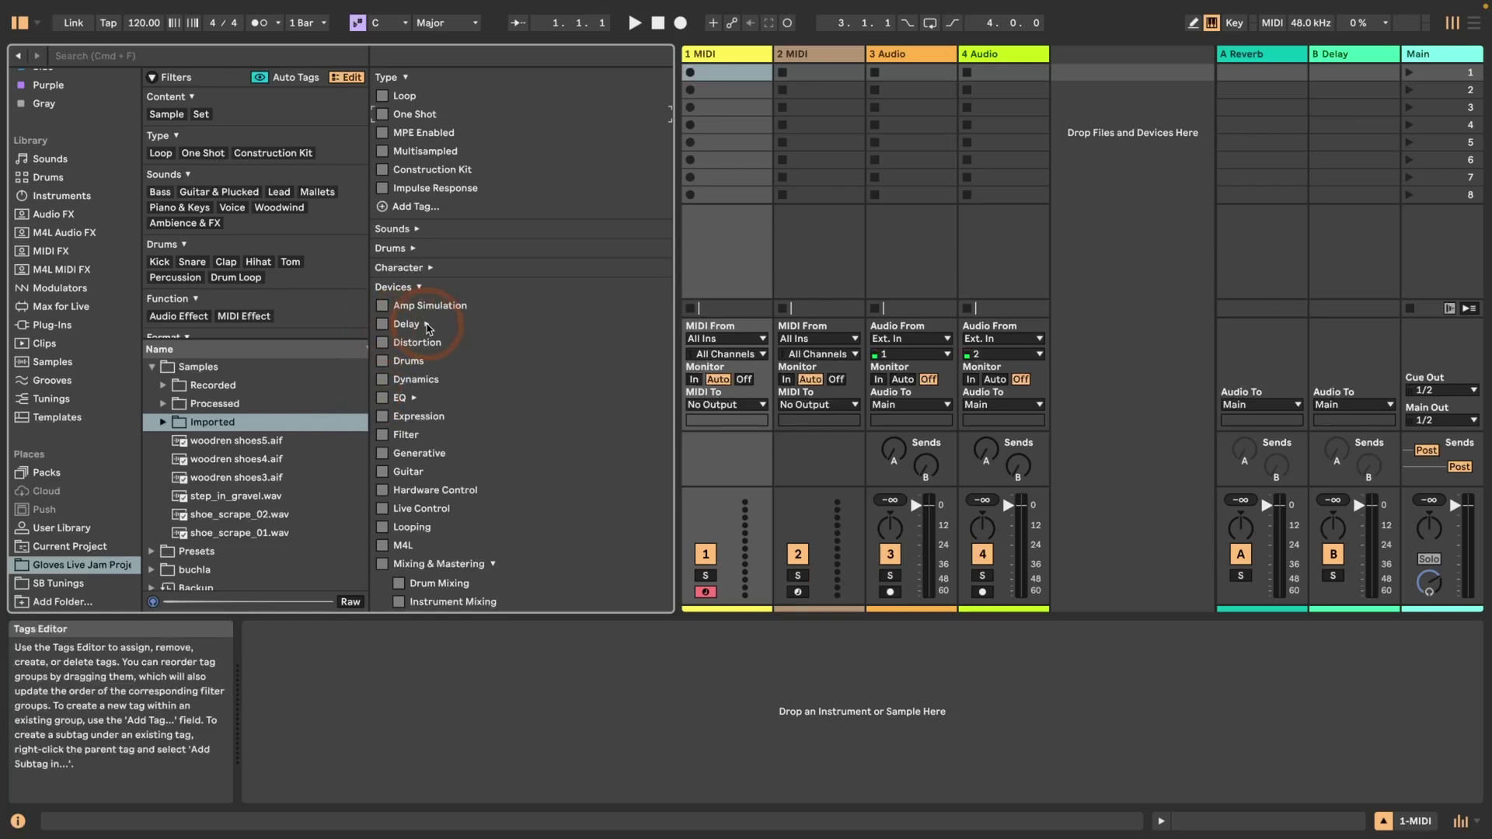
pyautogui.click(427, 325)
pyautogui.click(426, 325)
pyautogui.click(427, 325)
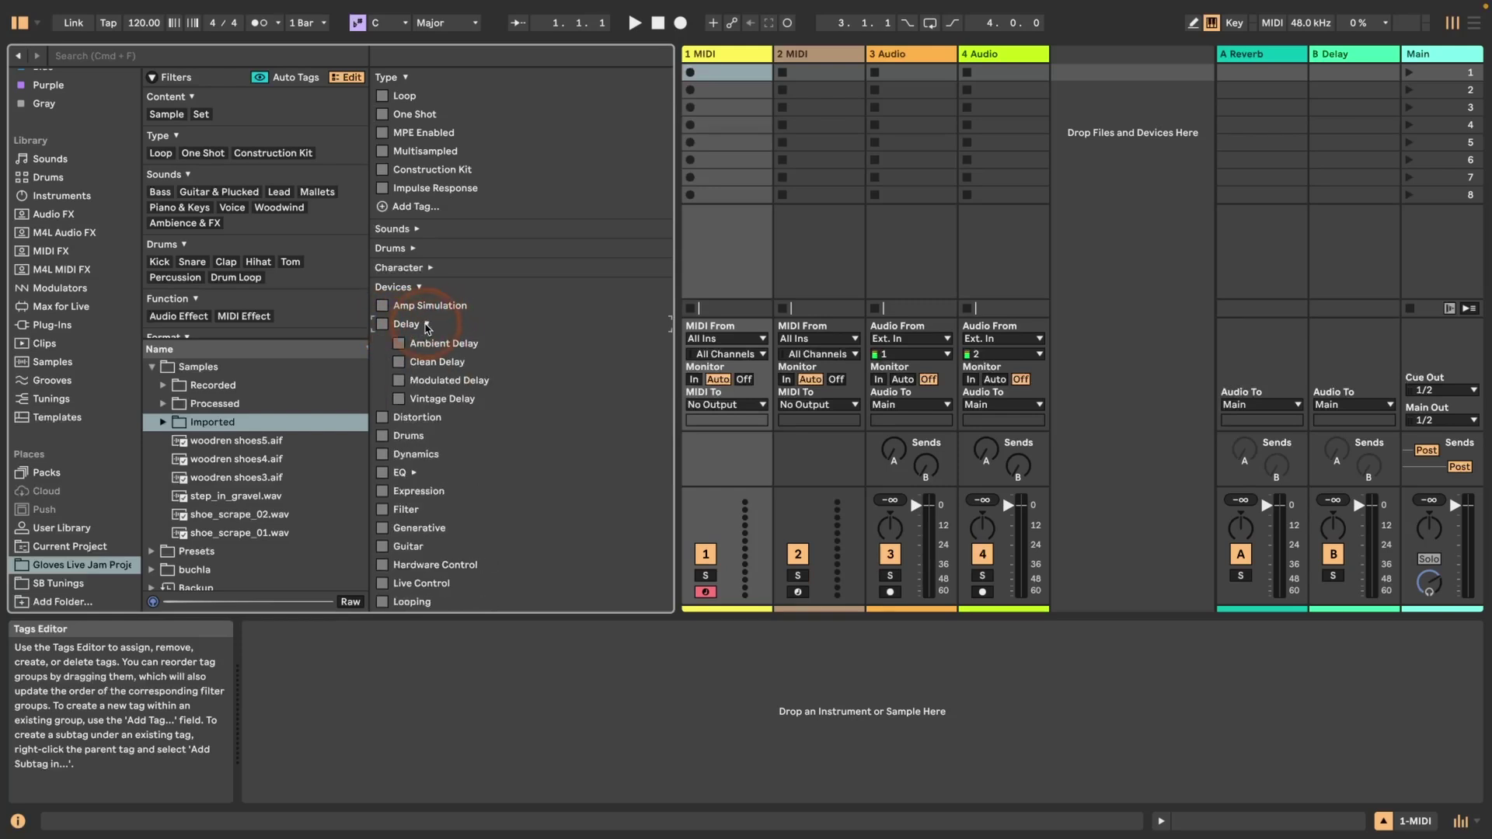
pyautogui.click(419, 288)
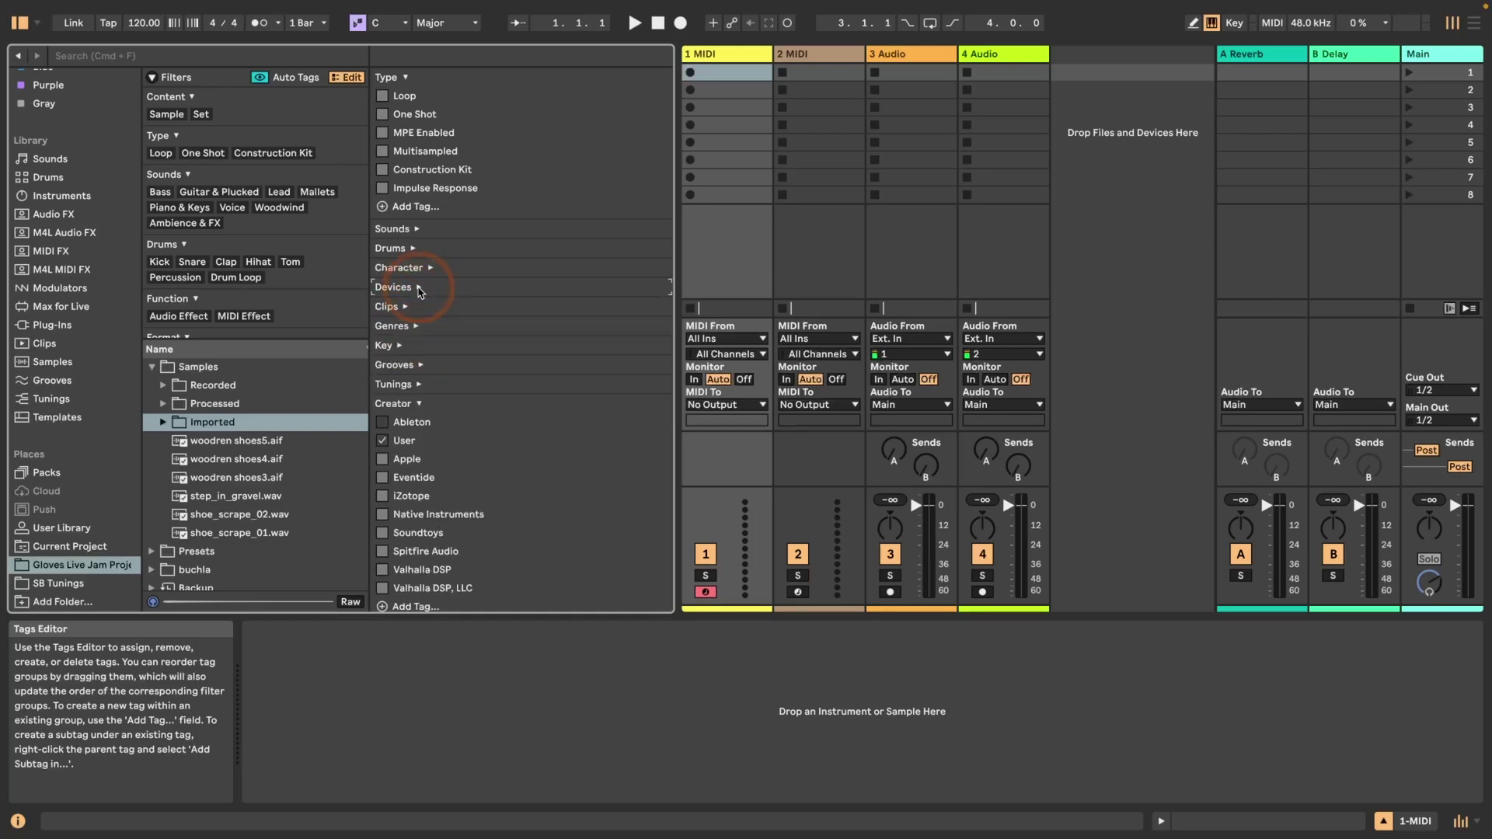
pyautogui.click(419, 289)
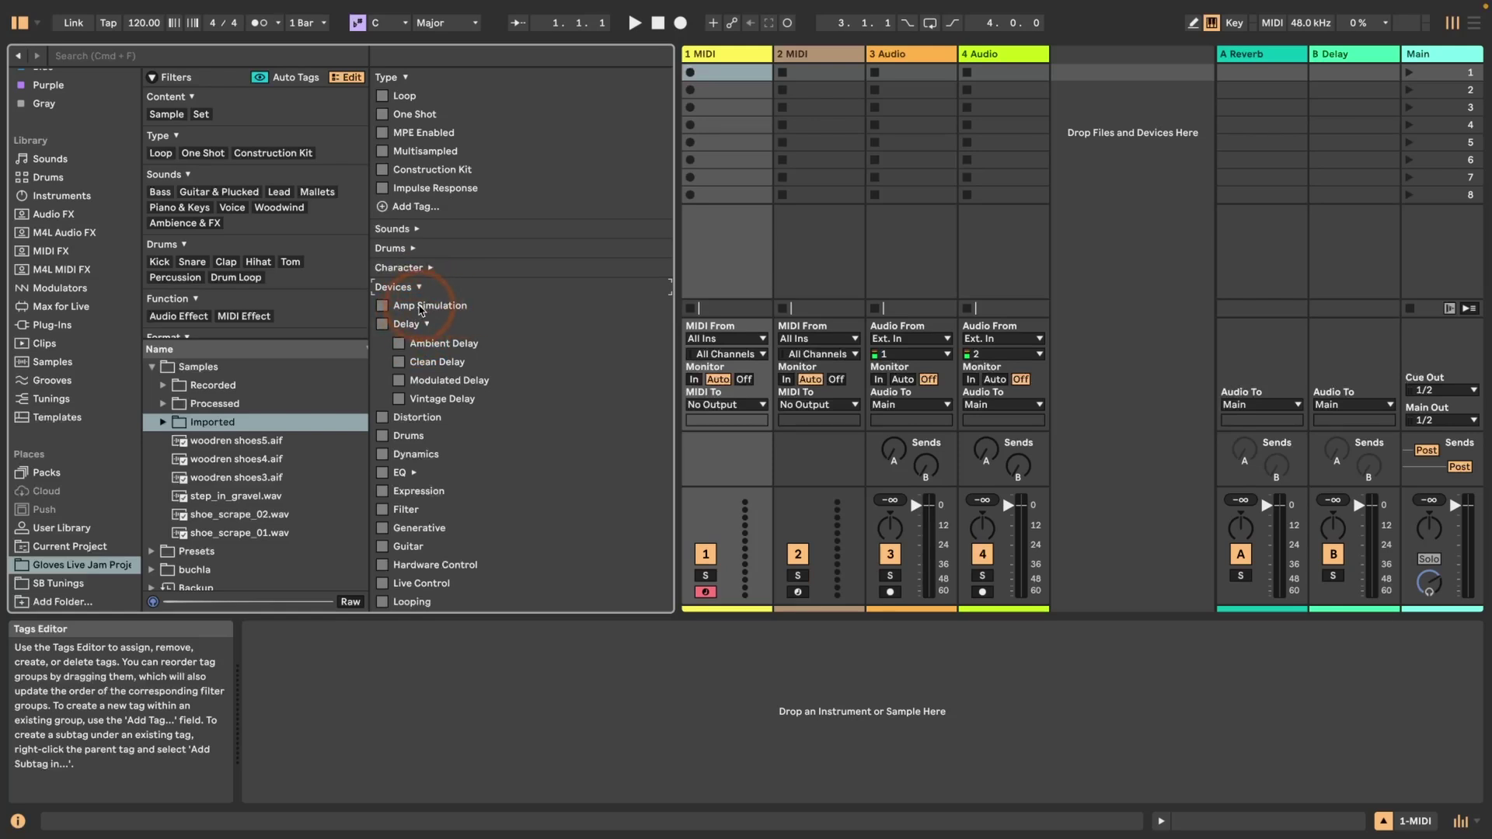
# Add a new subtag named 'Near' under Amp Simulation from its context menu
pyautogui.rightClick(419, 309)
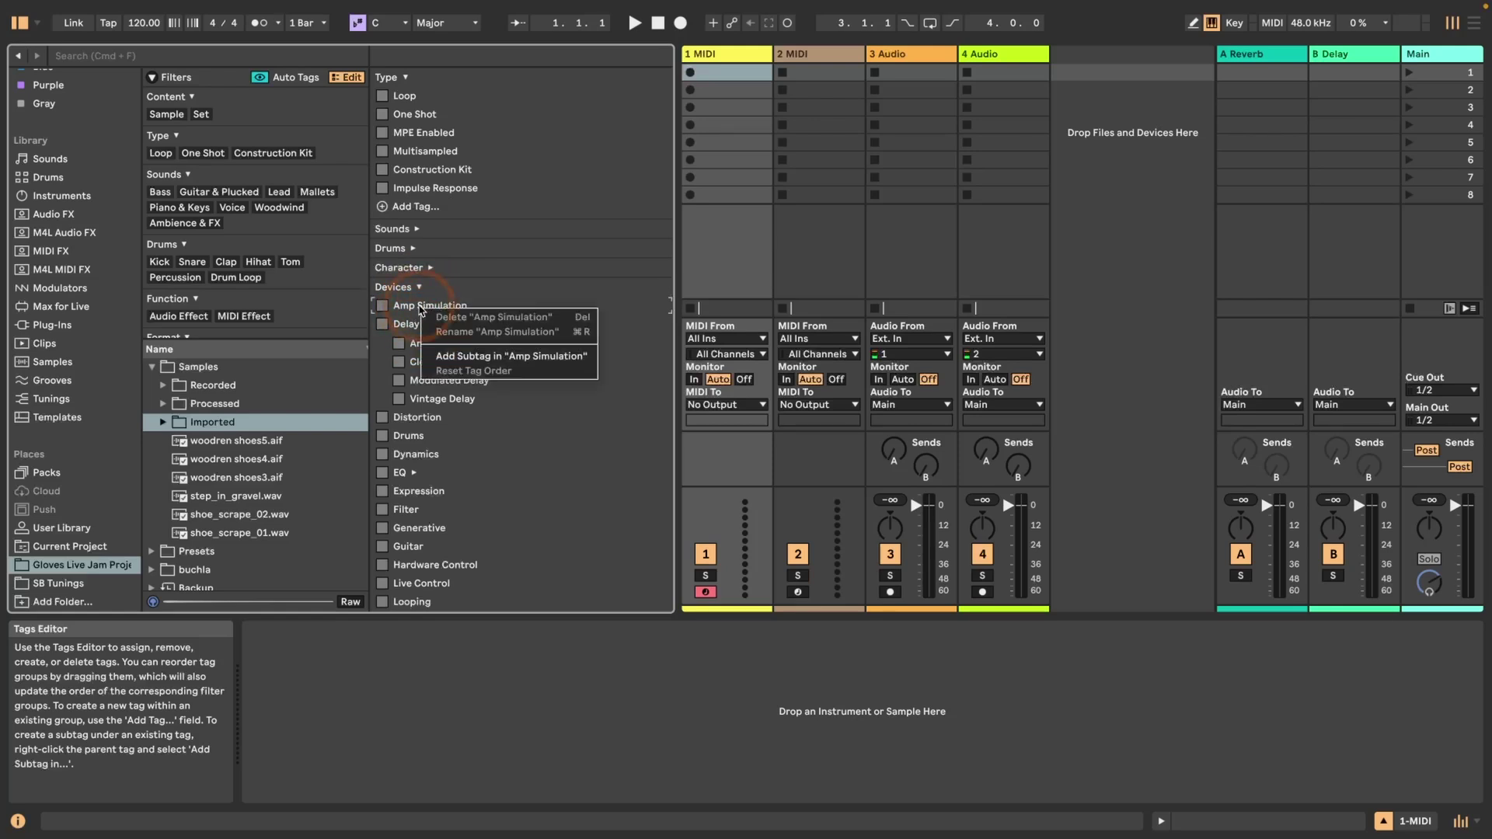
pyautogui.click(483, 357)
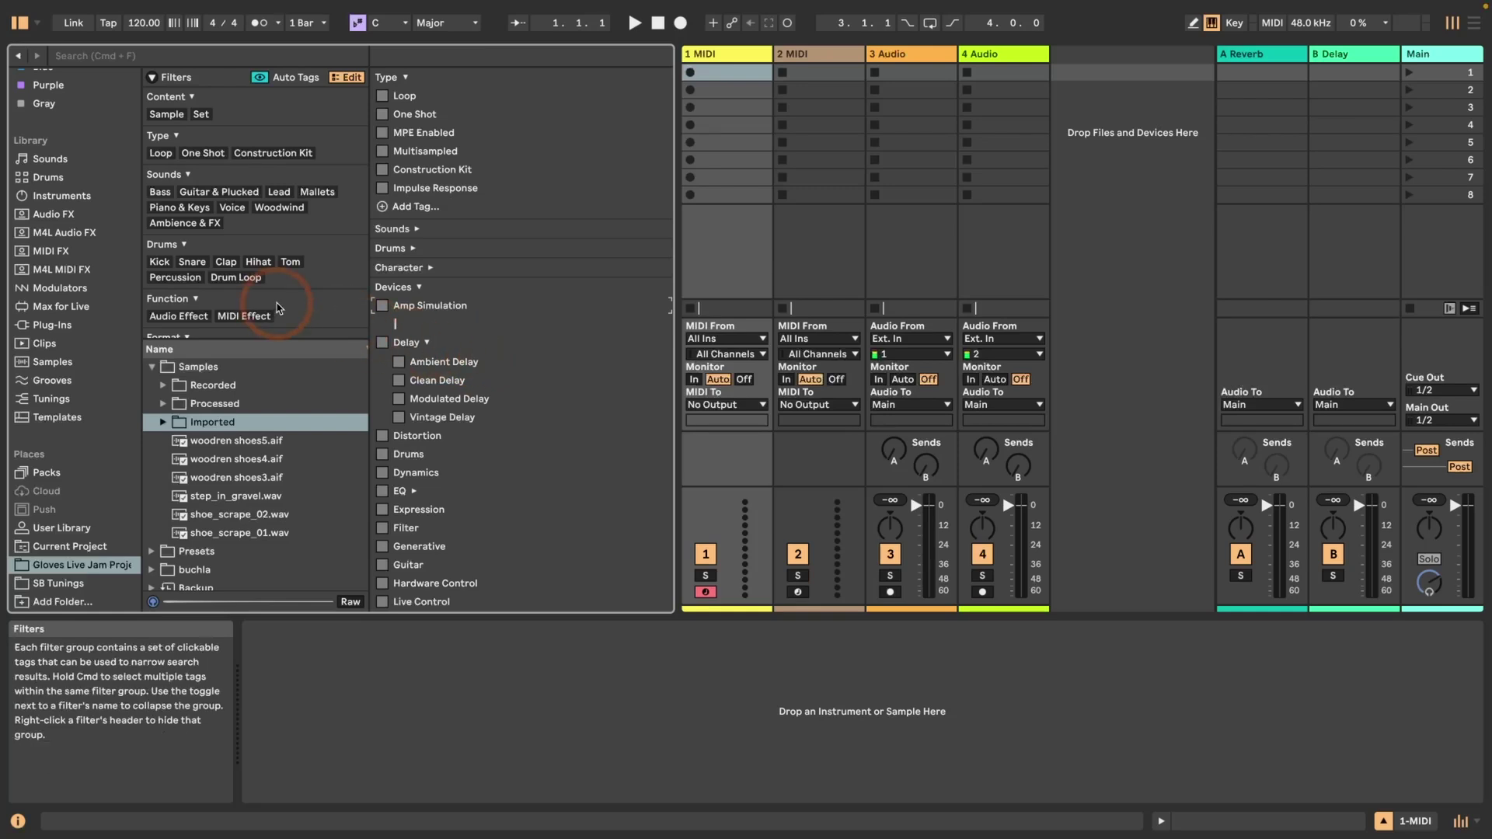
pyautogui.write('Near')
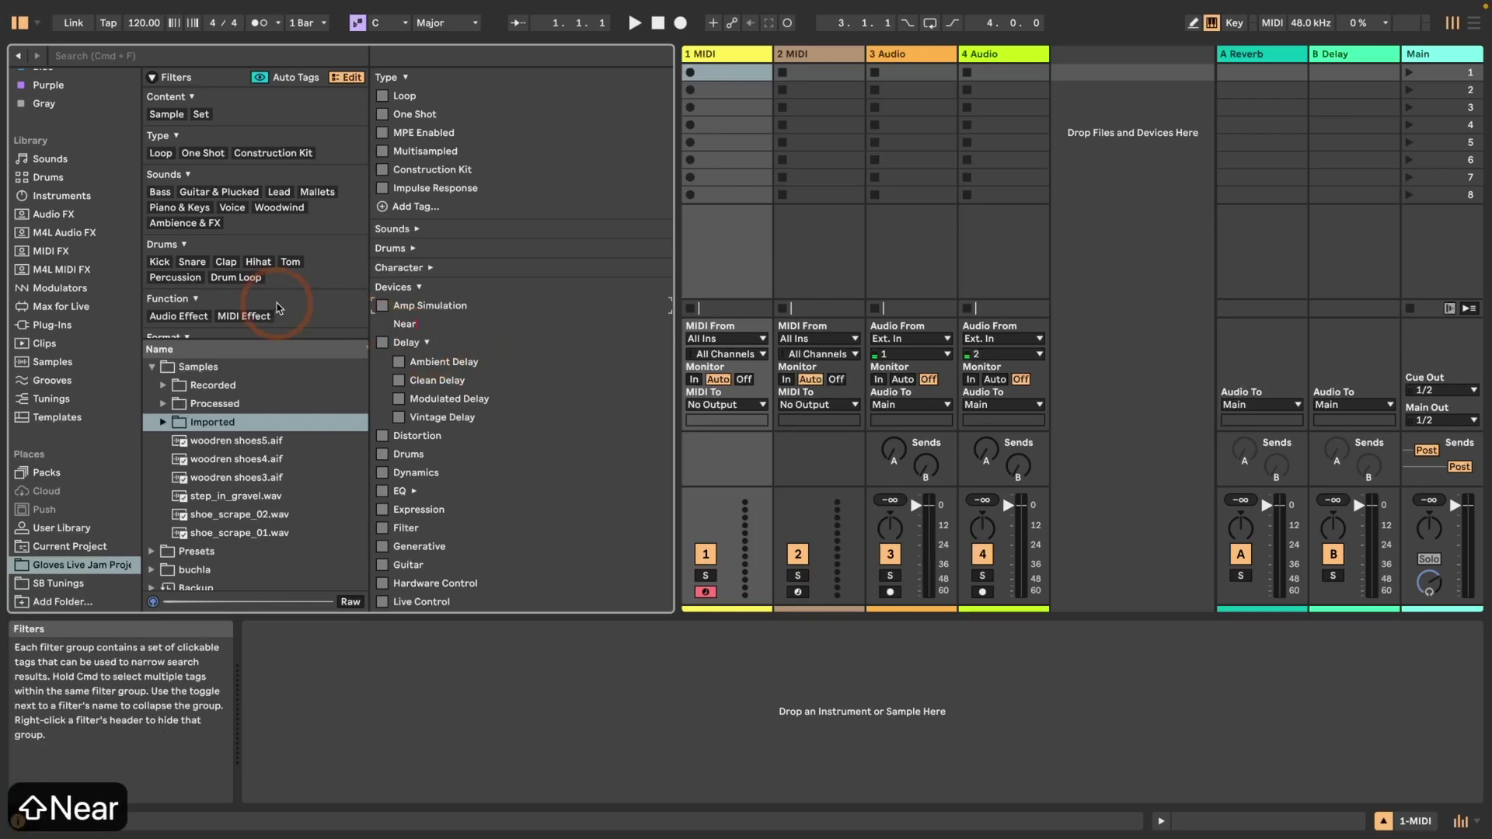
pyautogui.press('Return')
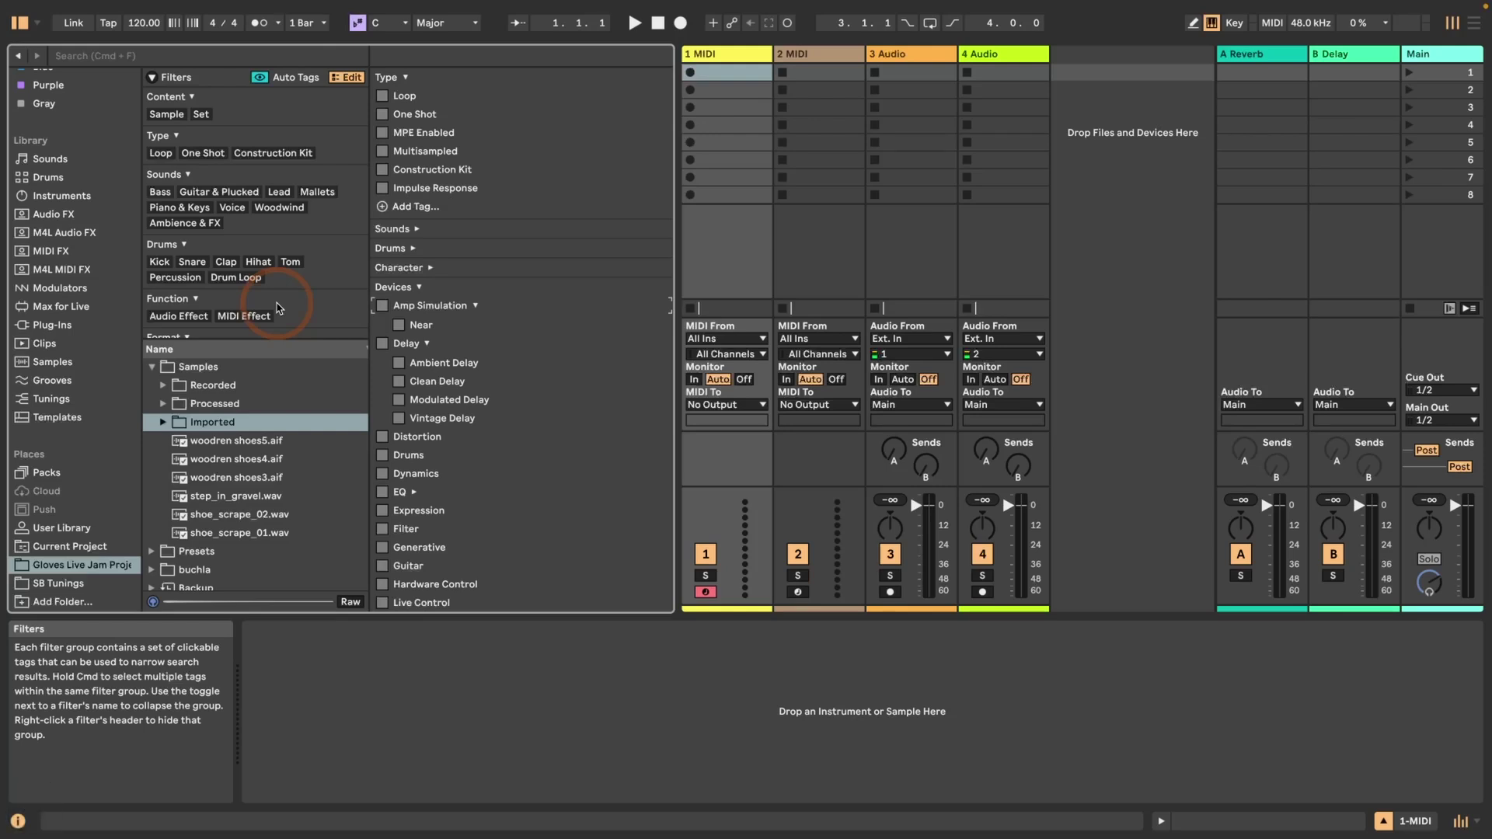
# Delete the Near subtag from Amp Simulation and confirm the deletion
pyautogui.rightClick(422, 326)
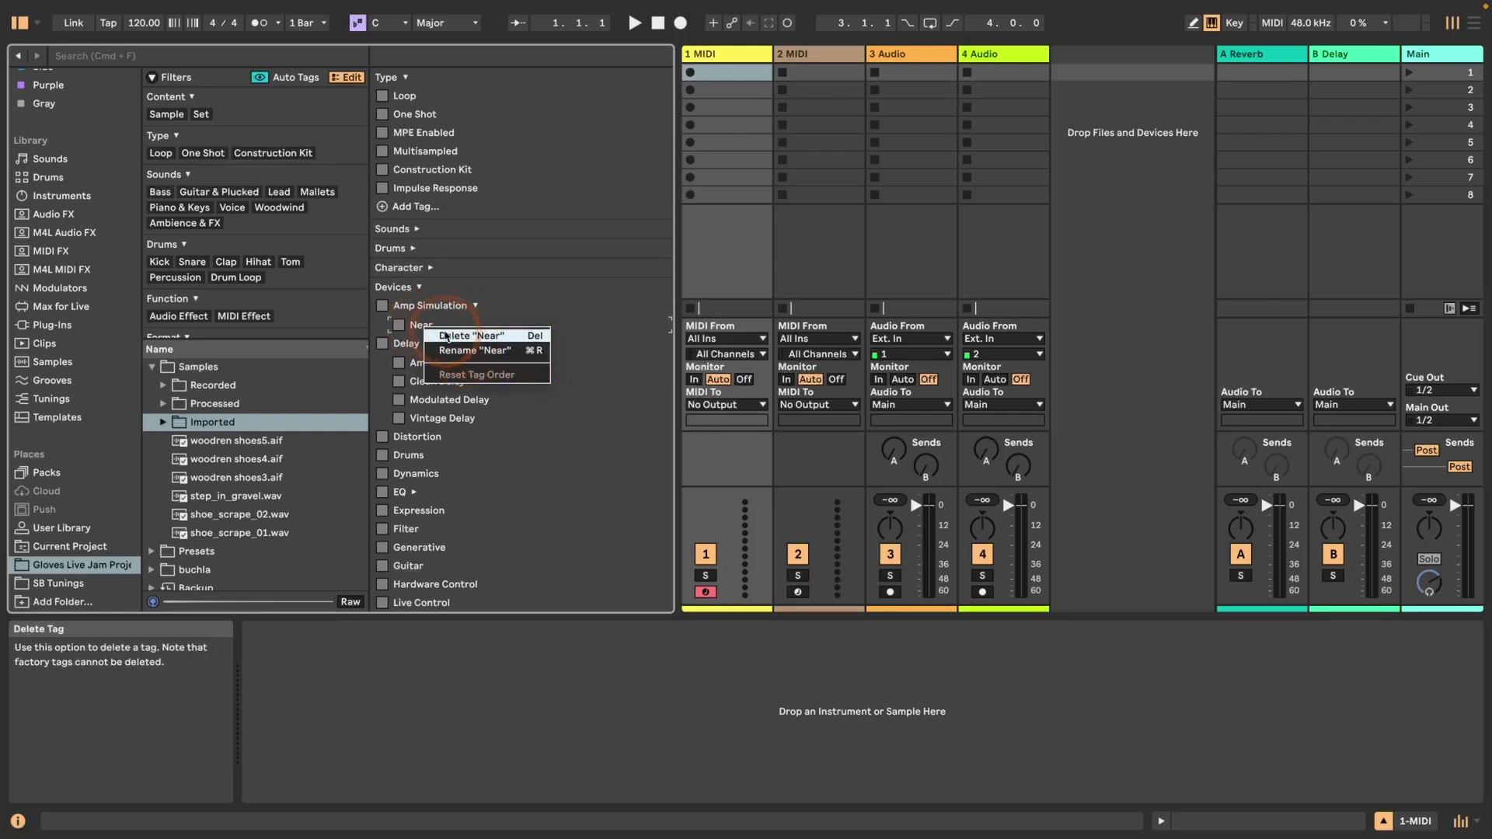
pyautogui.click(422, 327)
pyautogui.rightClick(422, 328)
pyautogui.click(422, 328)
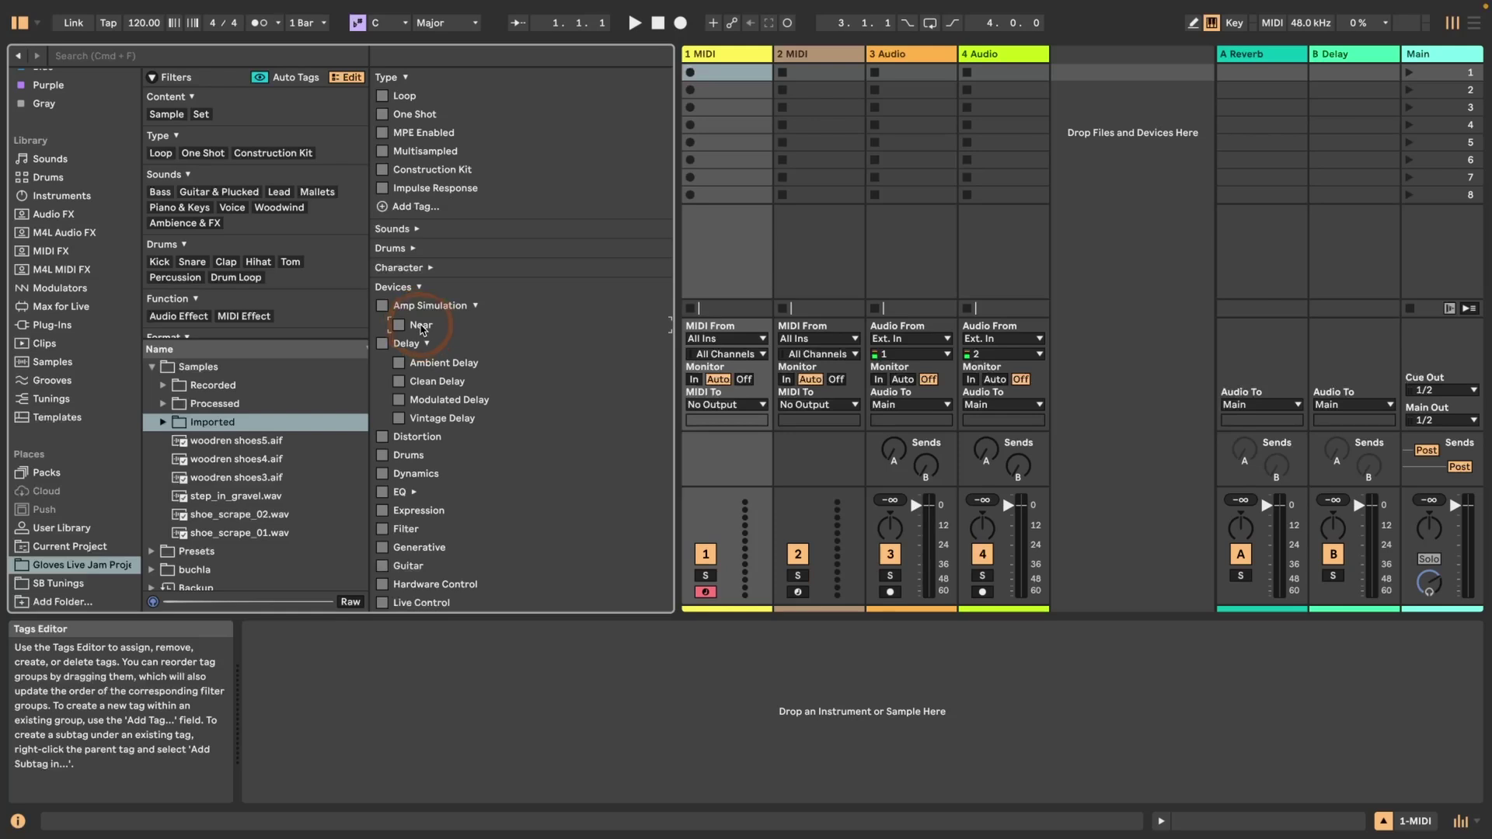
pyautogui.rightClick(422, 328)
pyautogui.click(498, 379)
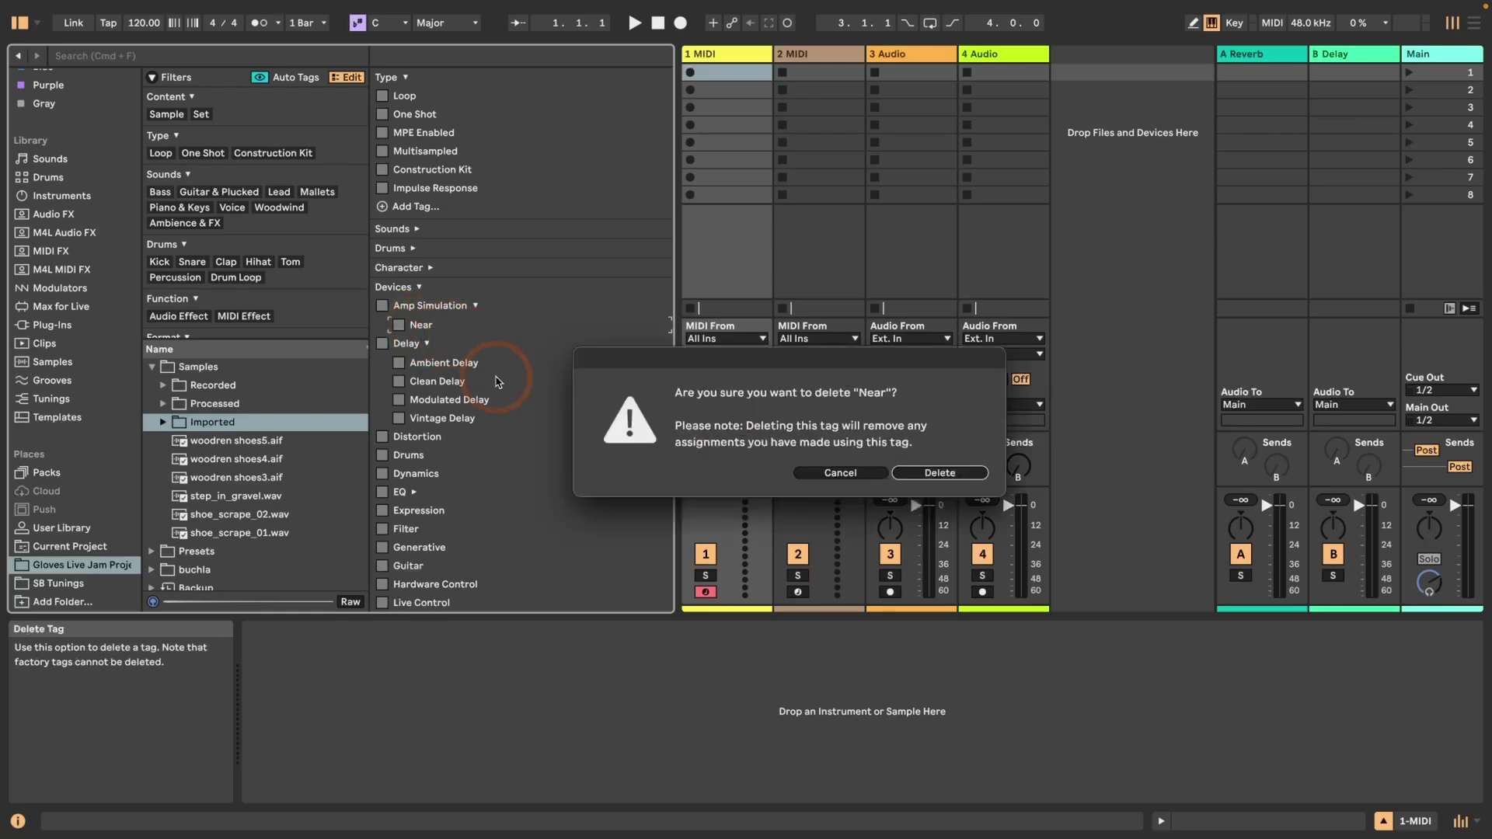
pyautogui.click(936, 473)
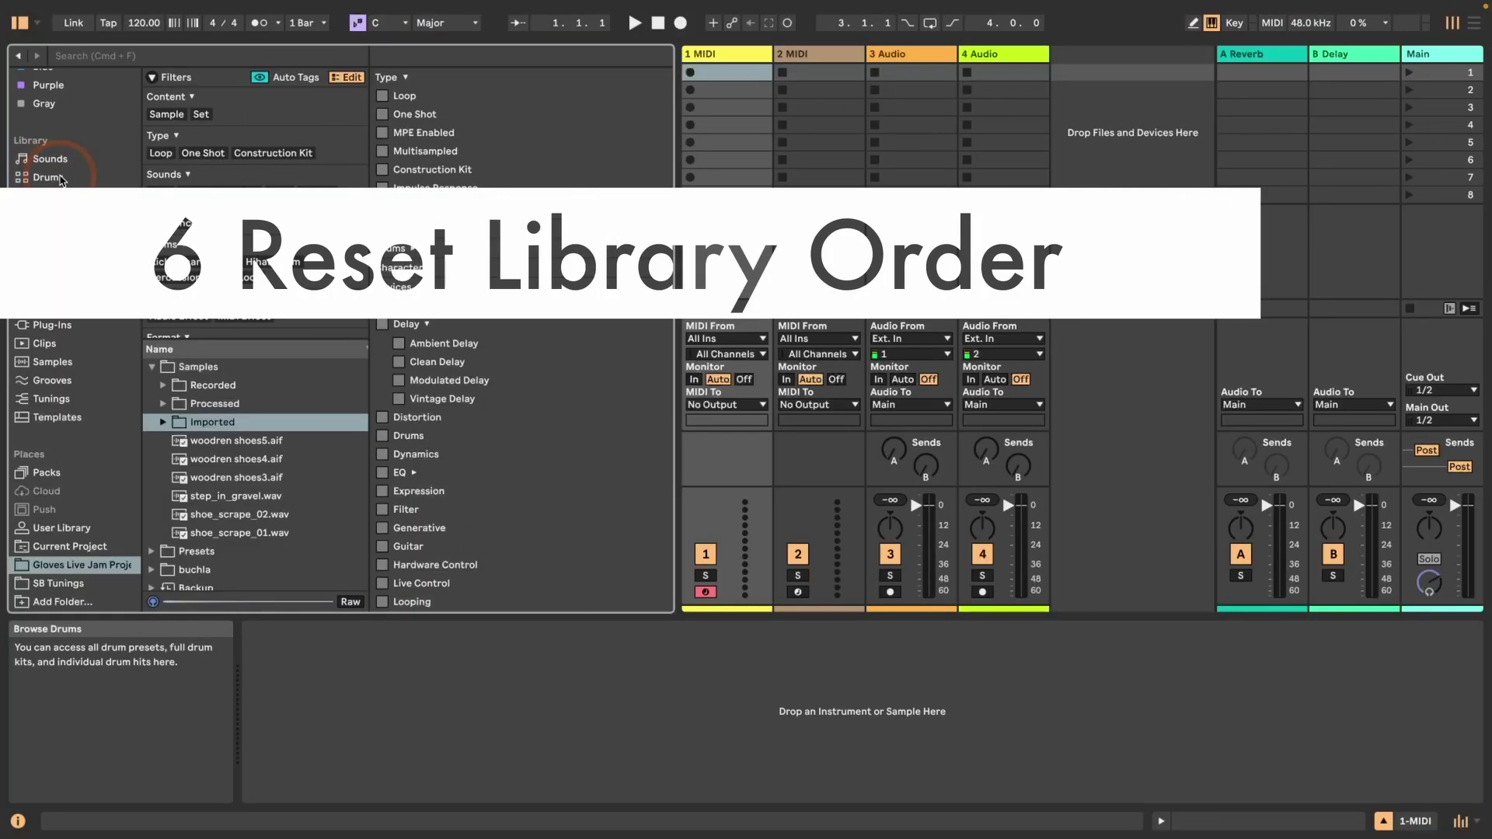
# Select Drums in the Library and drag it below Instruments and back above
pyautogui.click(62, 179)
pyautogui.moveTo(50, 210); pyautogui.dragTo(52, 205)
pyautogui.scroll(3, 48, 233)
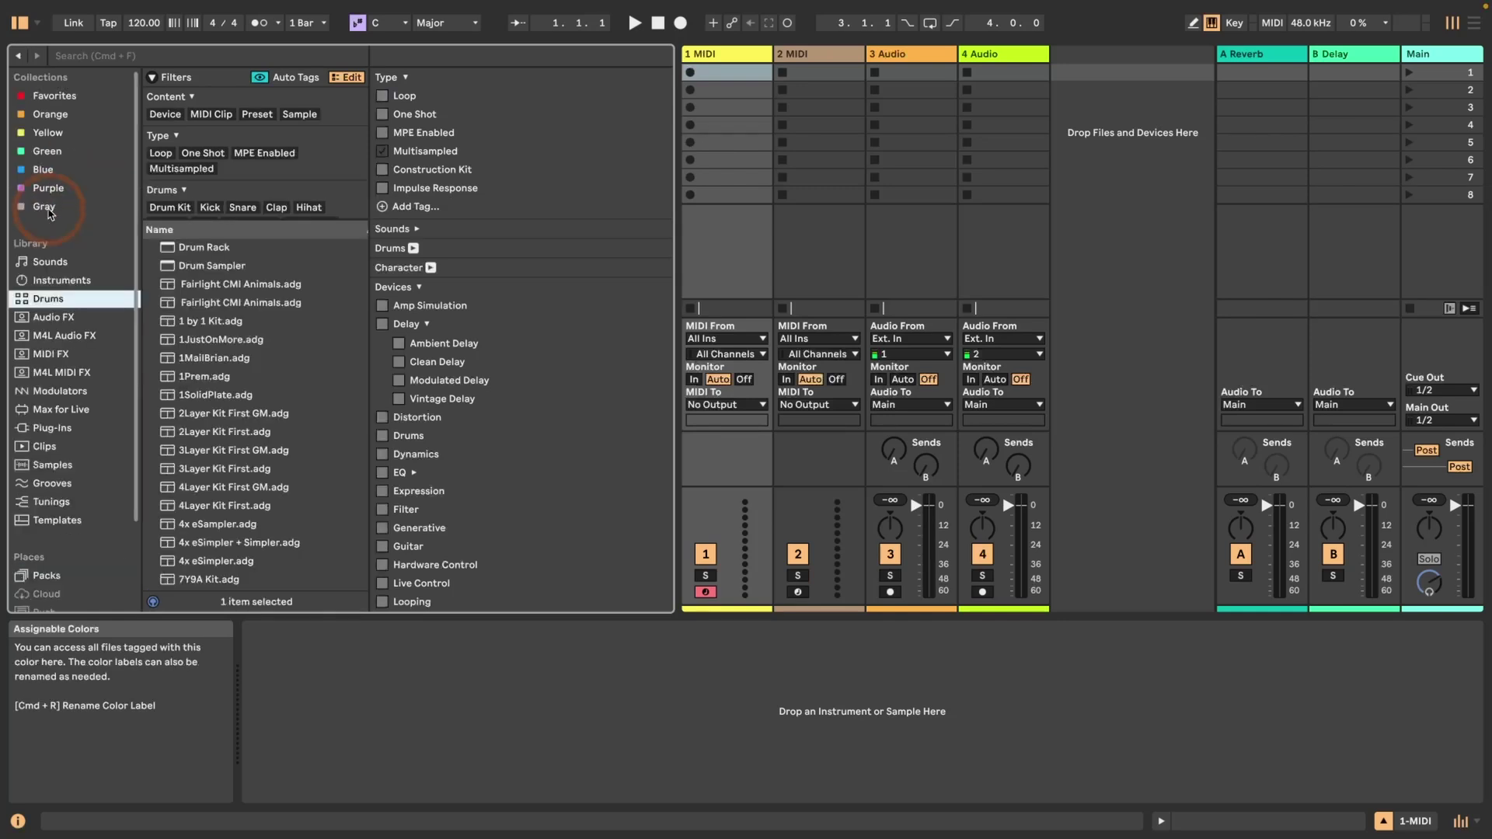
pyautogui.moveTo(45, 299); pyautogui.dragTo(115, 278)
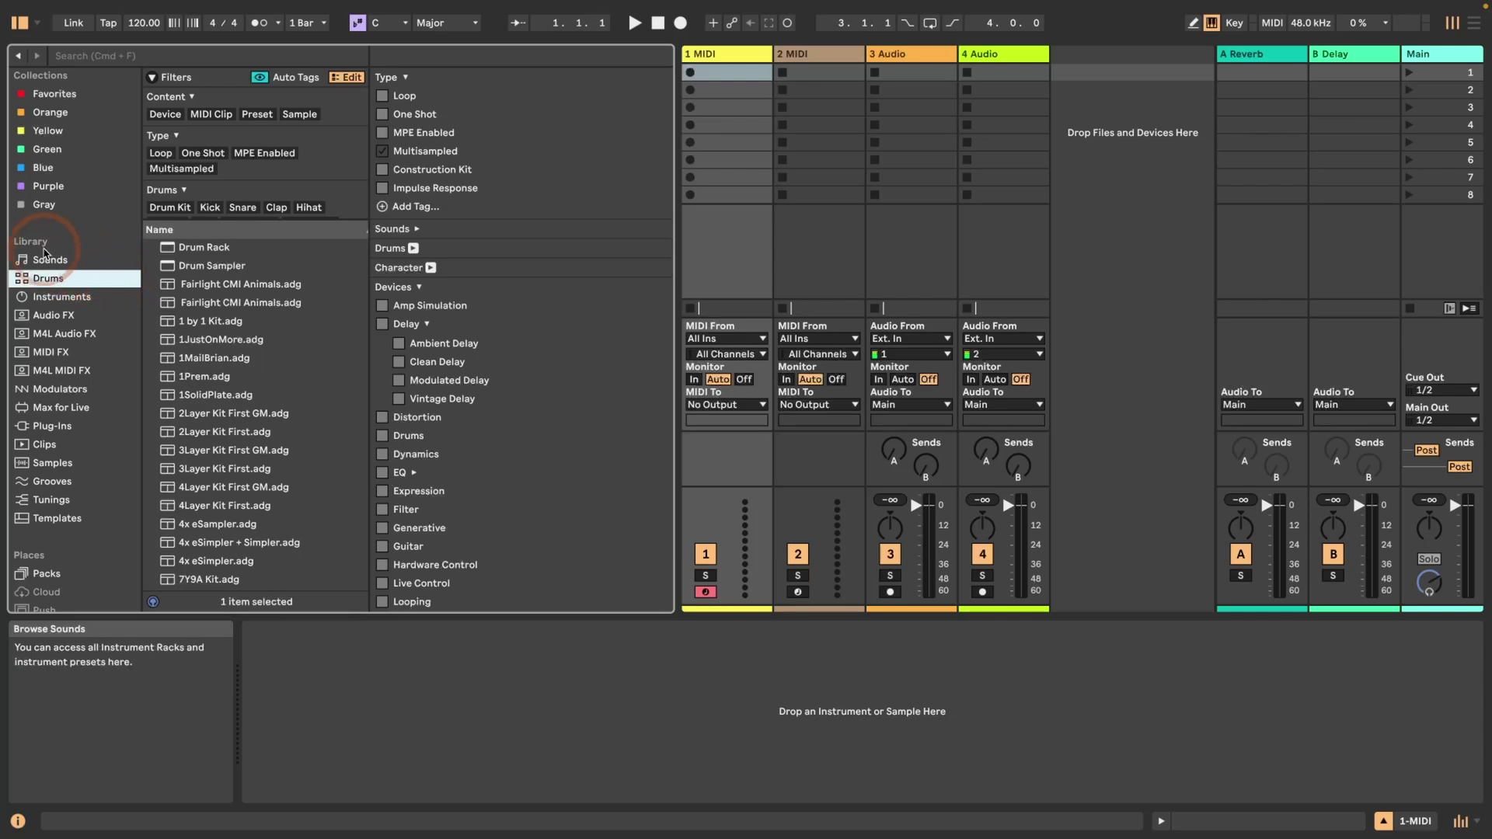
# Reset the Library label list to its default order
pyautogui.moveTo(41, 253)
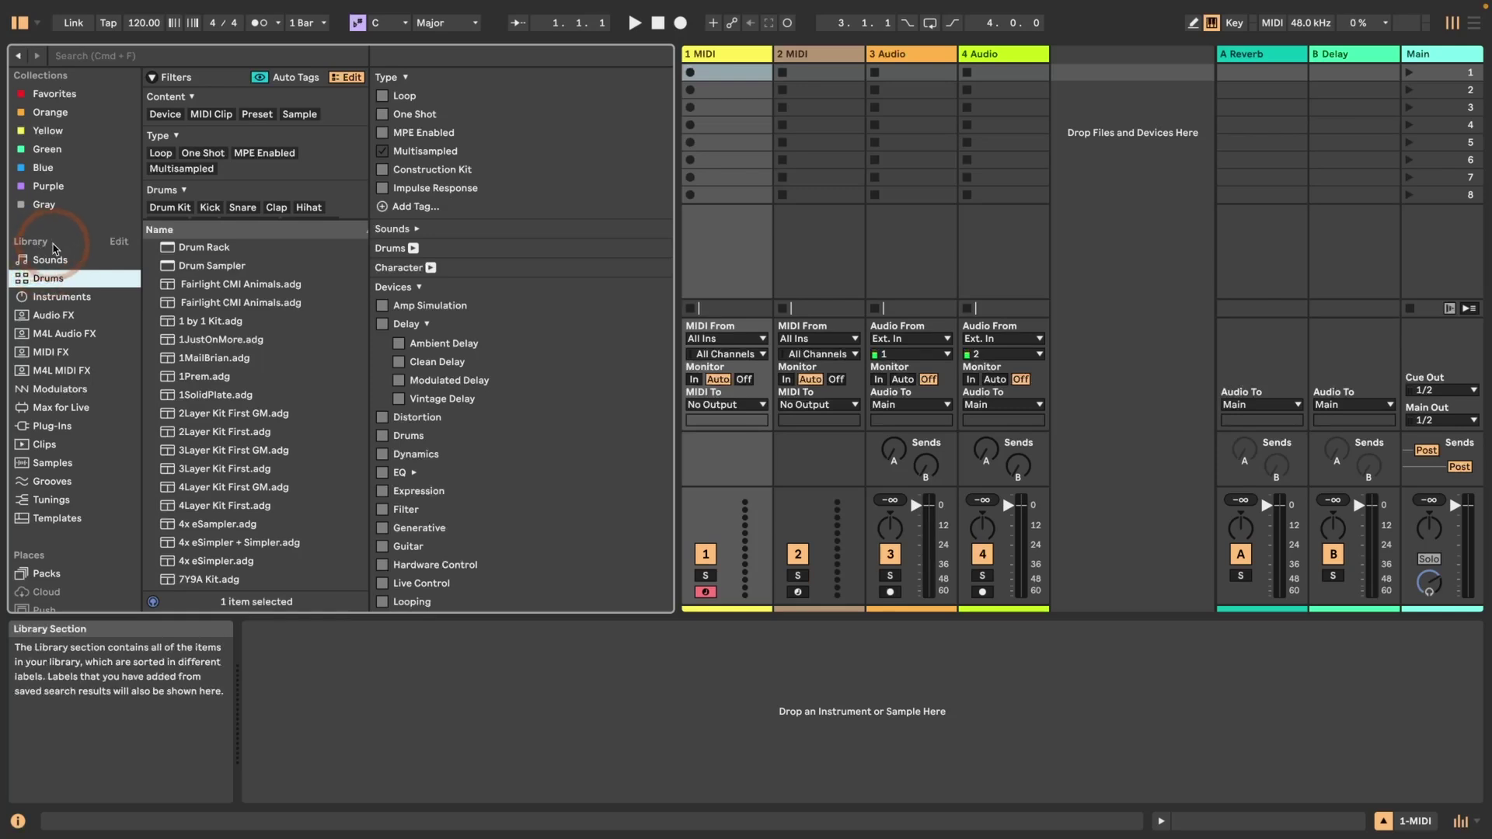
pyautogui.click(46, 246)
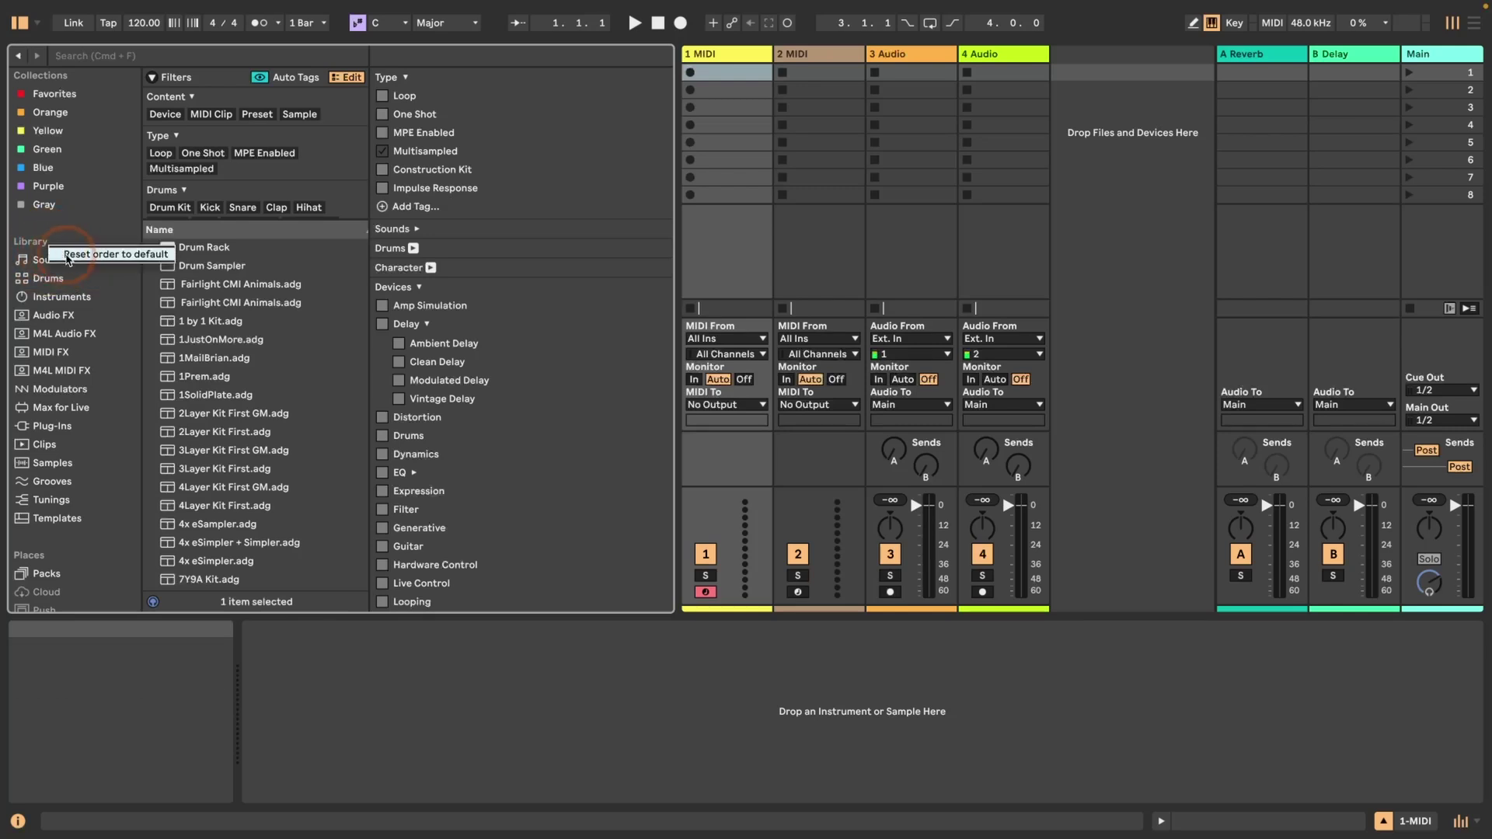
pyautogui.click(66, 255)
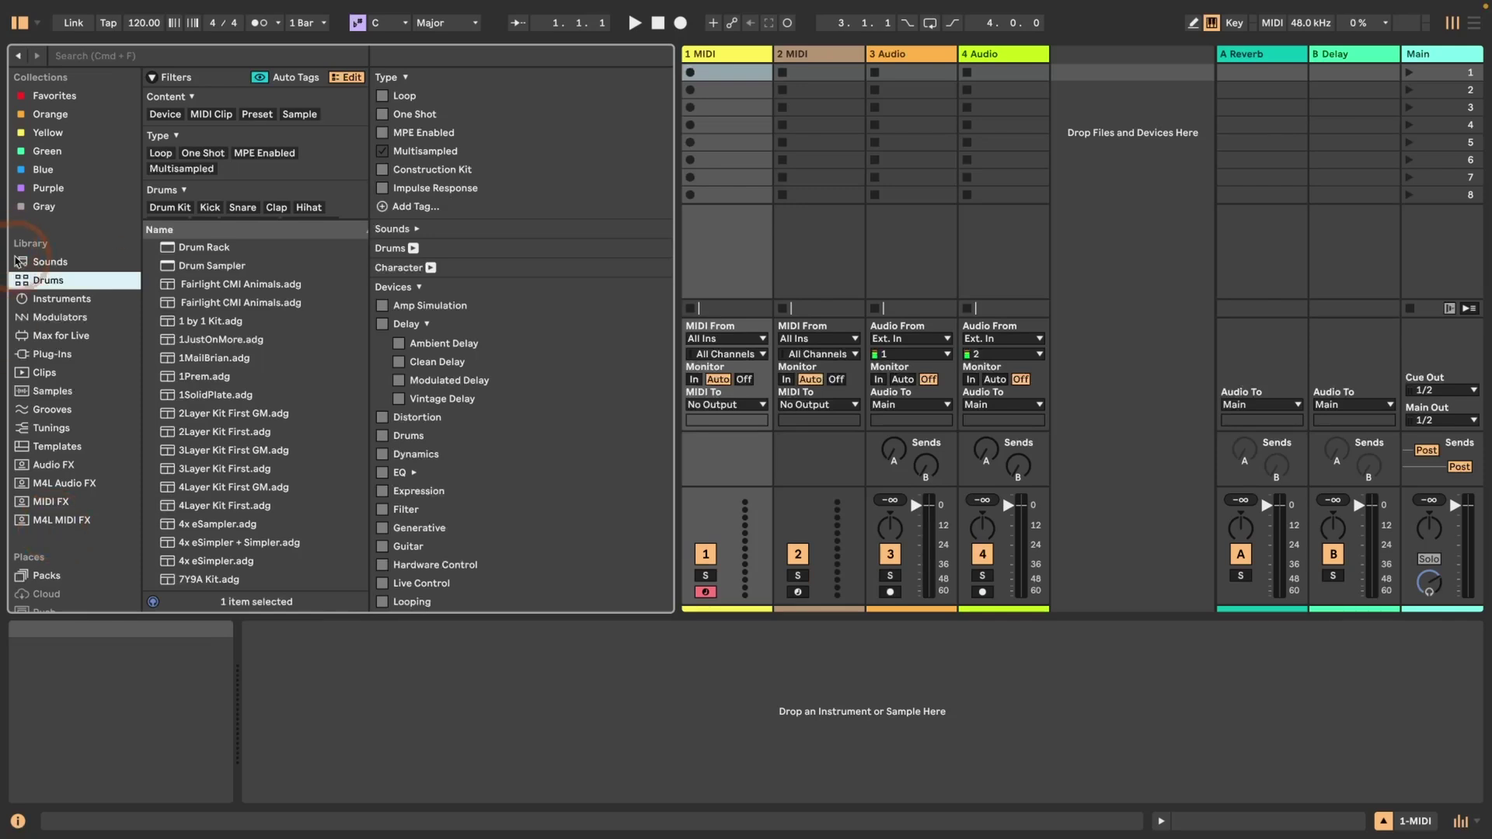
# Browse Instruments, enlarge the file list, and select the Bass Code preset
pyautogui.click(62, 299)
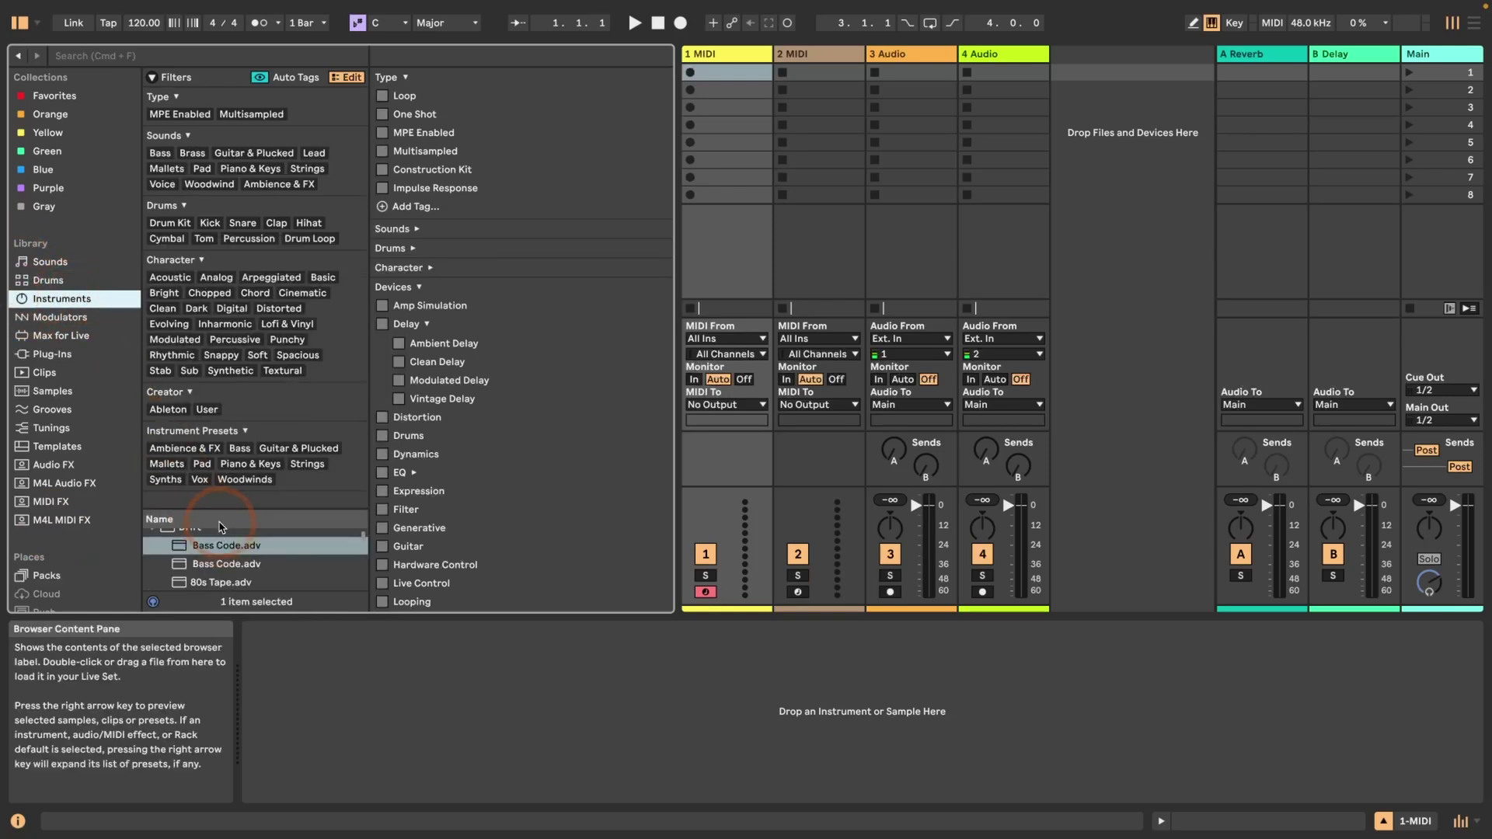
pyautogui.moveTo(192, 510); pyautogui.dragTo(196, 257)
pyautogui.scroll(2, 233, 350)
pyautogui.click(237, 363)
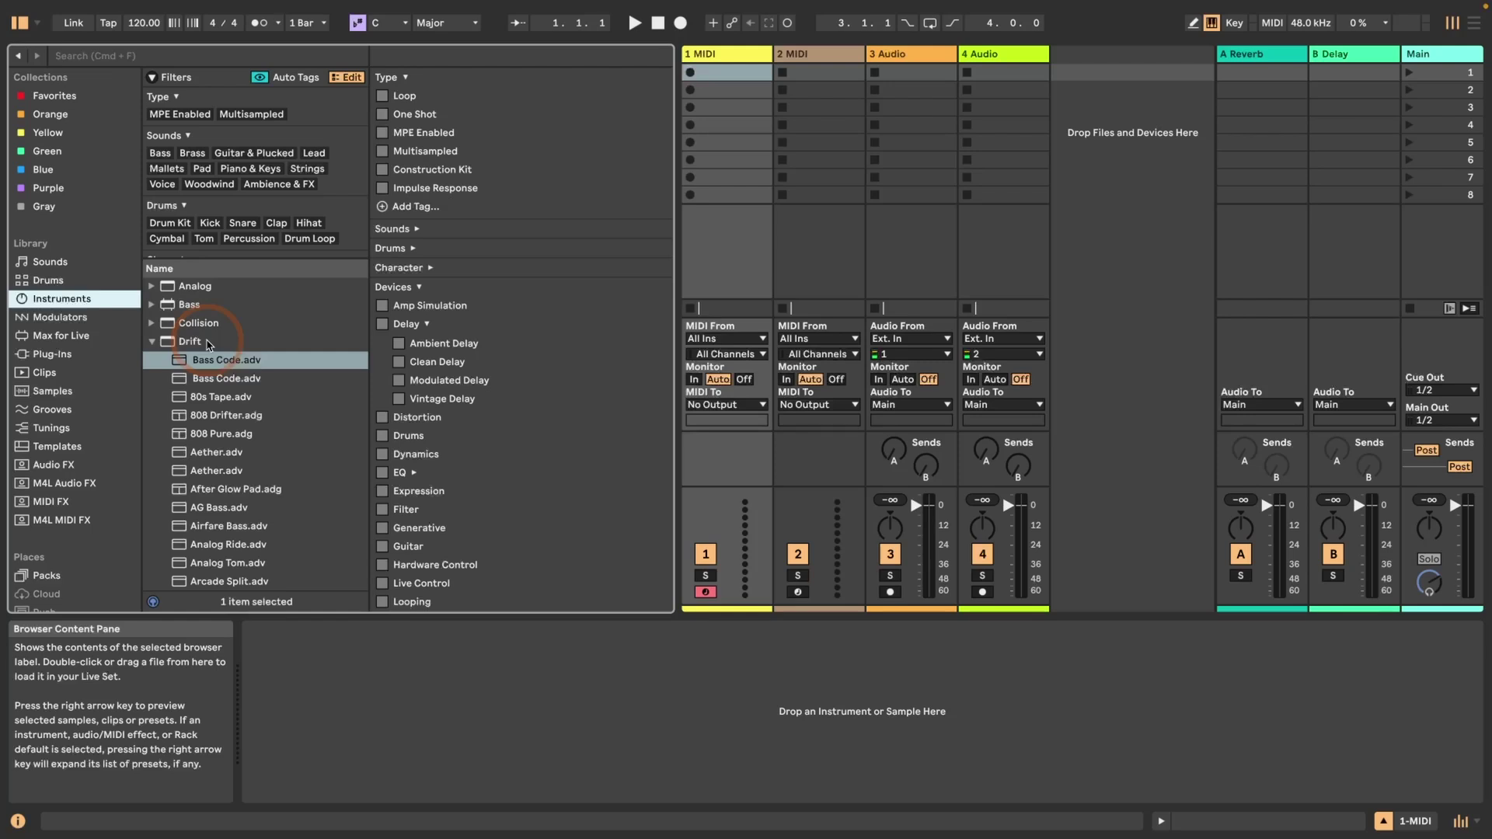
# Add the Content filter group, filter to Preset, then clear all filters
pyautogui.rightClick(185, 77)
pyautogui.click(224, 88)
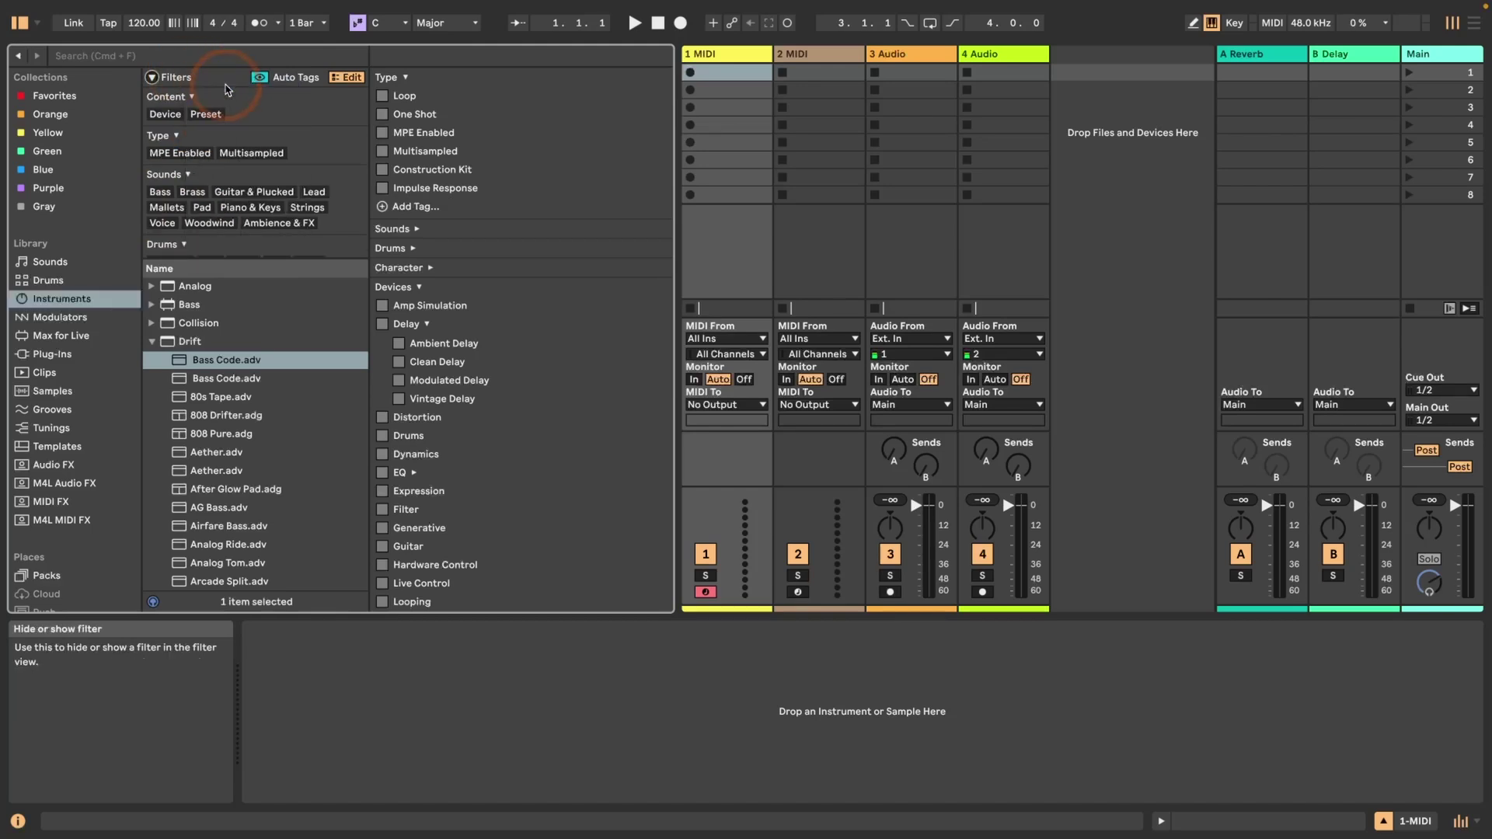
pyautogui.click(206, 115)
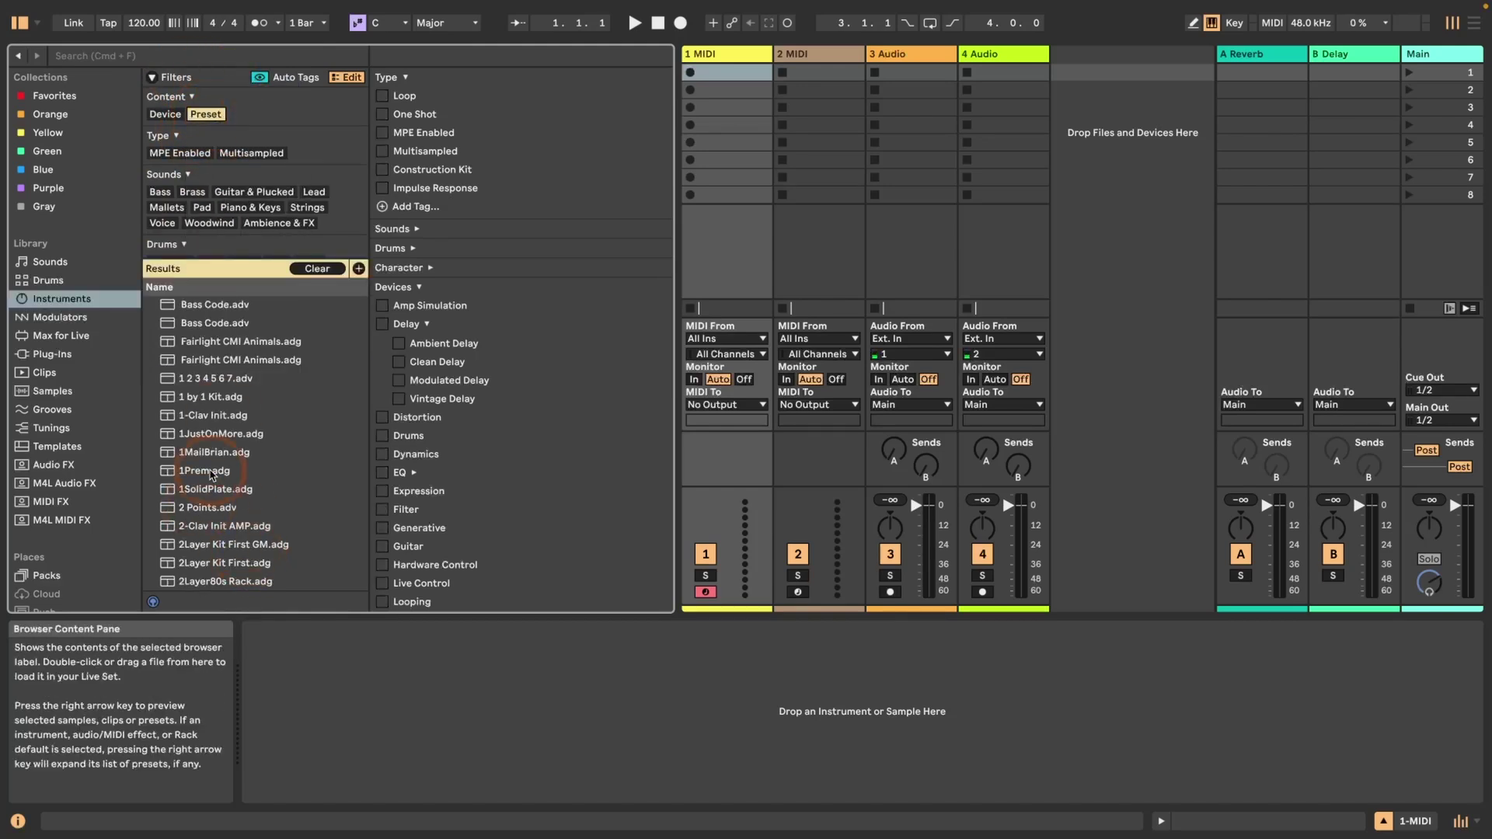
pyautogui.scroll(-6, 216, 342)
pyautogui.scroll(5, 216, 342)
pyautogui.scroll(3, 217, 343)
pyautogui.click(315, 269)
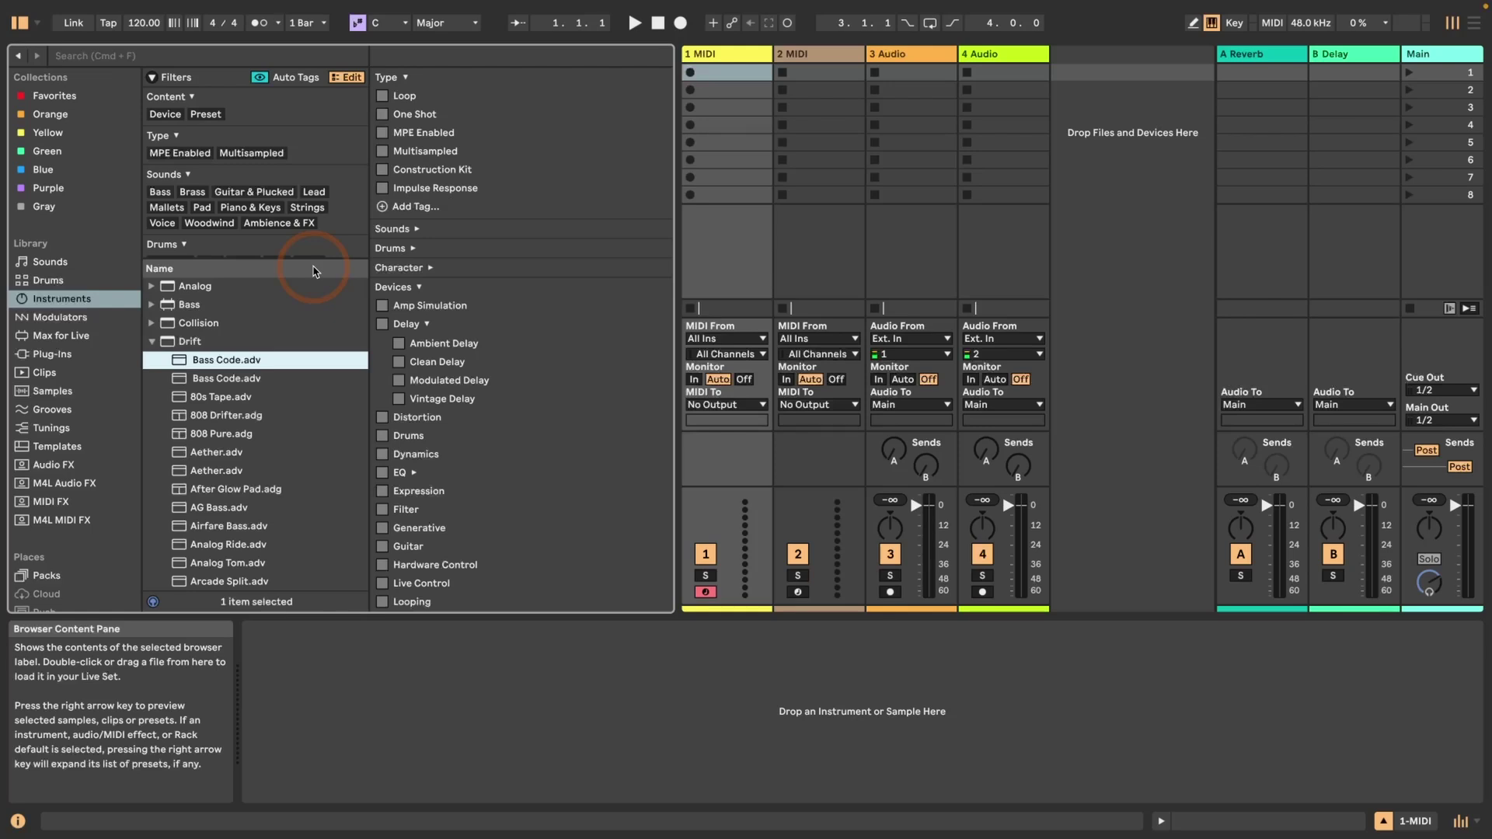
# Open the Drums library and filter it to Drum Clip (.alc) files
pyautogui.click(49, 280)
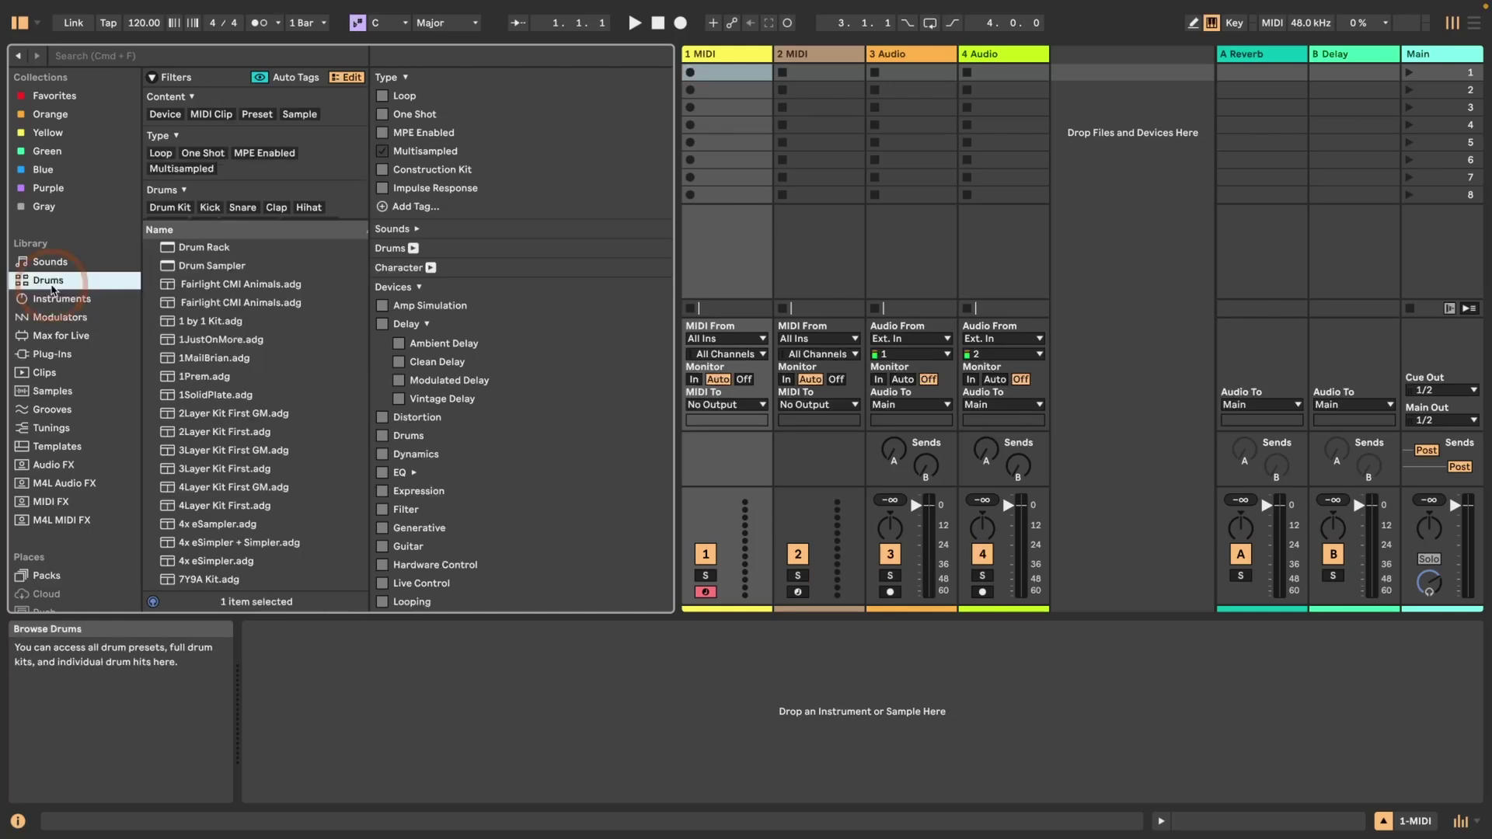
pyautogui.scroll(-1, 212, 126)
pyautogui.scroll(-5, 211, 126)
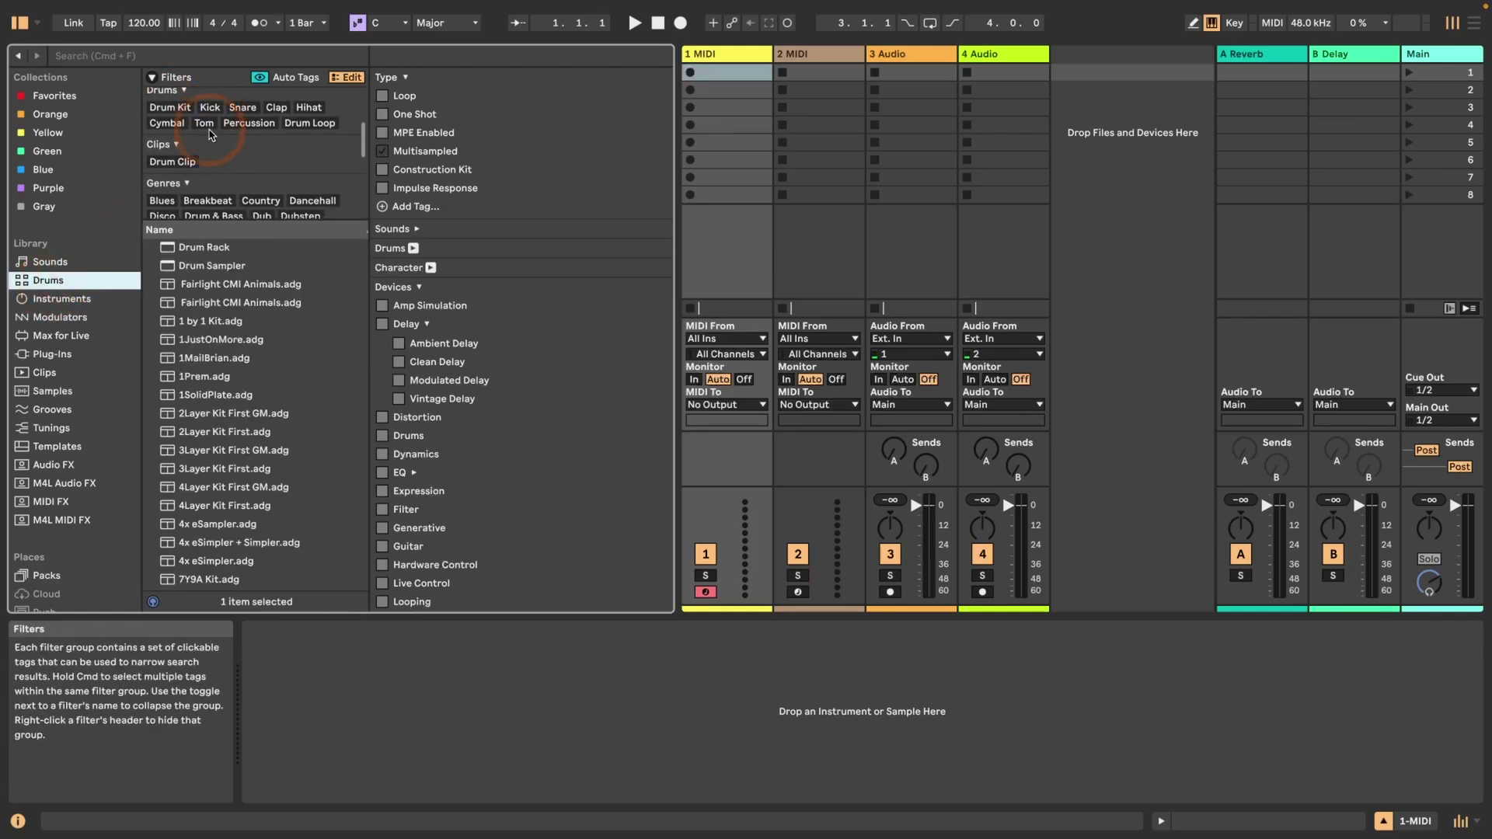
pyautogui.click(172, 162)
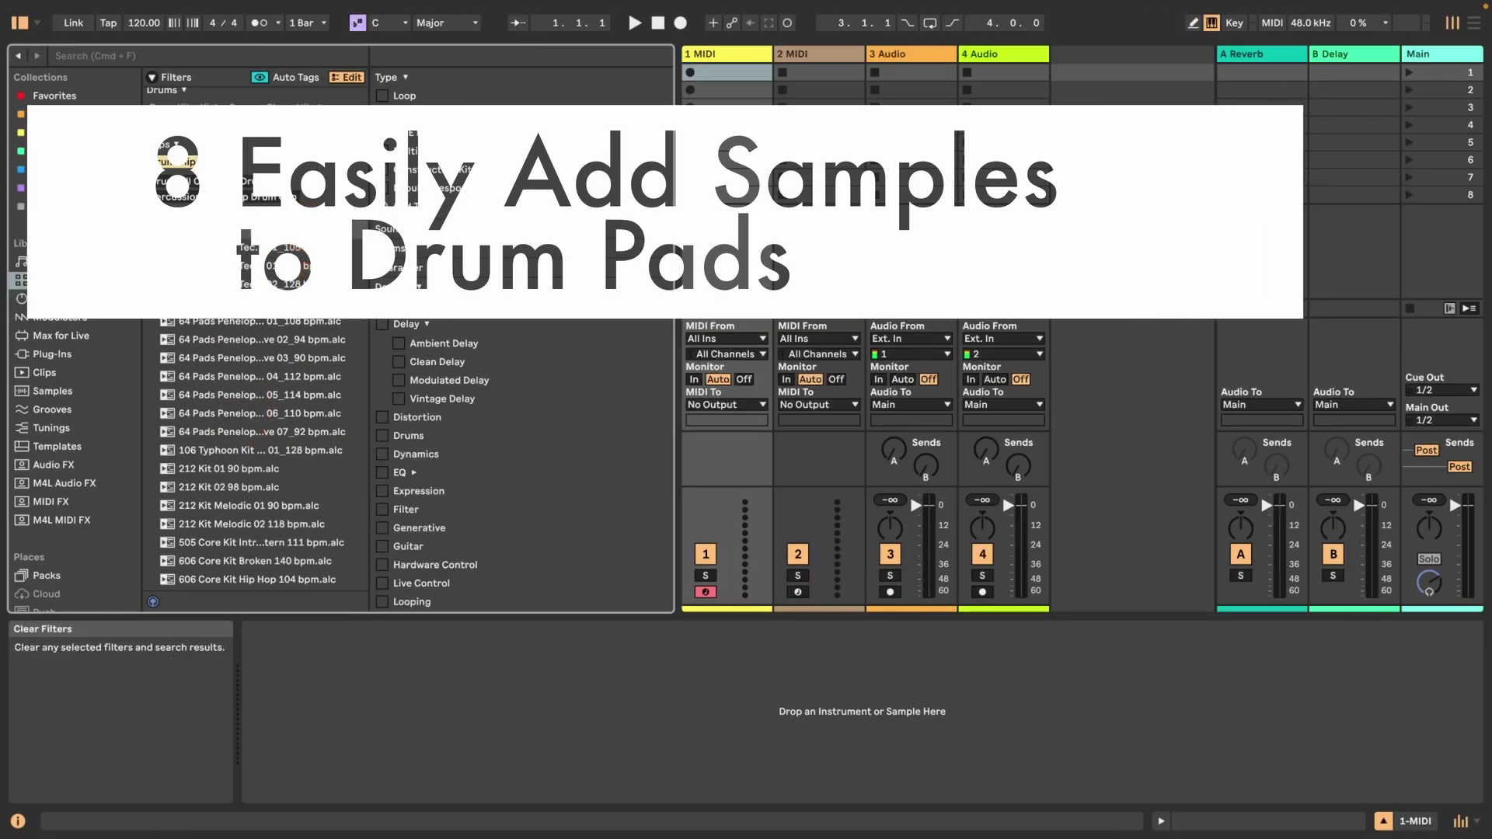
# Clear the clip filter, turn off tag editing, and load an empty Drum Rack with pad C1 selected
pyautogui.click(195, 225)
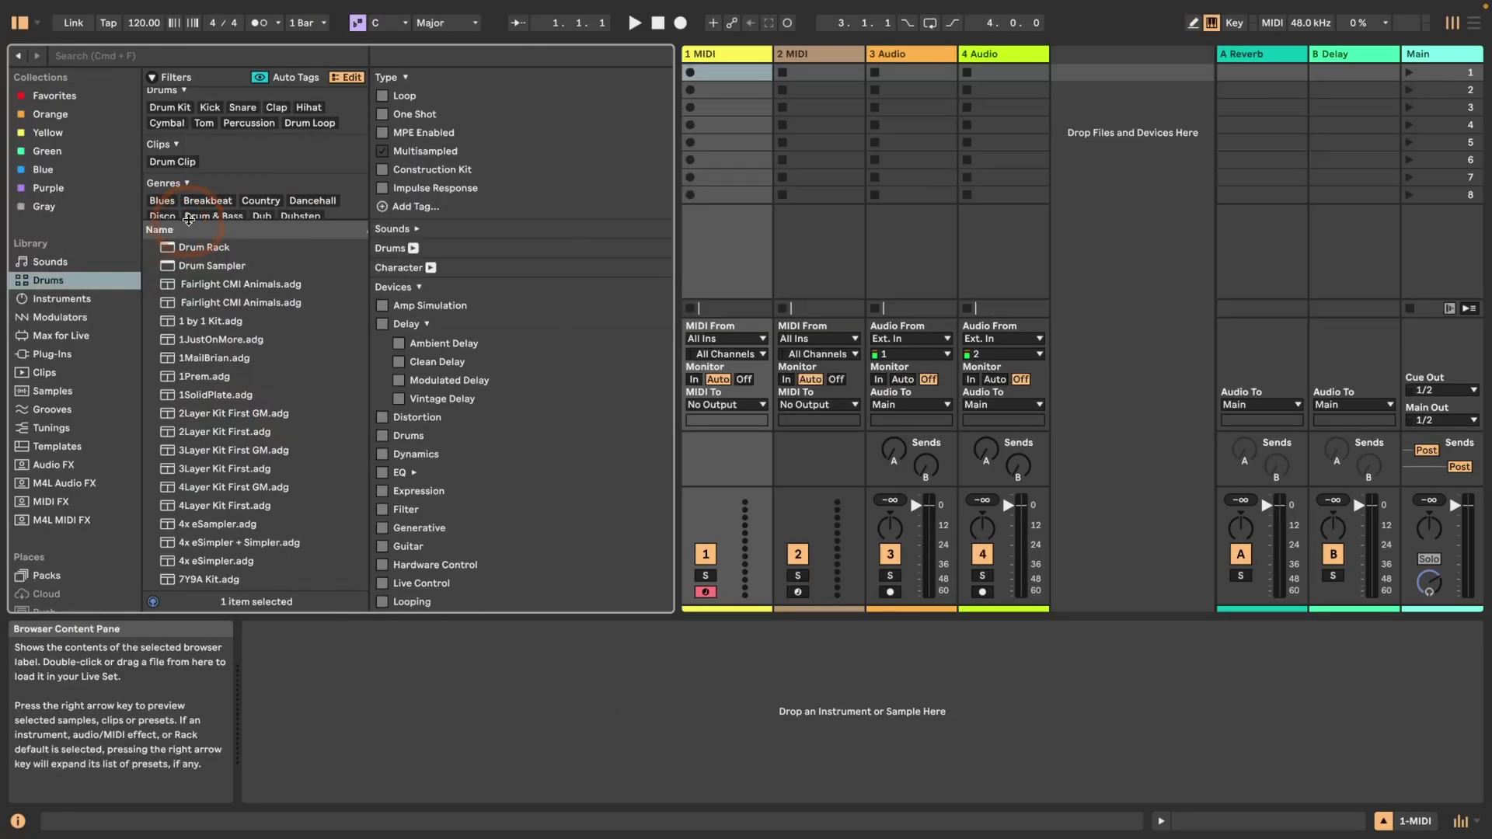
pyautogui.moveTo(188, 220); pyautogui.dragTo(210, 440)
pyautogui.click(346, 77)
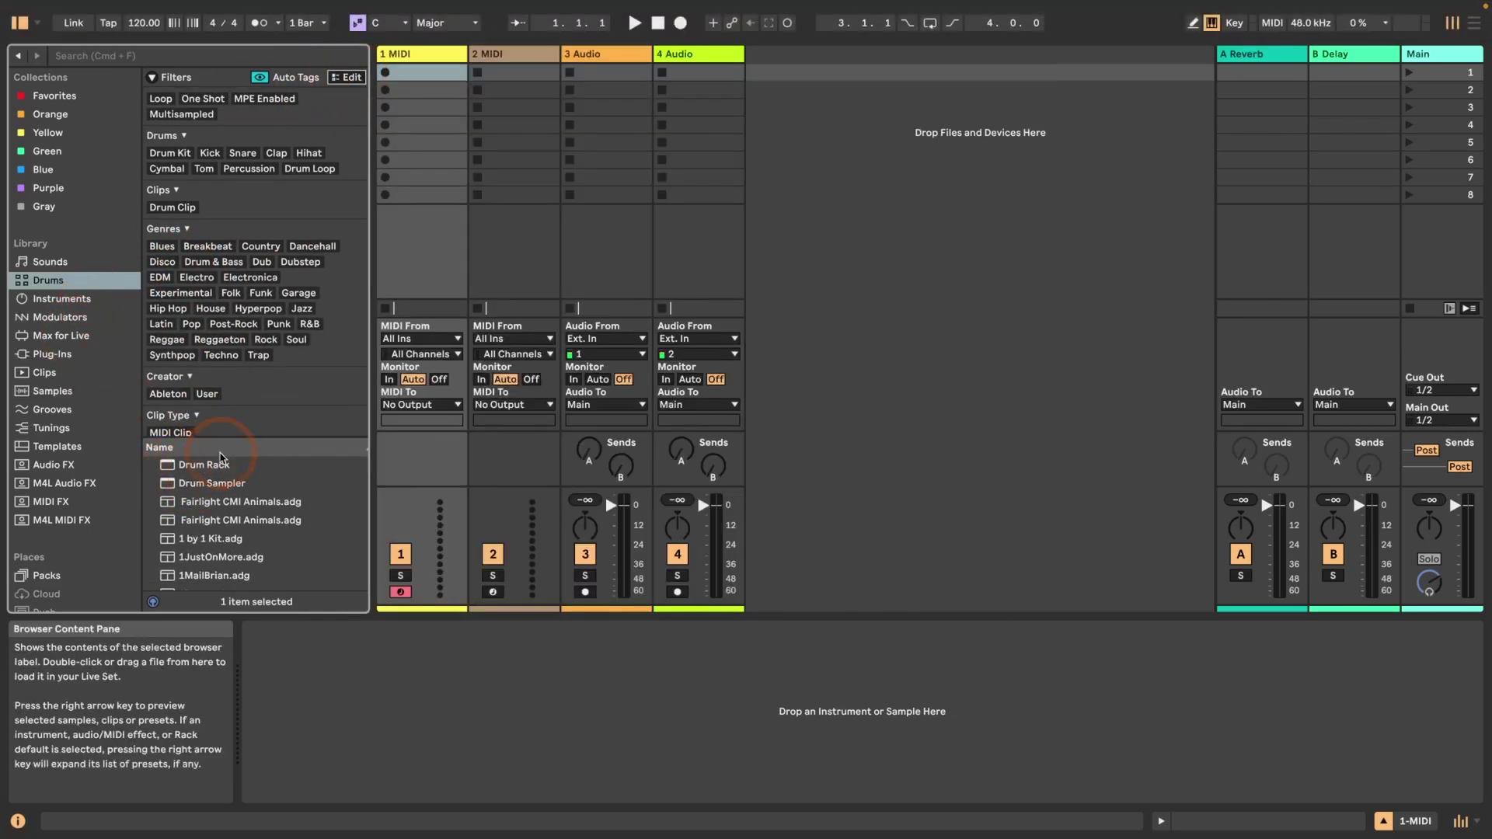
pyautogui.doubleClick(188, 466)
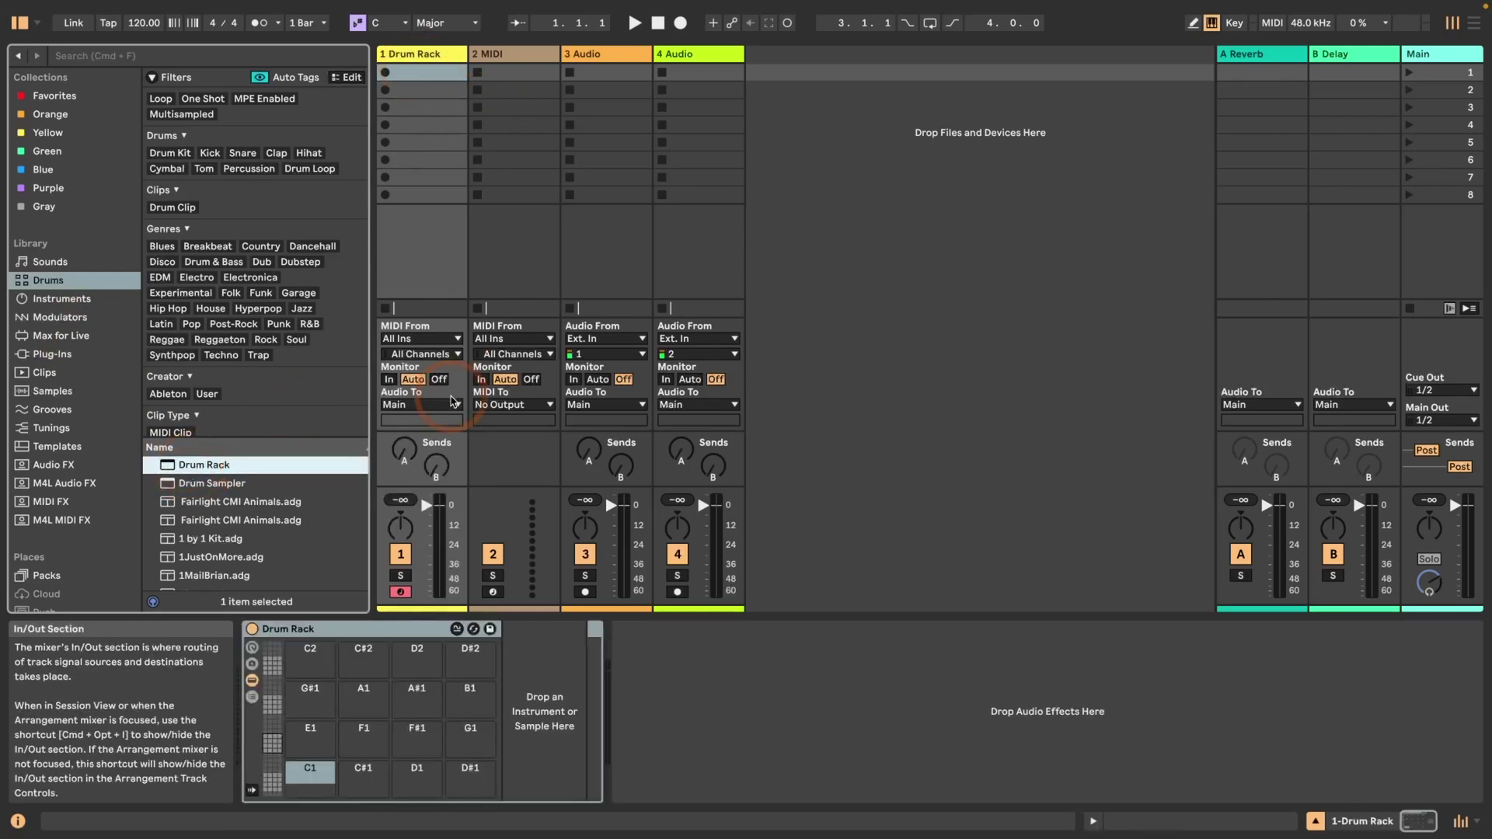
pyautogui.click(315, 771)
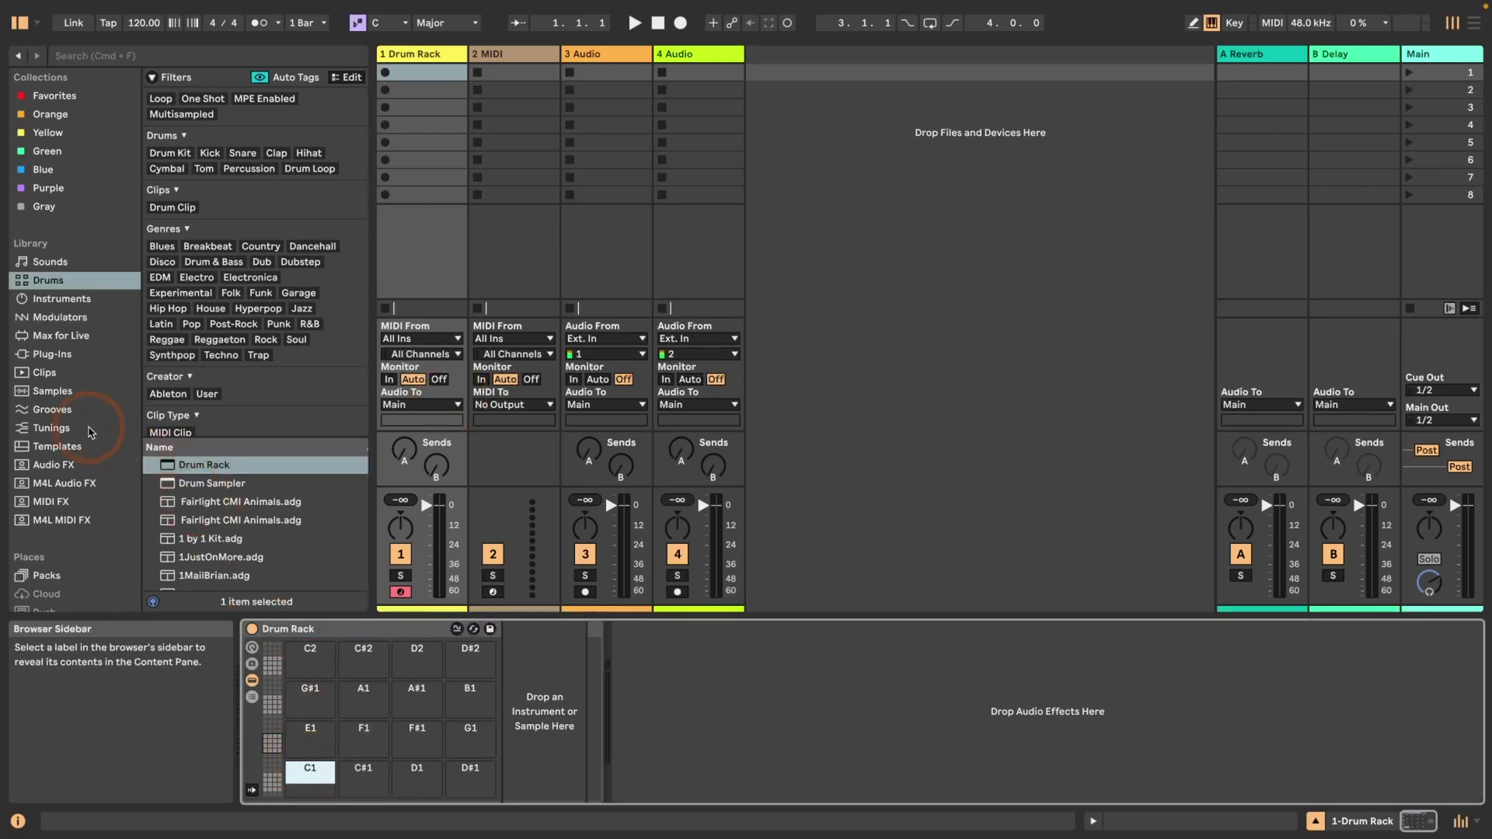
# Filter Samples to One Shot kicks without Hip Hop and load 808 Astro Surgery.aif onto pad C1
pyautogui.click(53, 394)
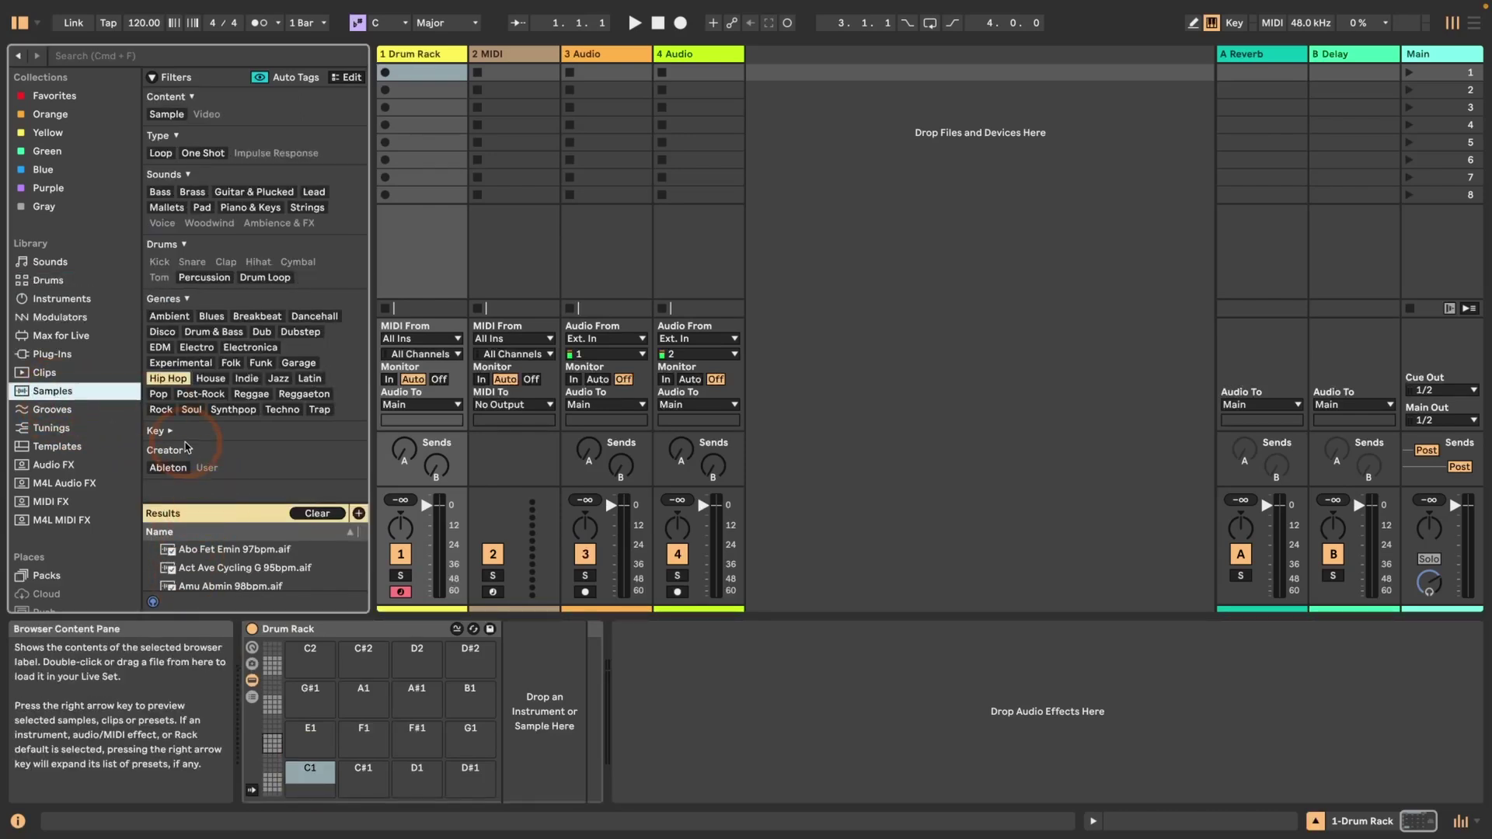
pyautogui.click(166, 379)
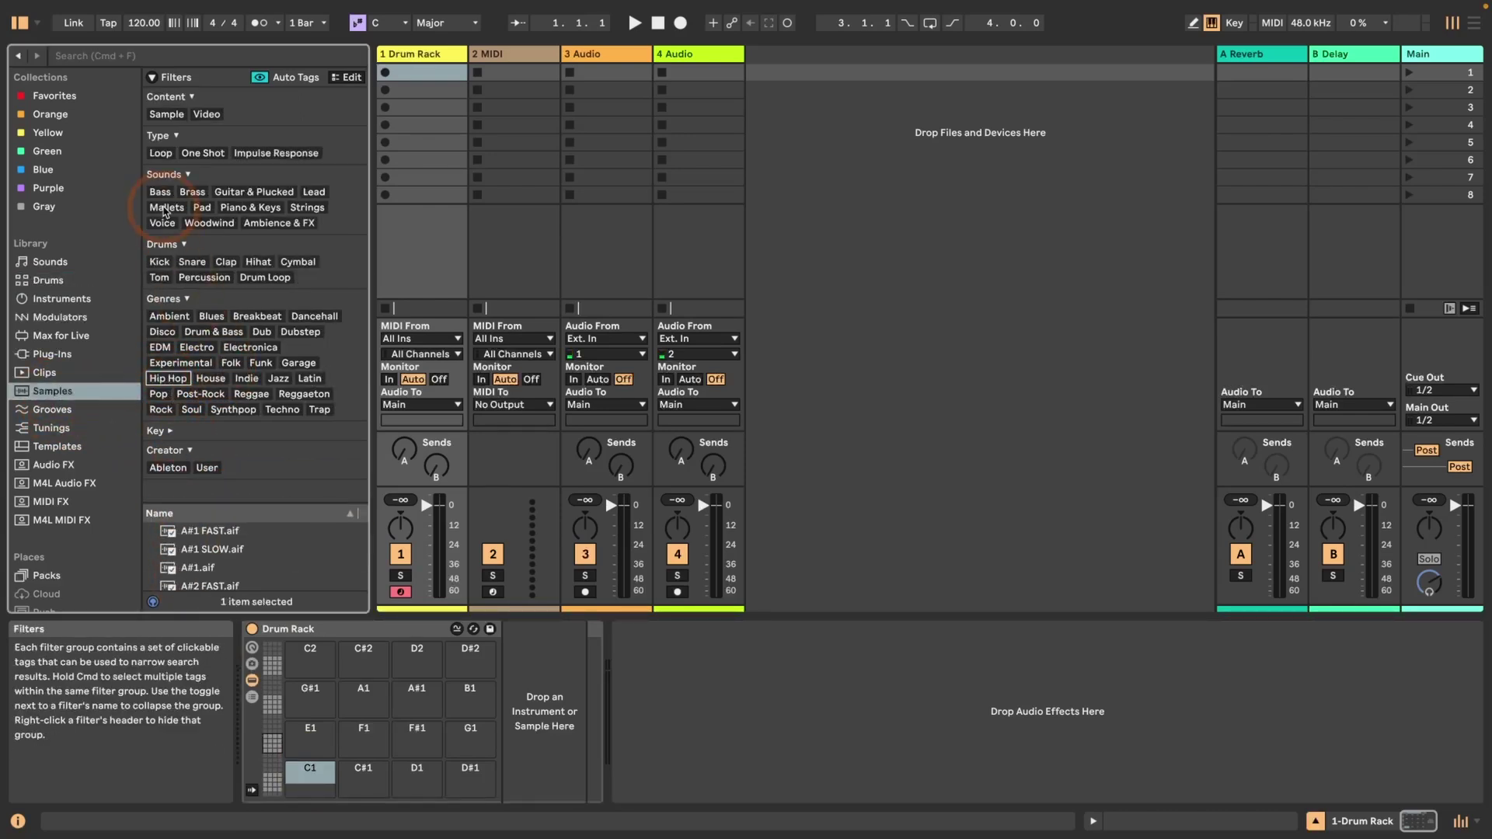
pyautogui.click(201, 155)
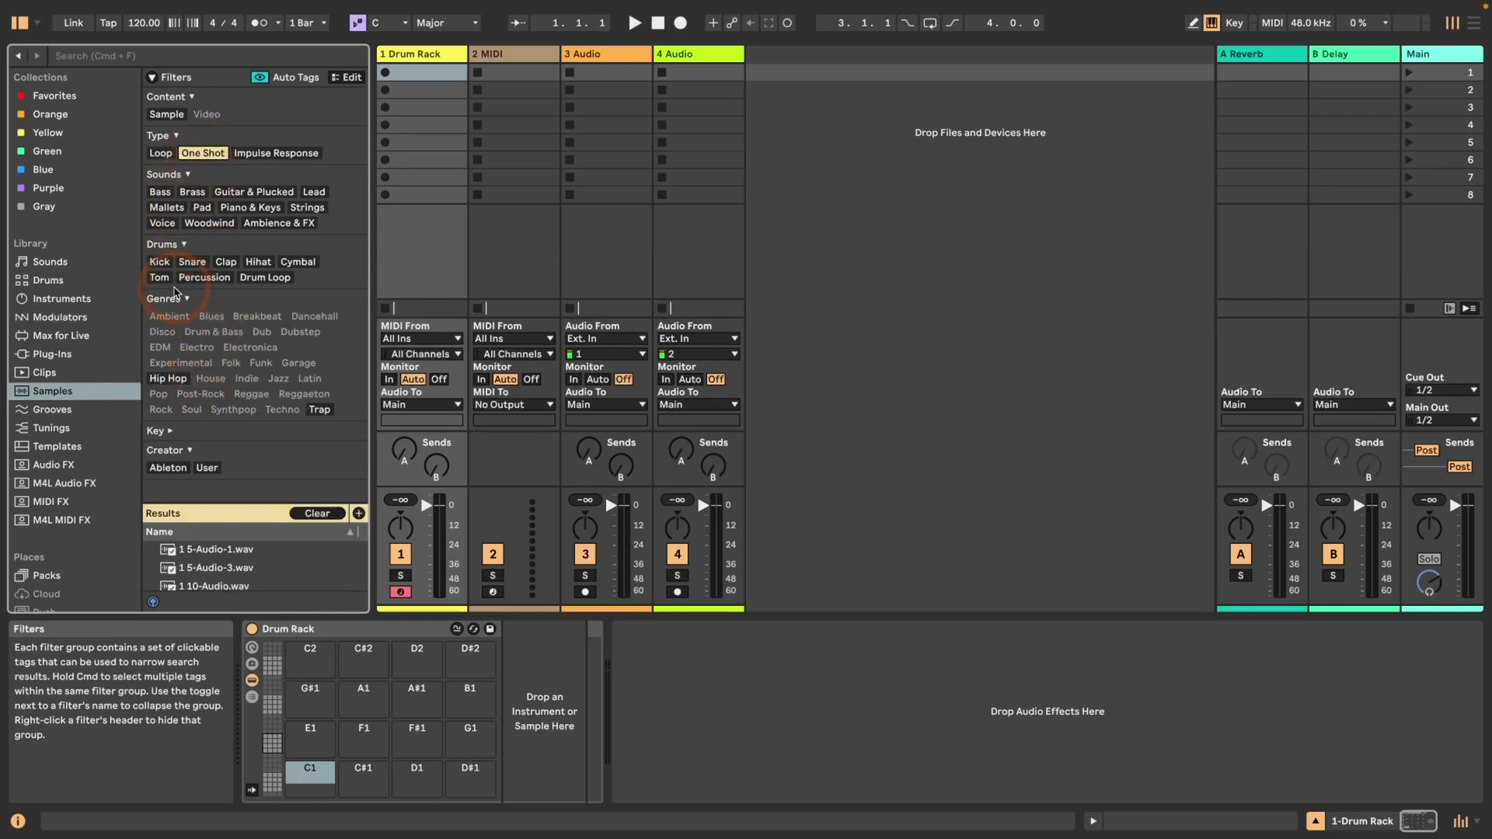
pyautogui.click(160, 263)
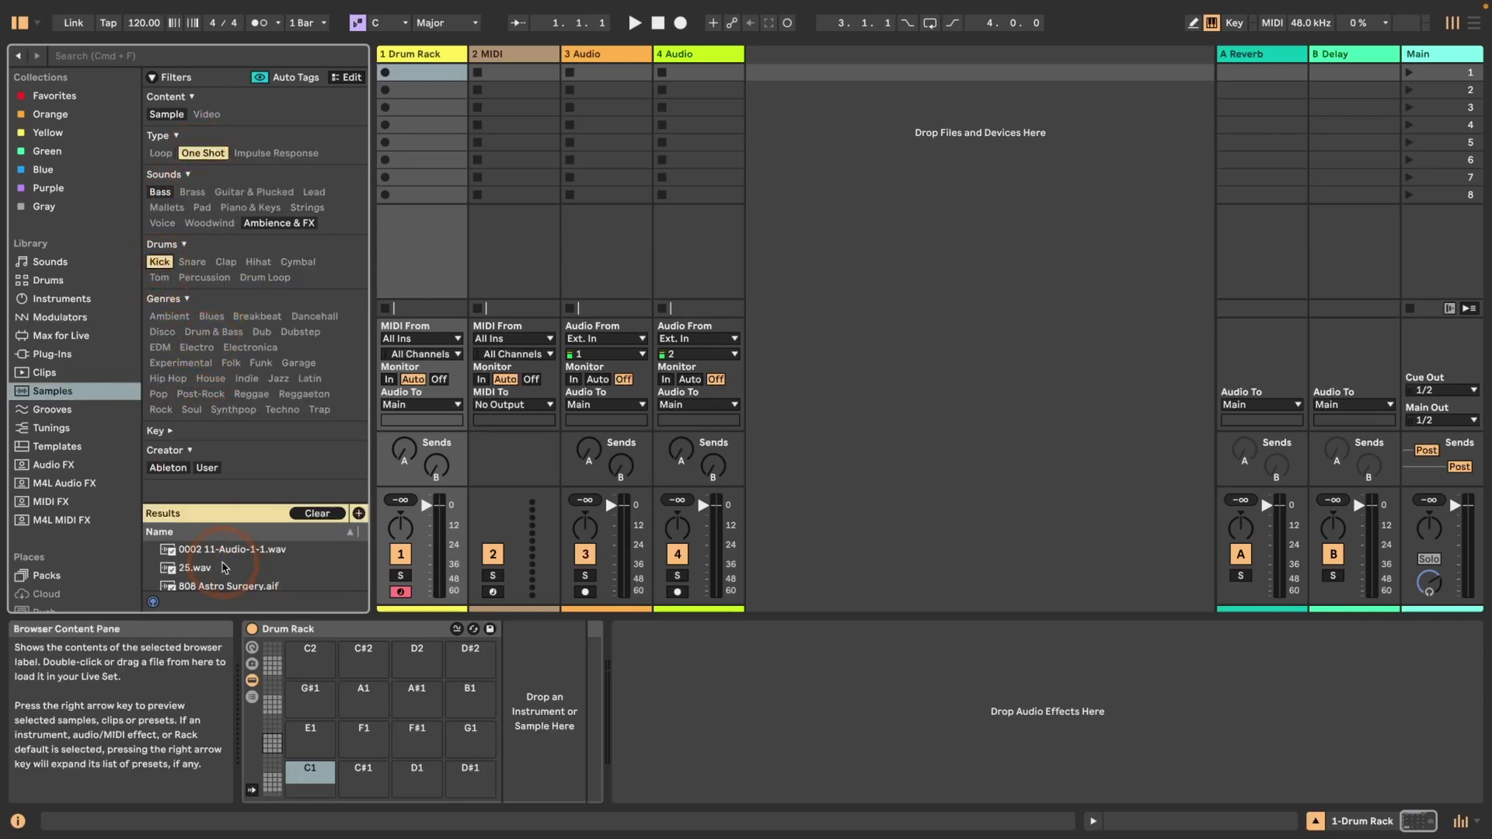
pyautogui.click(215, 584)
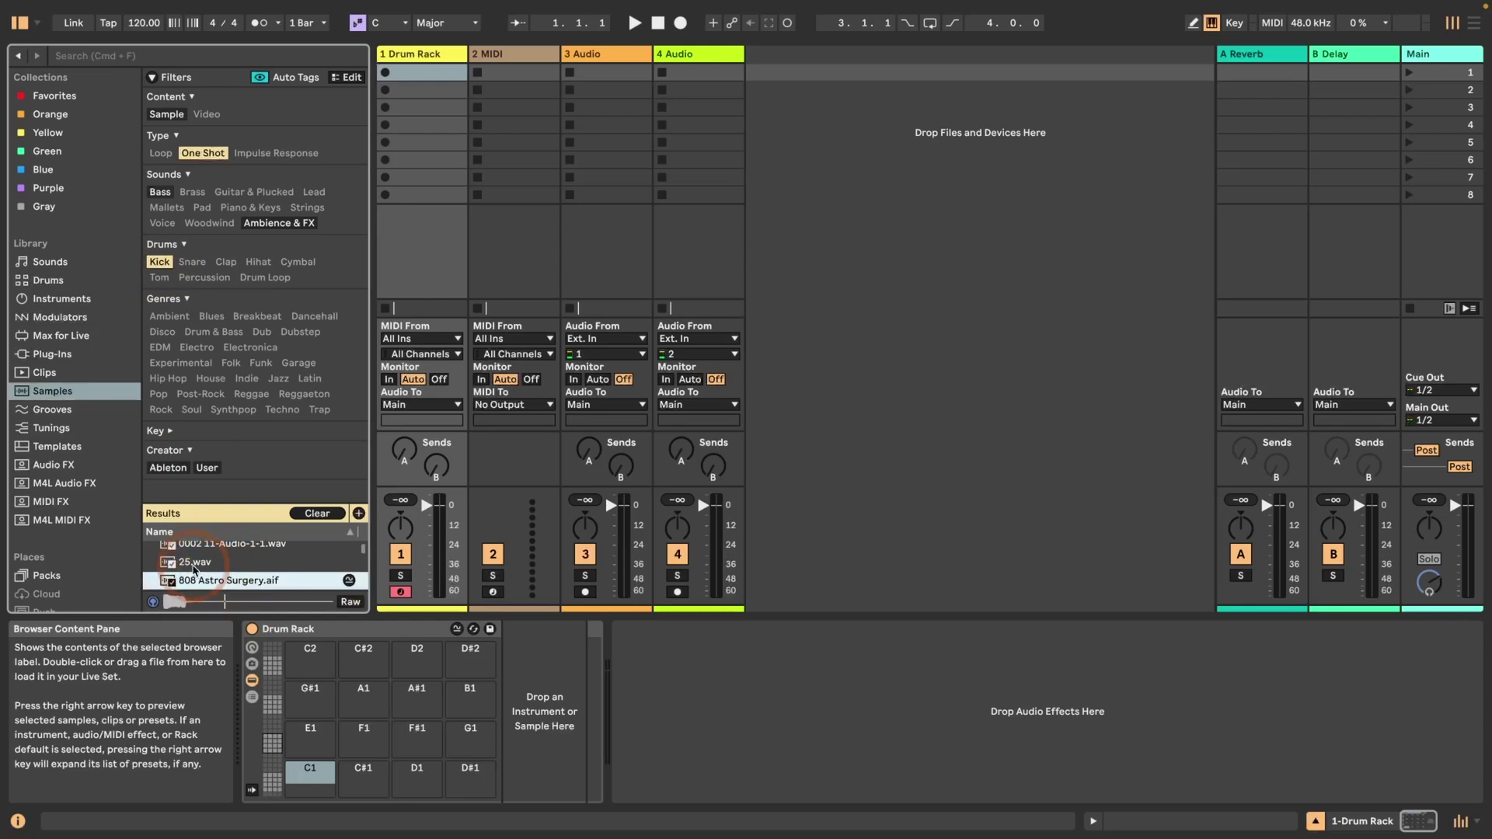
pyautogui.doubleClick(199, 581)
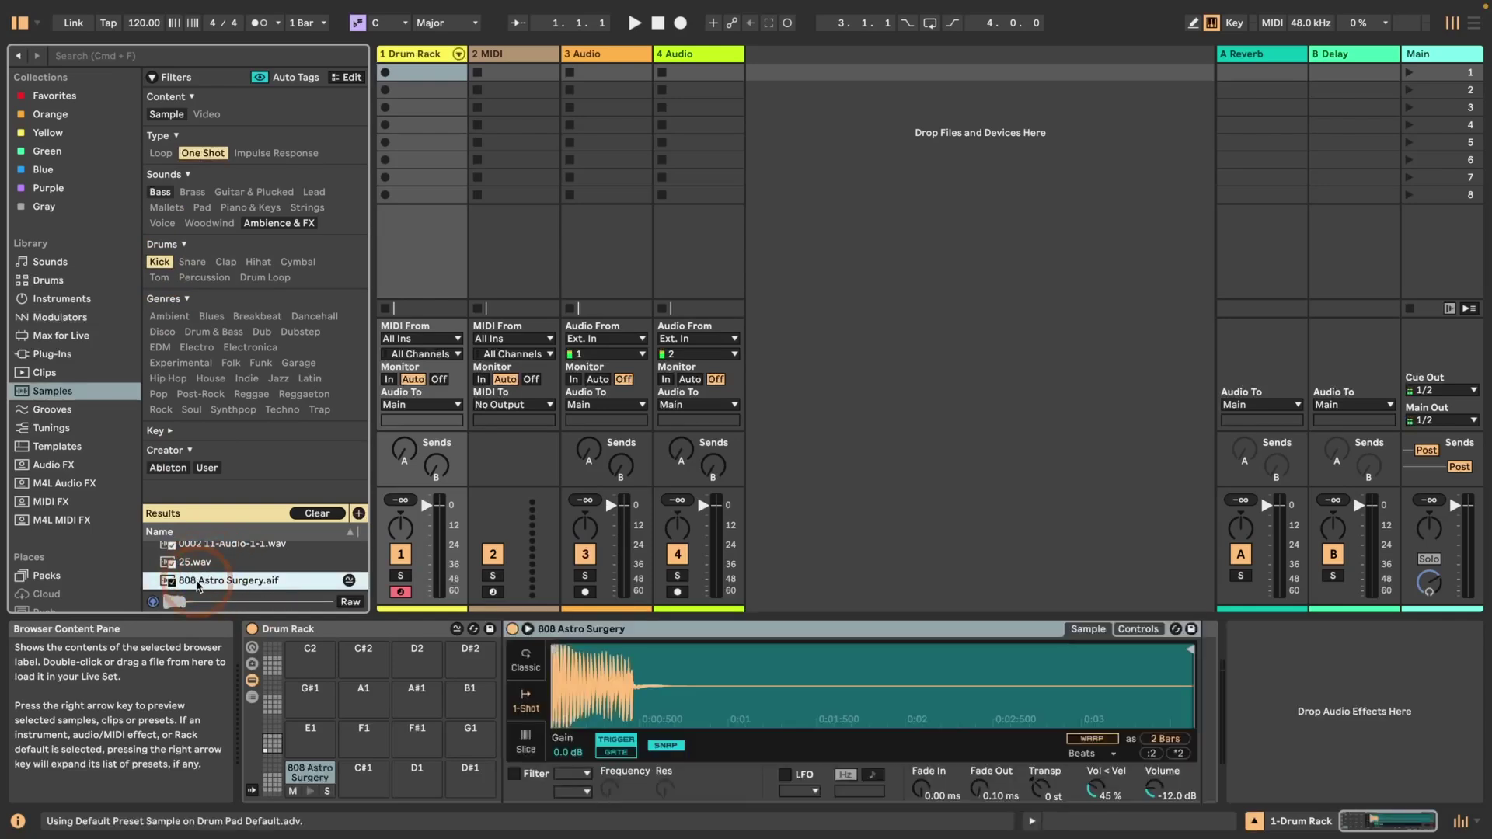